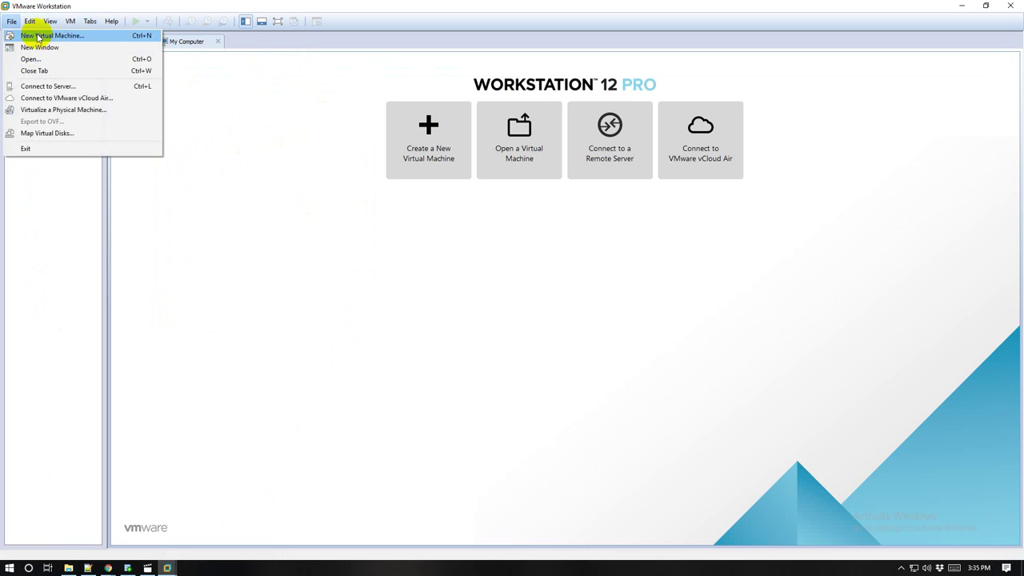
Step: Start a Typical new virtual machine, installing the OS later, with Red Hat Enterprise Linux 6 64-bit as guest
{"action": "left_click", "coordinate": [36, 36]}
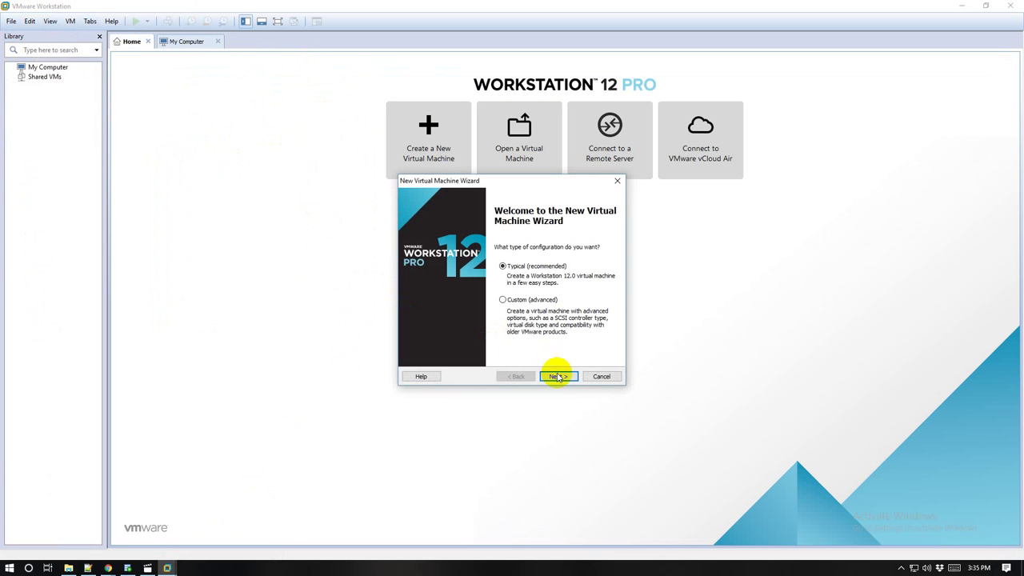
{"action": "left_click", "coordinate": [558, 376]}
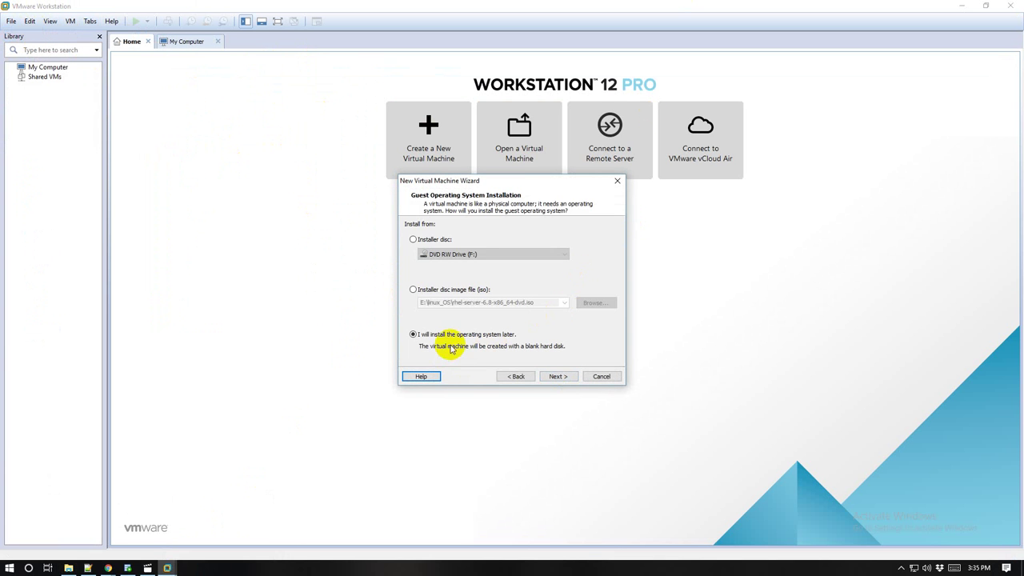
{"action": "left_click", "coordinate": [558, 378]}
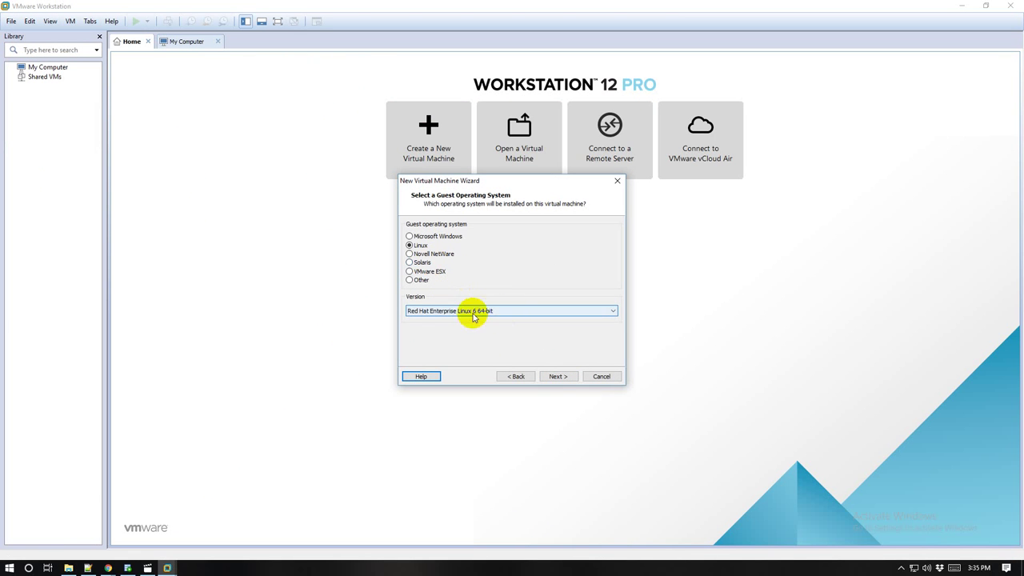
{"action": "left_click", "coordinate": [524, 312]}
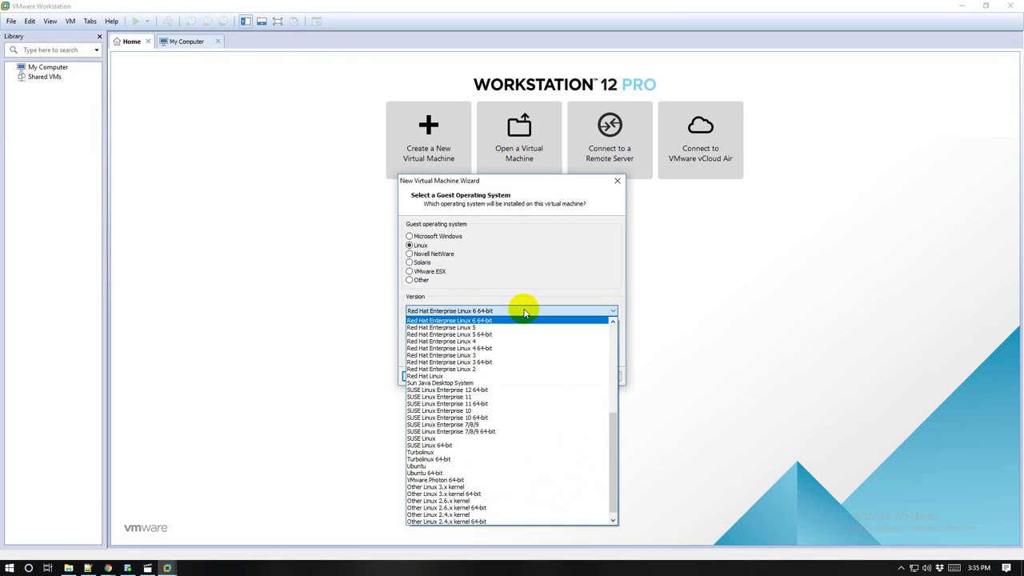
{"action": "left_click", "coordinate": [522, 314]}
{"action": "left_click", "coordinate": [560, 376]}
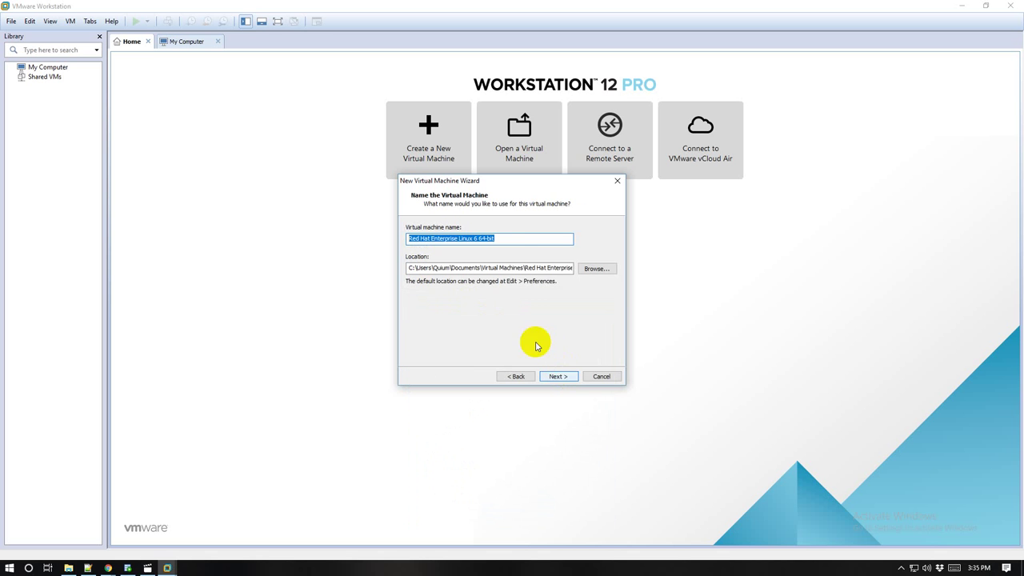
Step: Name the virtual machine DB01 and set its location to E:\DBA01\DBA01vm\DB01
{"action": "type", "text": "D"}
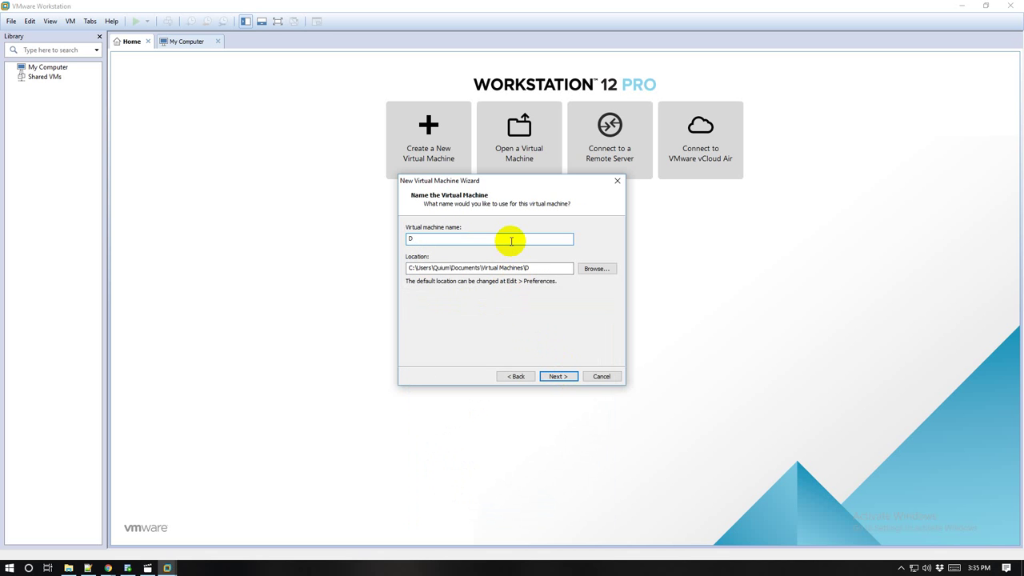
{"action": "type", "text": "B01"}
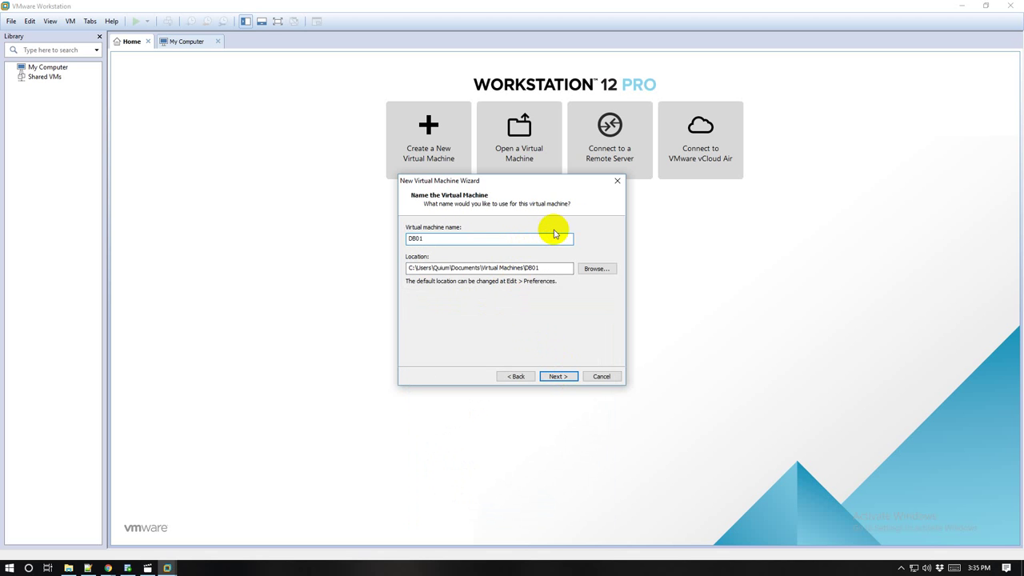
{"action": "left_click", "coordinate": [509, 269]}
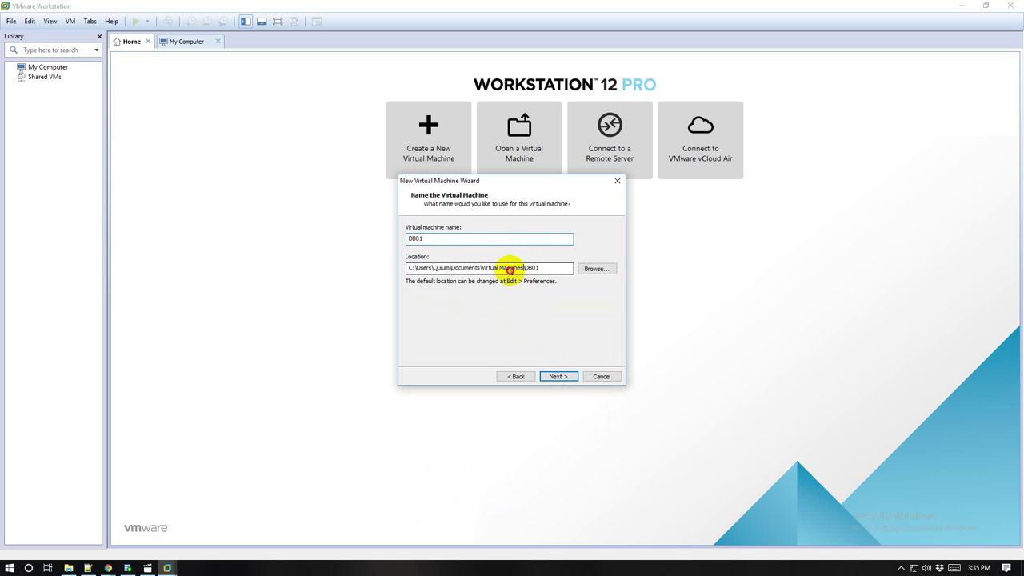
{"action": "key", "text": "ctrl+a"}
{"action": "type", "text": "E:\\DBA01\\DBA01vm\\DB01"}
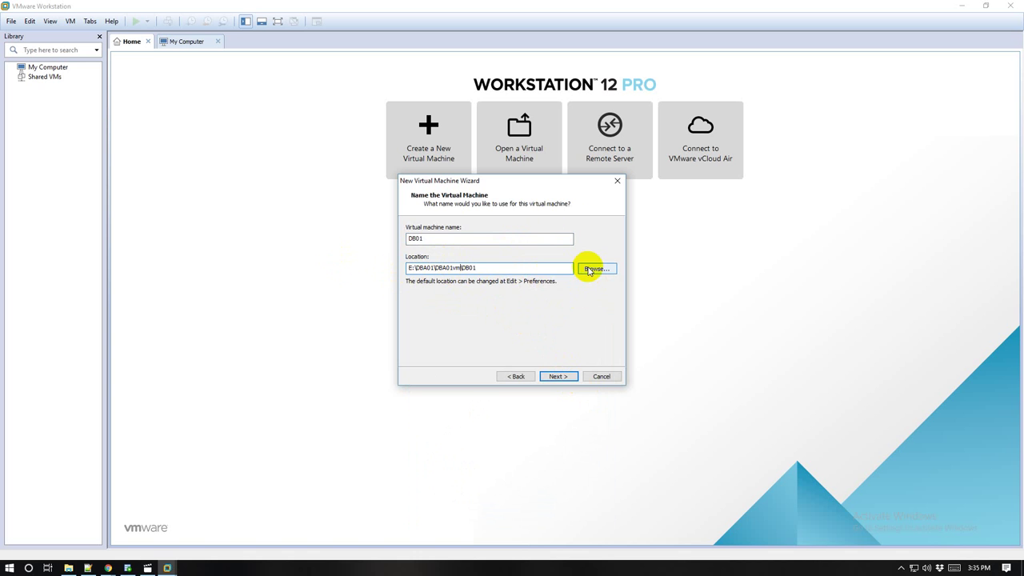
{"action": "left_click", "coordinate": [558, 373]}
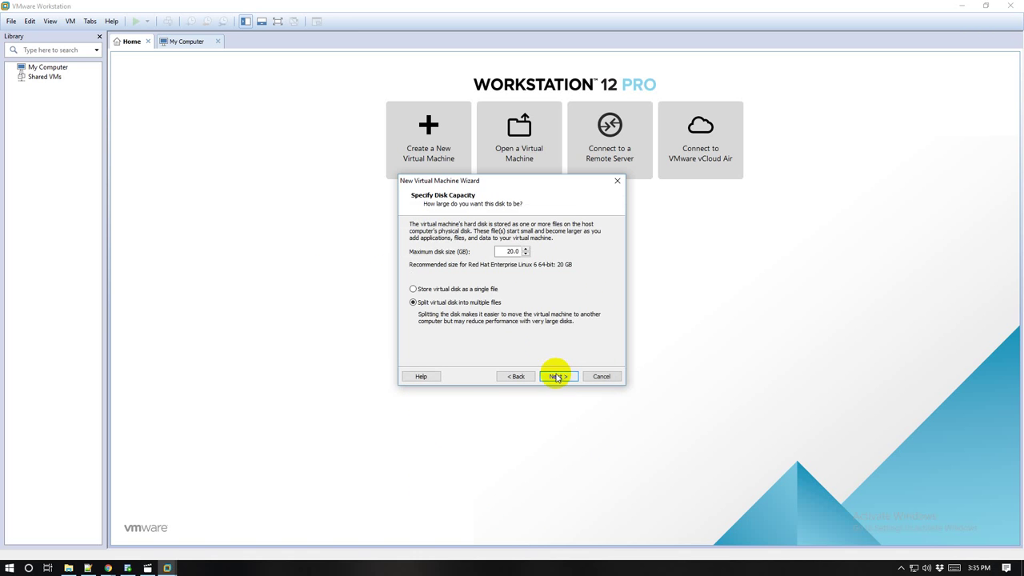
Step: Set the maximum disk size to 50 GB and finish creating the VM
{"action": "left_click", "coordinate": [511, 251]}
{"action": "key", "text": "BackSpace"}
{"action": "type", "text": "5"}
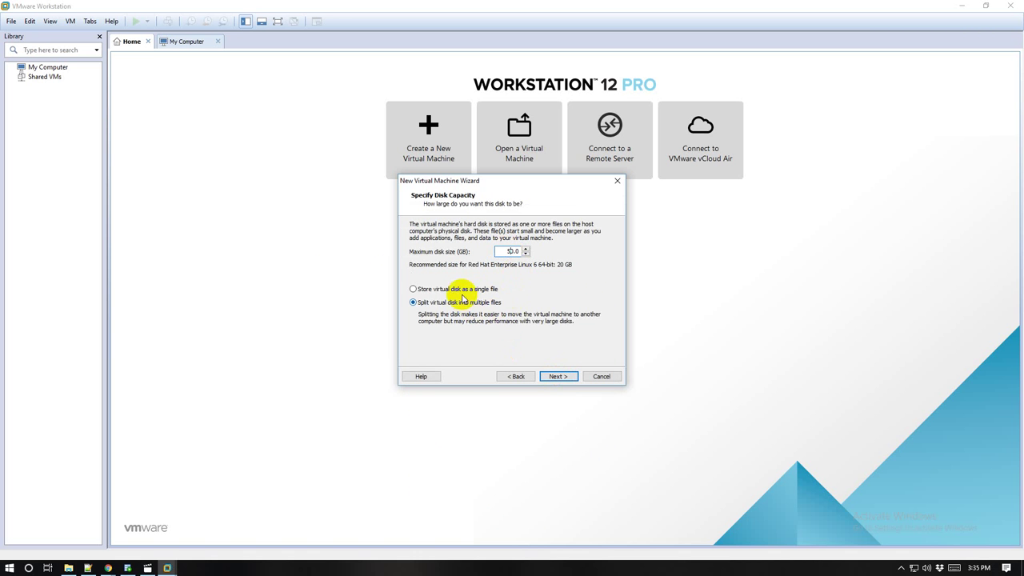
{"action": "left_click", "coordinate": [457, 289]}
{"action": "left_click", "coordinate": [558, 376]}
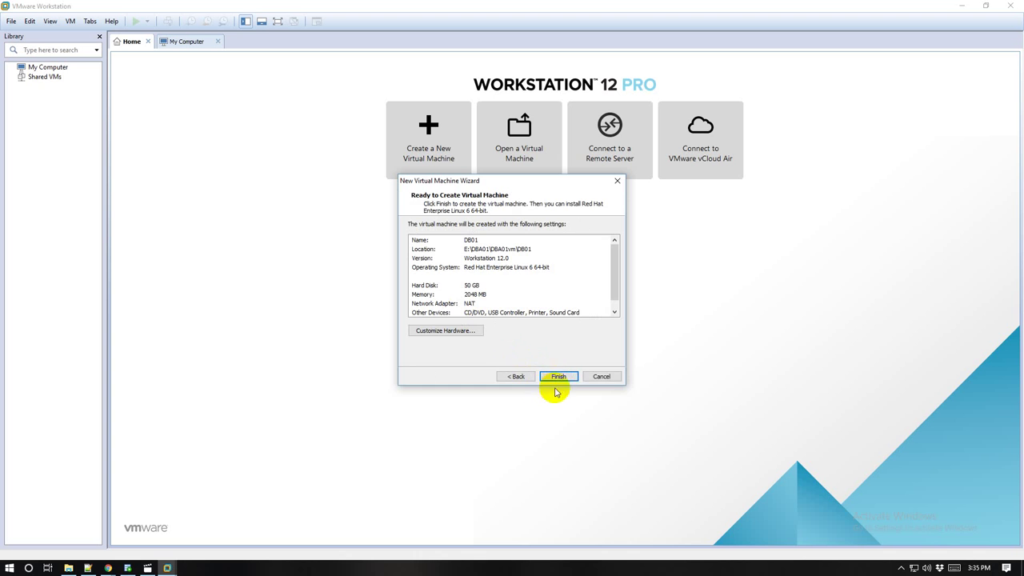
{"action": "left_click", "coordinate": [558, 376]}
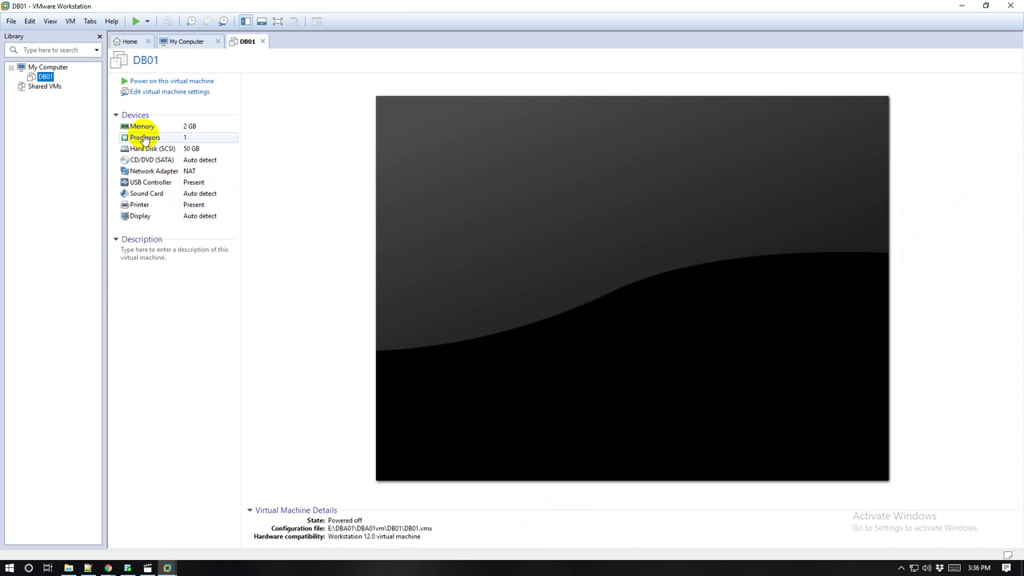
Step: Raise DB01's memory to 3.9 GB and set two cores per processor
{"action": "double_click", "coordinate": [142, 127]}
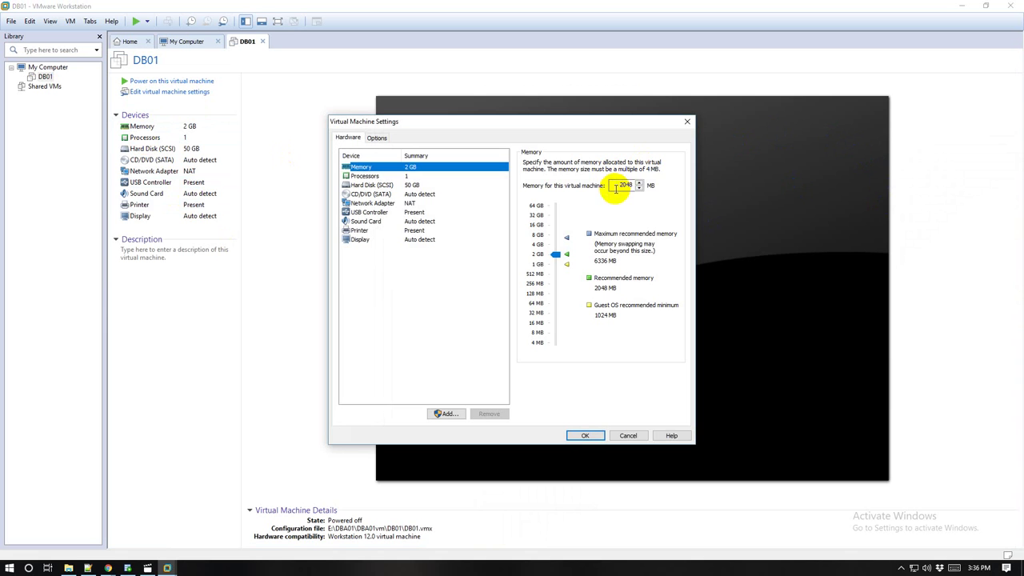
{"action": "double_click", "coordinate": [618, 187]}
{"action": "type", "text": "4000"}
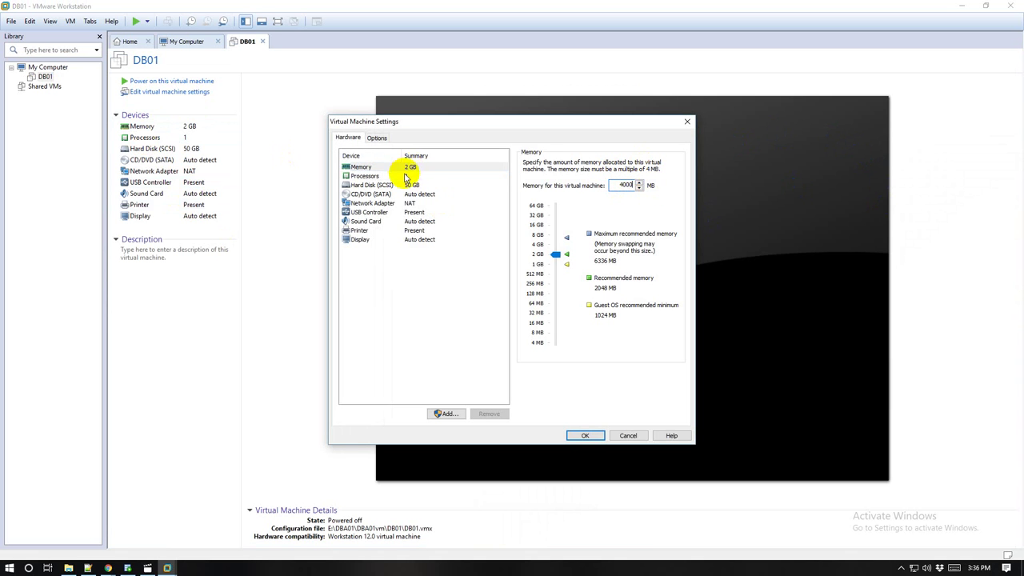
{"action": "left_click", "coordinate": [406, 175]}
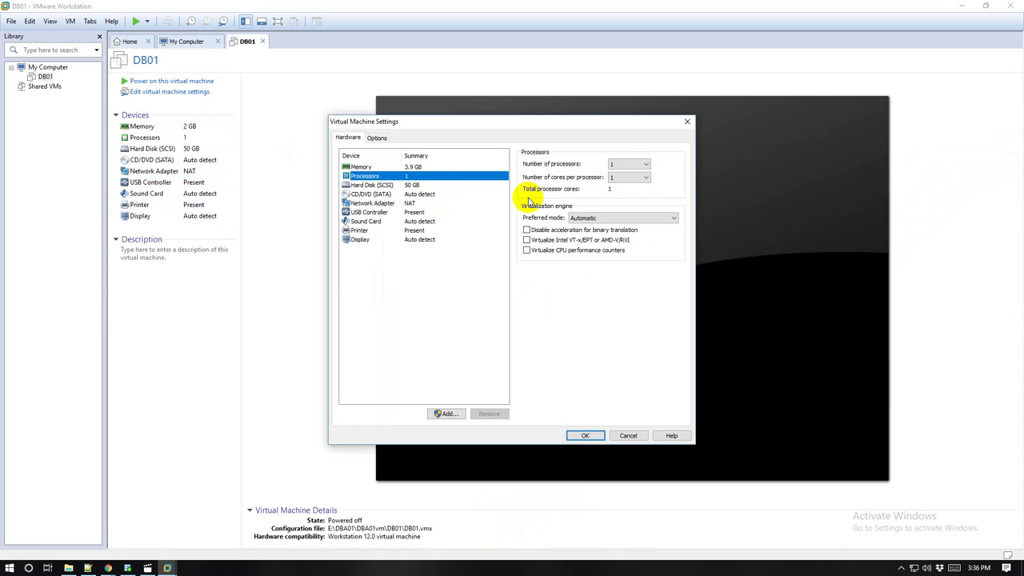
{"action": "left_click", "coordinate": [621, 181]}
{"action": "left_click", "coordinate": [616, 199]}
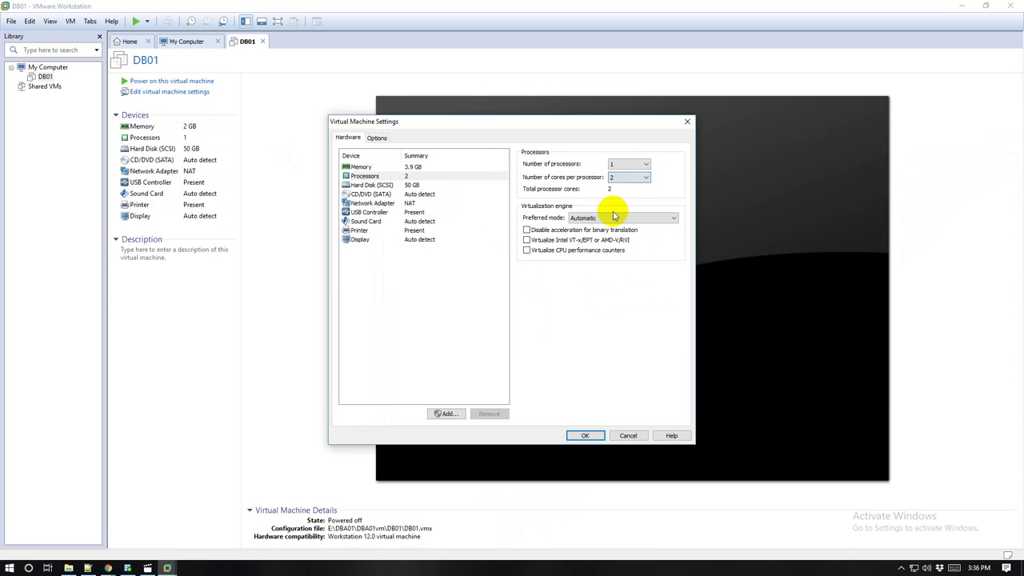
Step: Point the CD/DVD drive at E:\linux_OS\rhel-server-6.8-x86_64-dvd.iso and save the settings
{"action": "left_click", "coordinate": [383, 185]}
{"action": "left_click", "coordinate": [378, 195]}
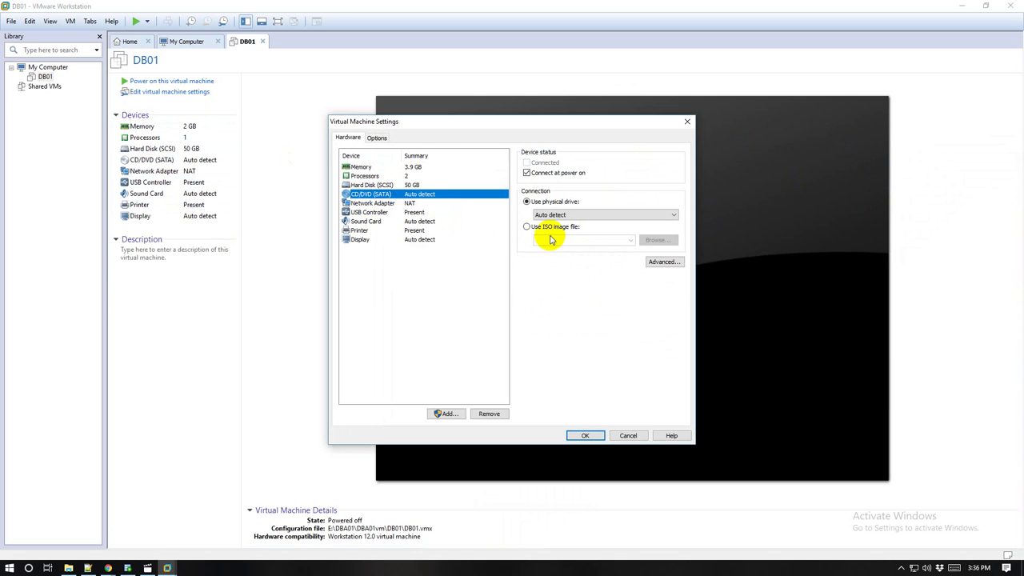
{"action": "left_click", "coordinate": [552, 227]}
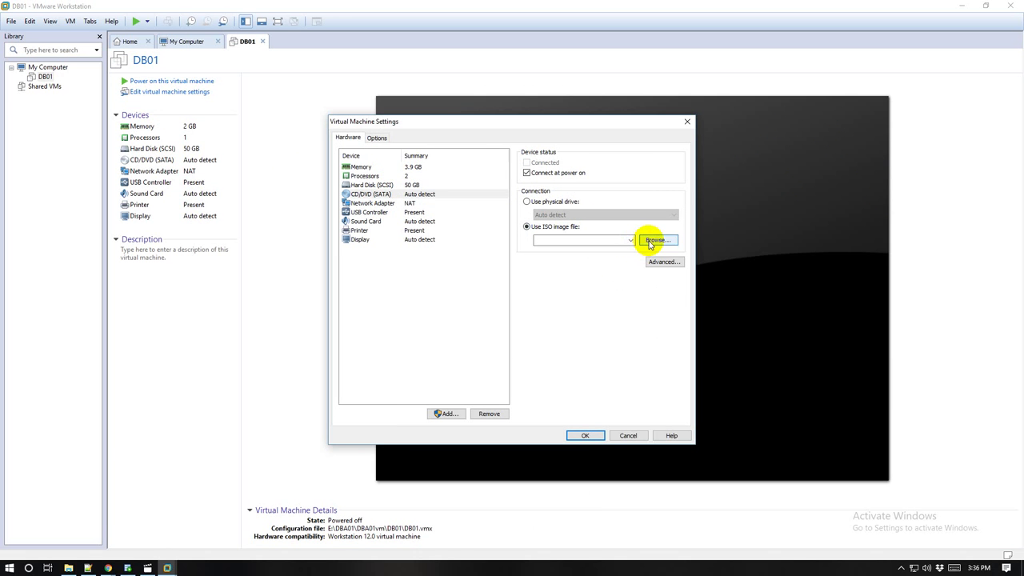
{"action": "left_click", "coordinate": [654, 240]}
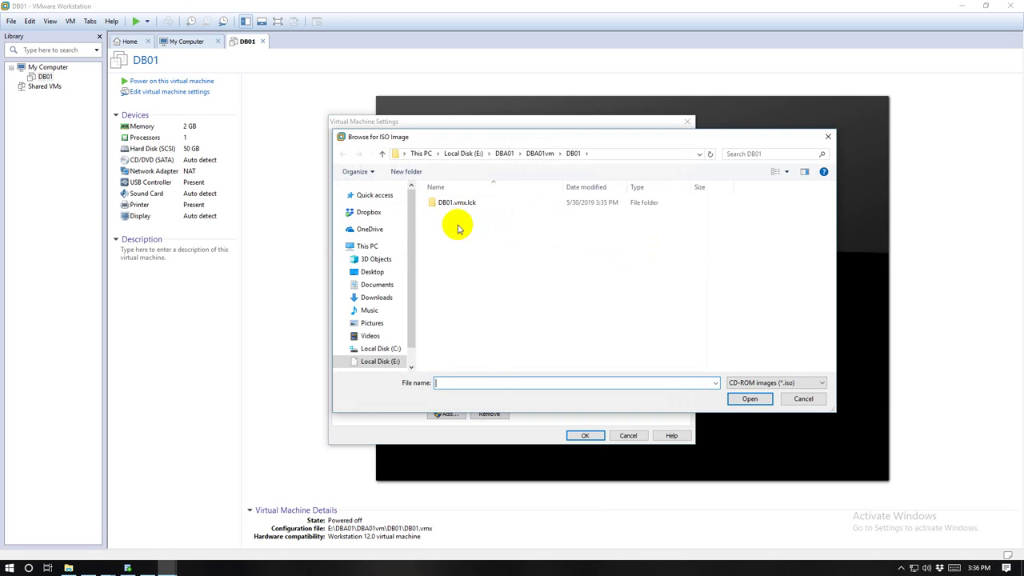
{"action": "scroll", "coordinate": [396, 336], "scroll_direction": "down", "scroll_amount": 1}
{"action": "left_click", "coordinate": [379, 341]}
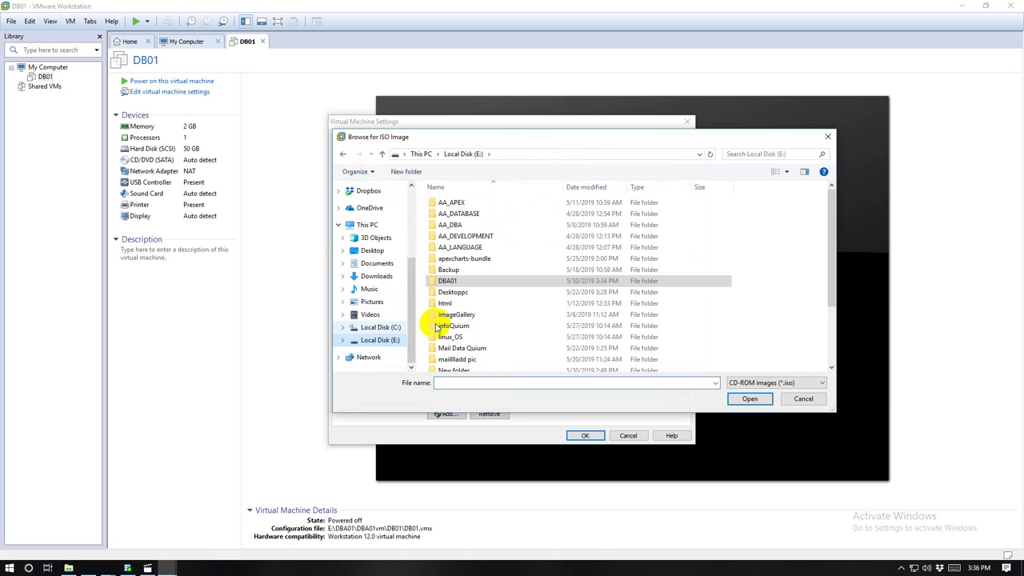
{"action": "double_click", "coordinate": [450, 254]}
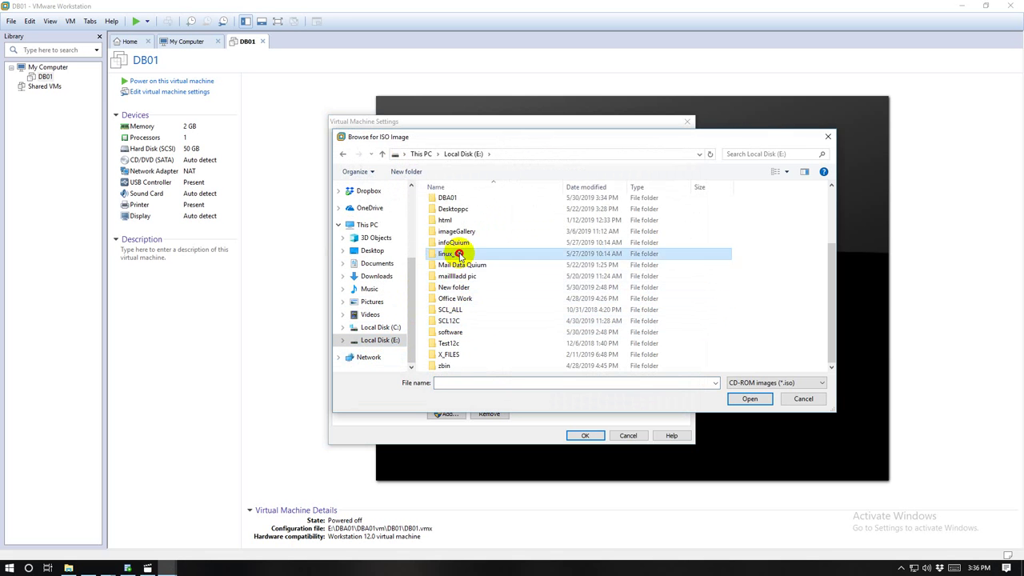
{"action": "left_click", "coordinate": [477, 202]}
{"action": "double_click", "coordinate": [477, 201]}
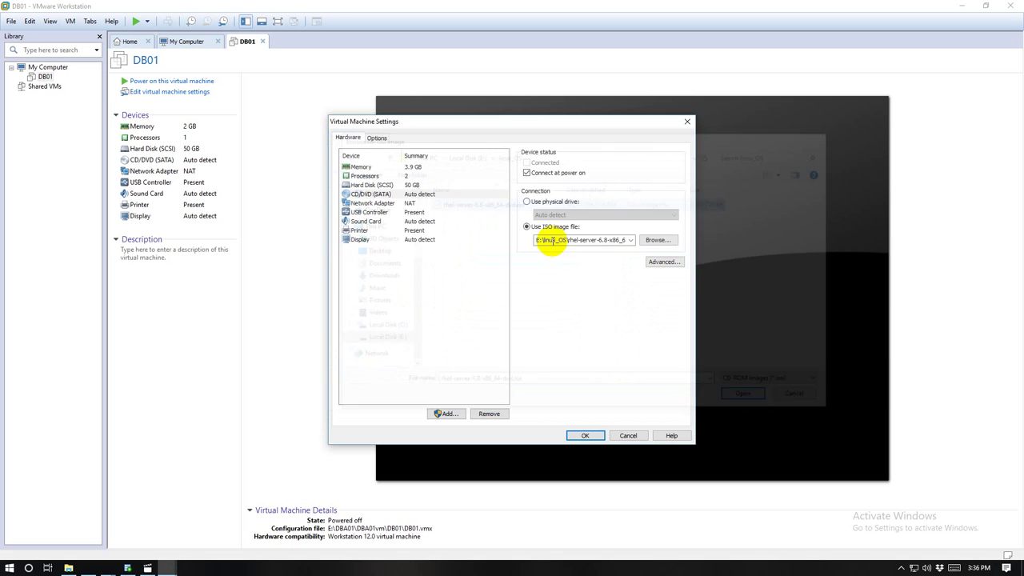
{"action": "left_click", "coordinate": [585, 435]}
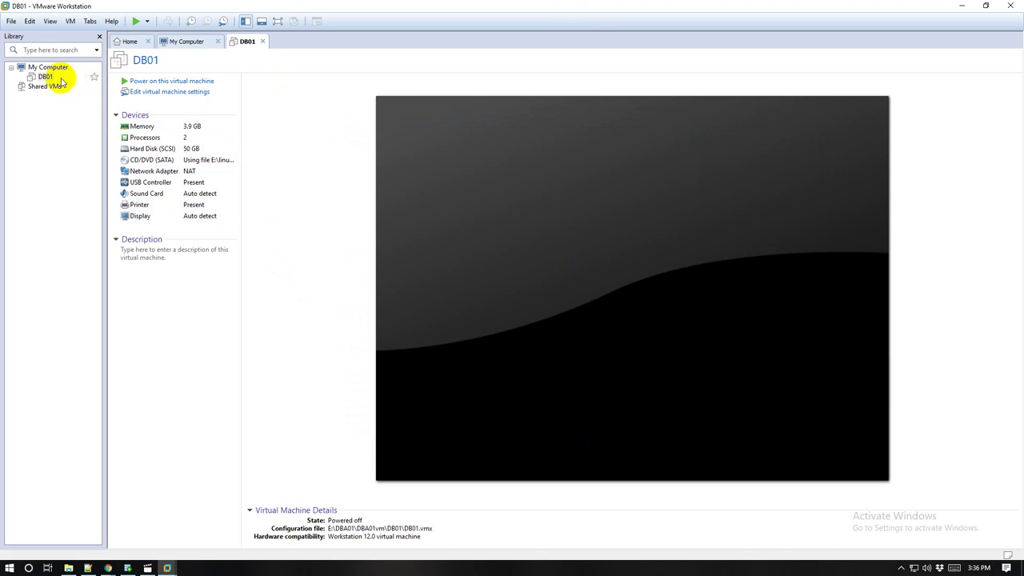
Step: Power on DB01 and boot the Install or upgrade entry from the RHEL 6.8 disc
{"action": "left_click", "coordinate": [144, 81]}
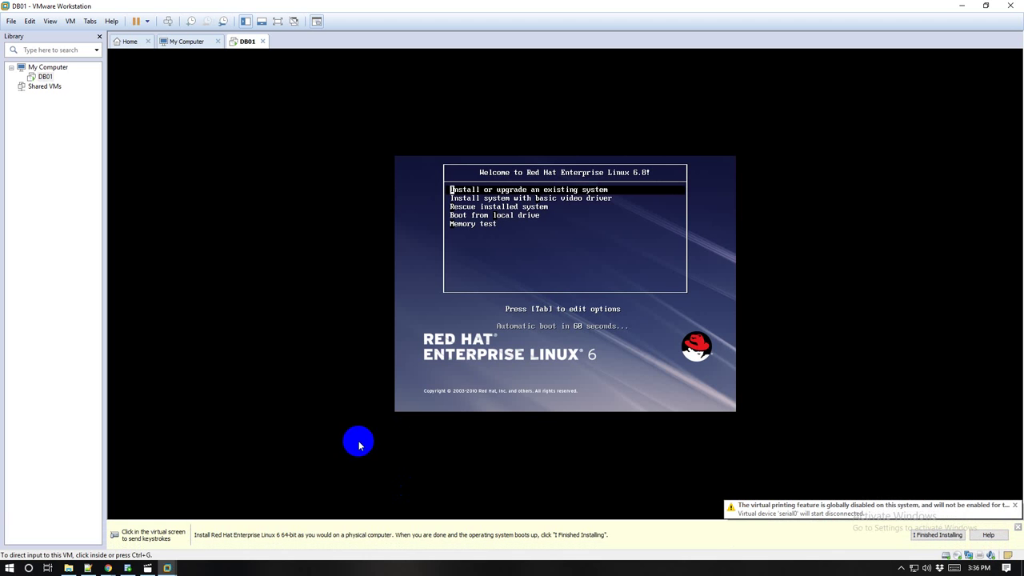
{"action": "left_click", "coordinate": [468, 191]}
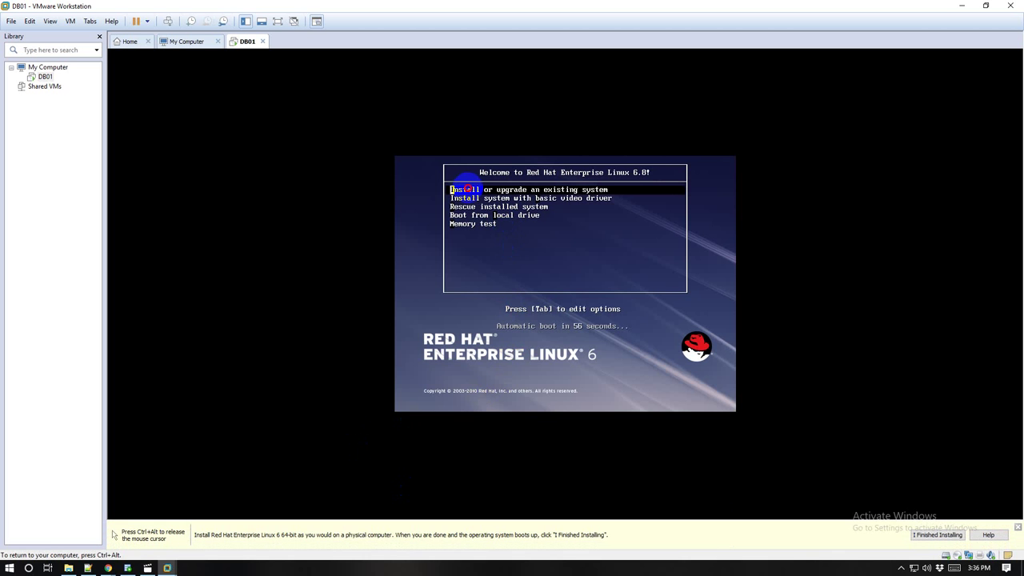
{"action": "key", "text": "Return"}
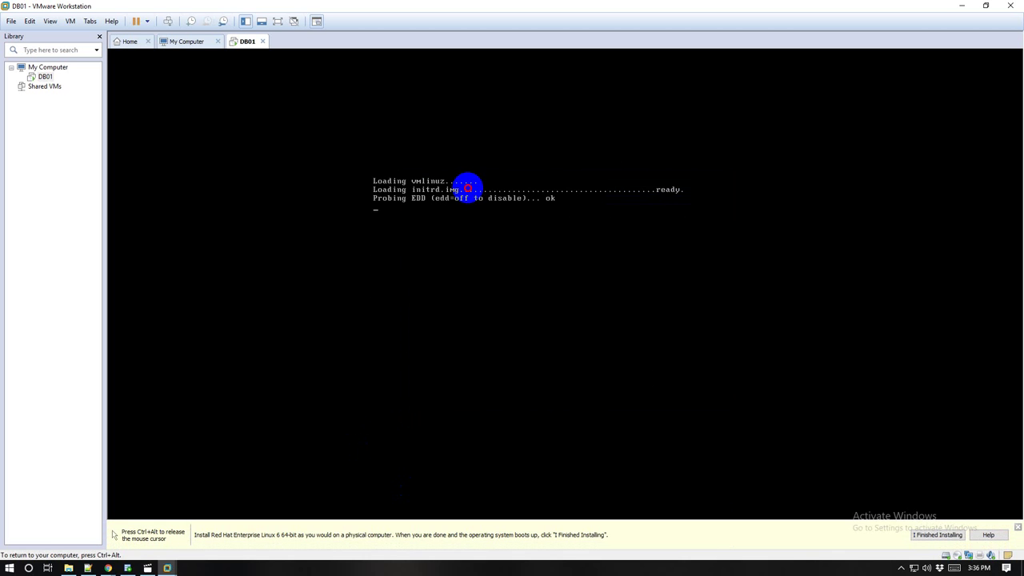
{"action": "key", "text": "ctrl+alt"}
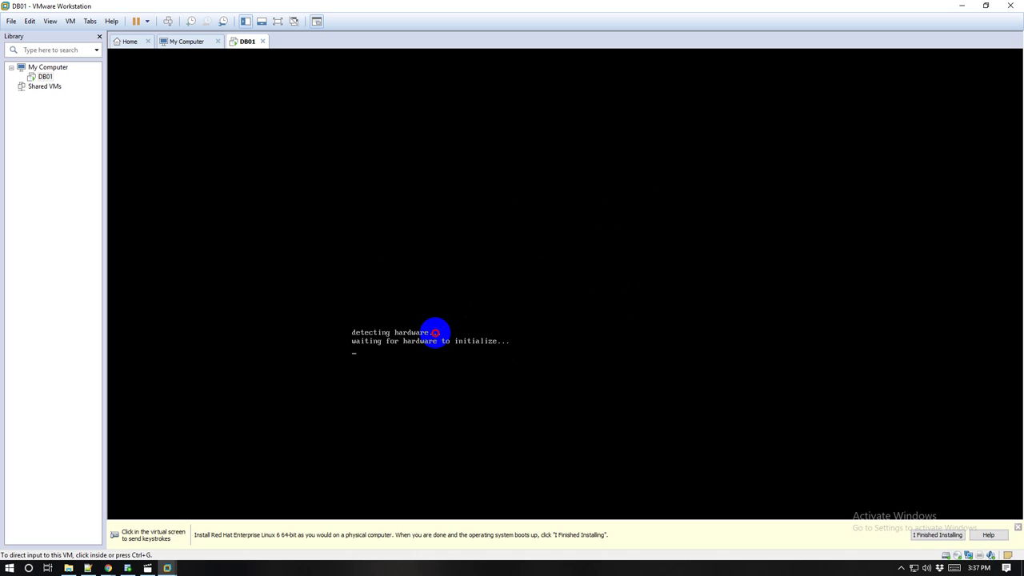
{"action": "left_click", "coordinate": [435, 336]}
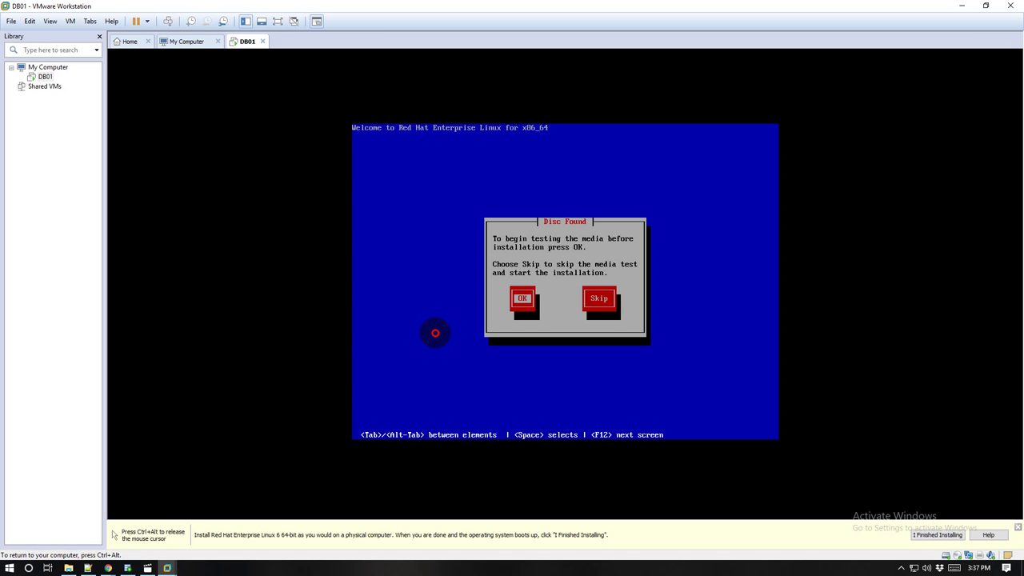
Step: Skip the media test, then accept English, U.S. keyboard, basic storage, data discard and hostname localhost.localdomain
{"action": "key", "text": "Tab"}
{"action": "key", "text": "Return"}
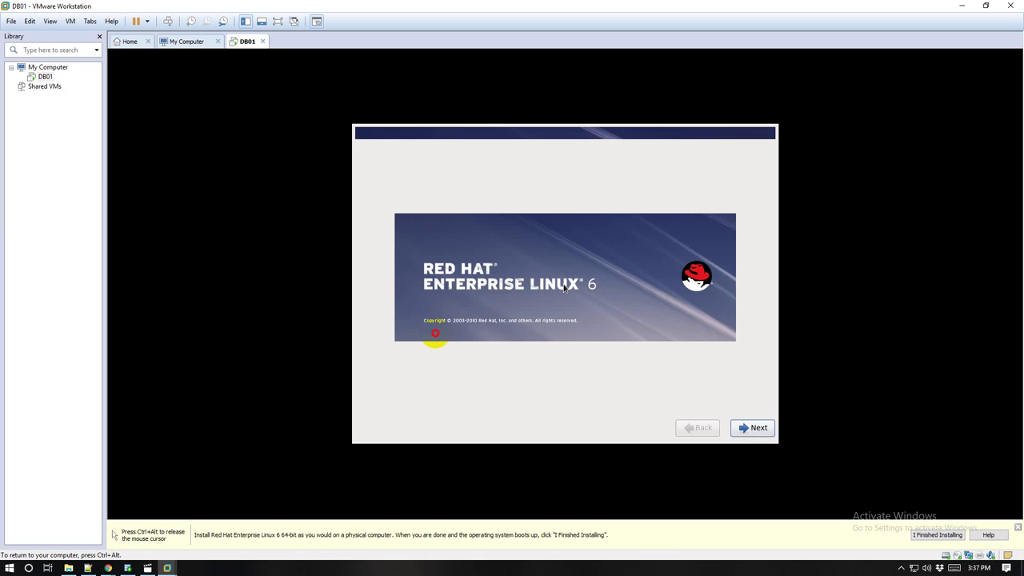
{"action": "left_click", "coordinate": [757, 436]}
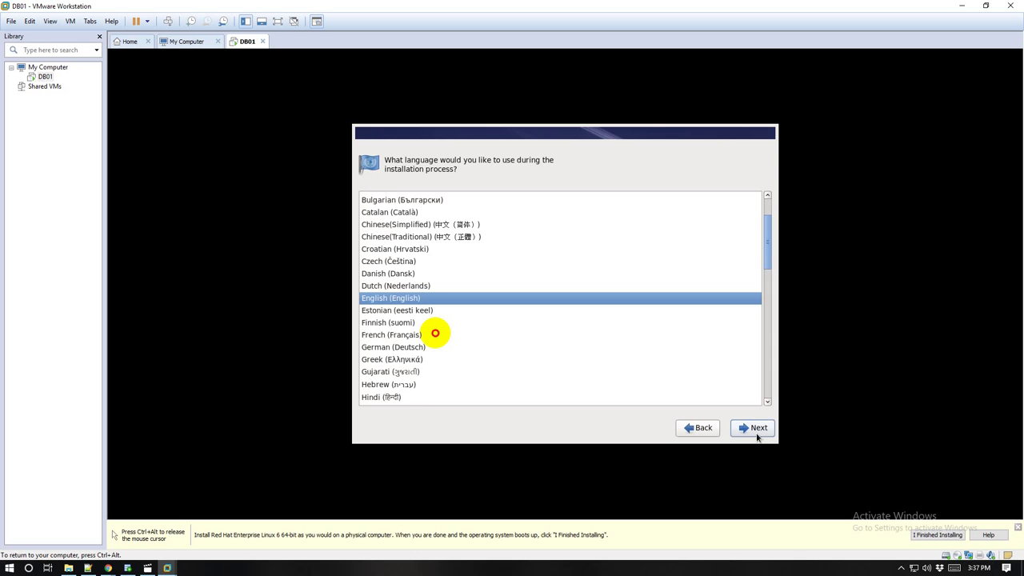
{"action": "left_click", "coordinate": [757, 436]}
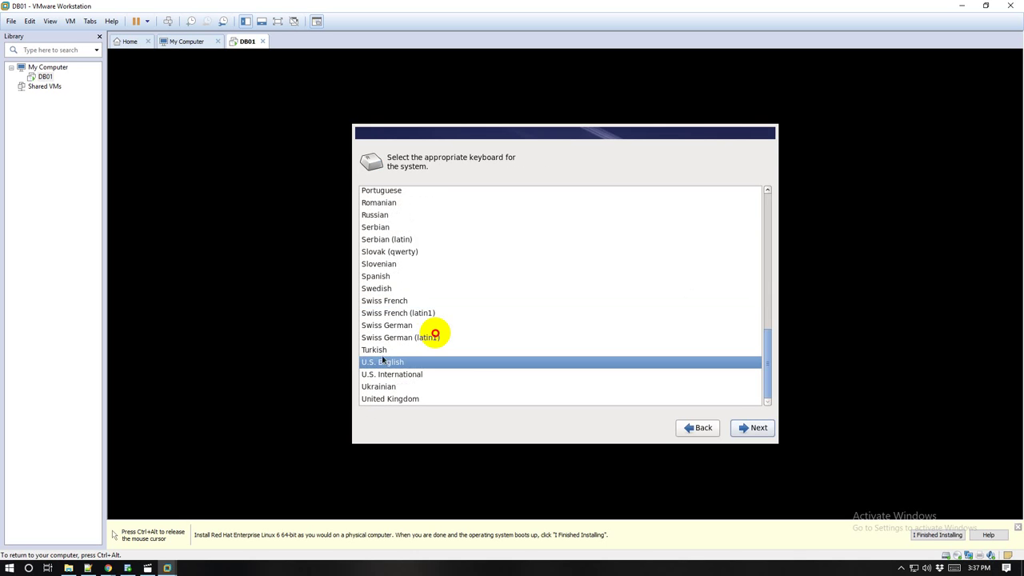
{"action": "left_click", "coordinate": [766, 430]}
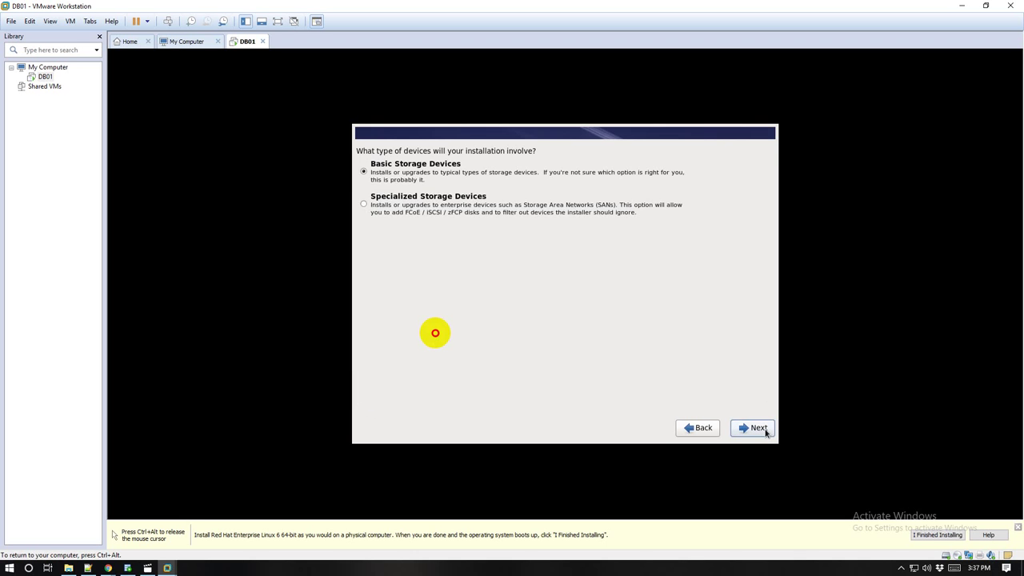
{"action": "left_click", "coordinate": [756, 428]}
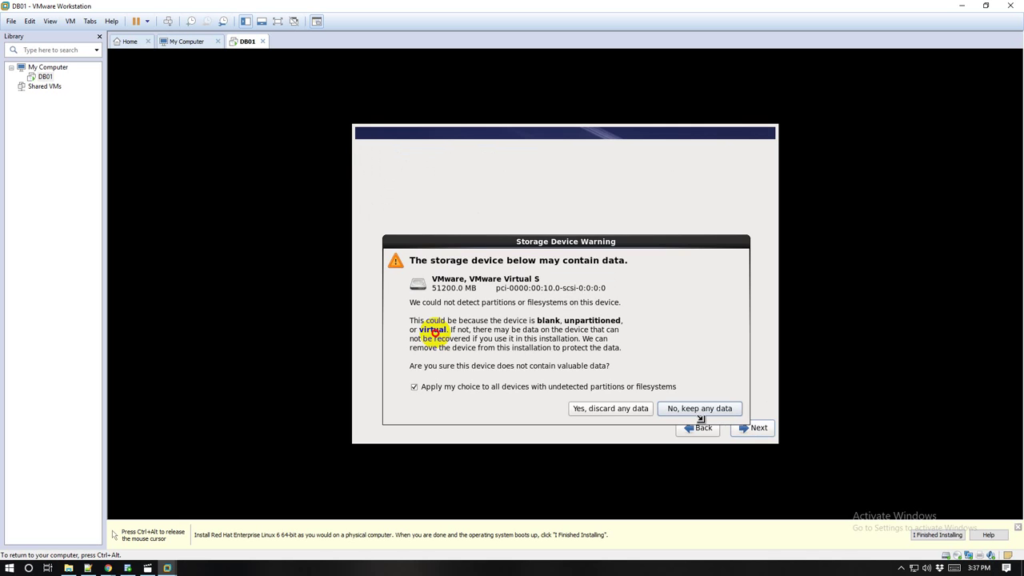
{"action": "left_click", "coordinate": [587, 414]}
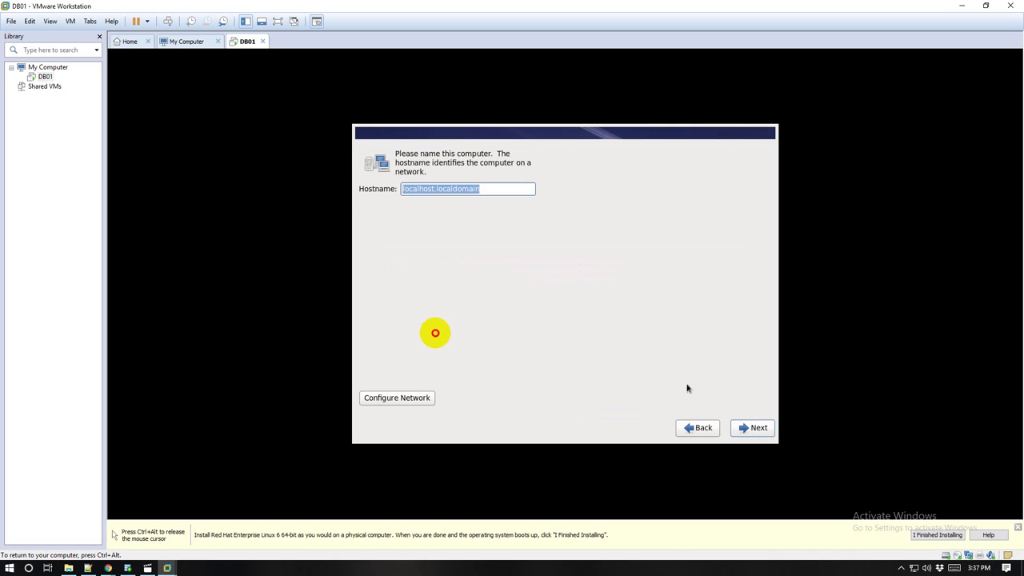
{"action": "left_click", "coordinate": [756, 429]}
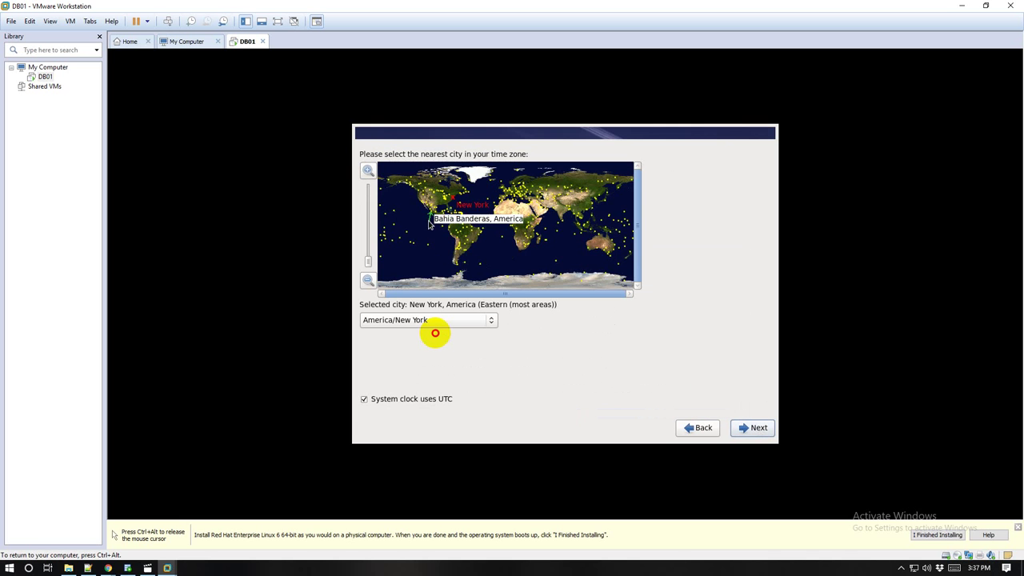
Step: Pick Asia/Dhaka from the time zone list and continue to the root password page
{"action": "left_click", "coordinate": [420, 323]}
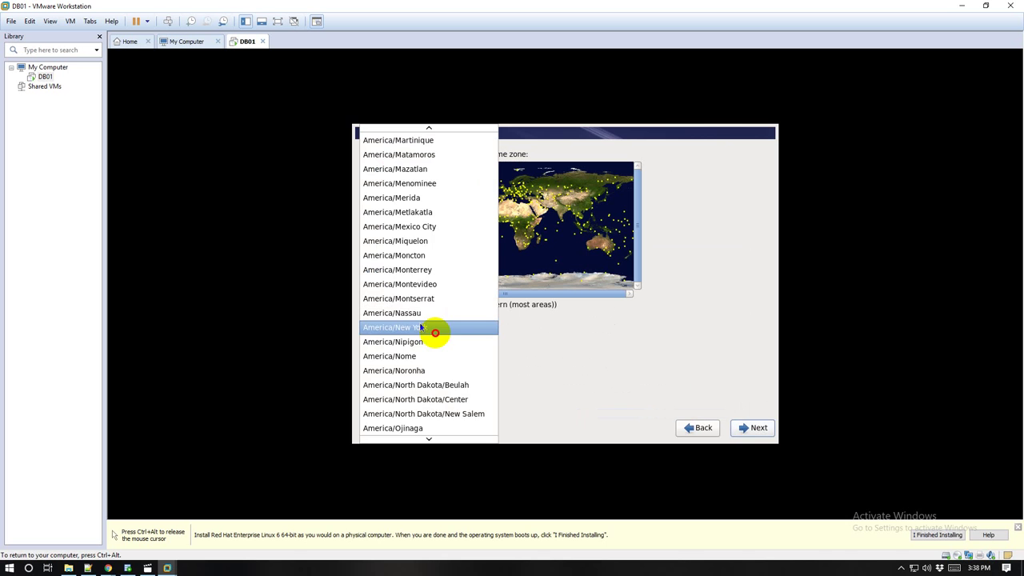
{"action": "scroll", "coordinate": [421, 327], "scroll_direction": "down", "scroll_amount": 3}
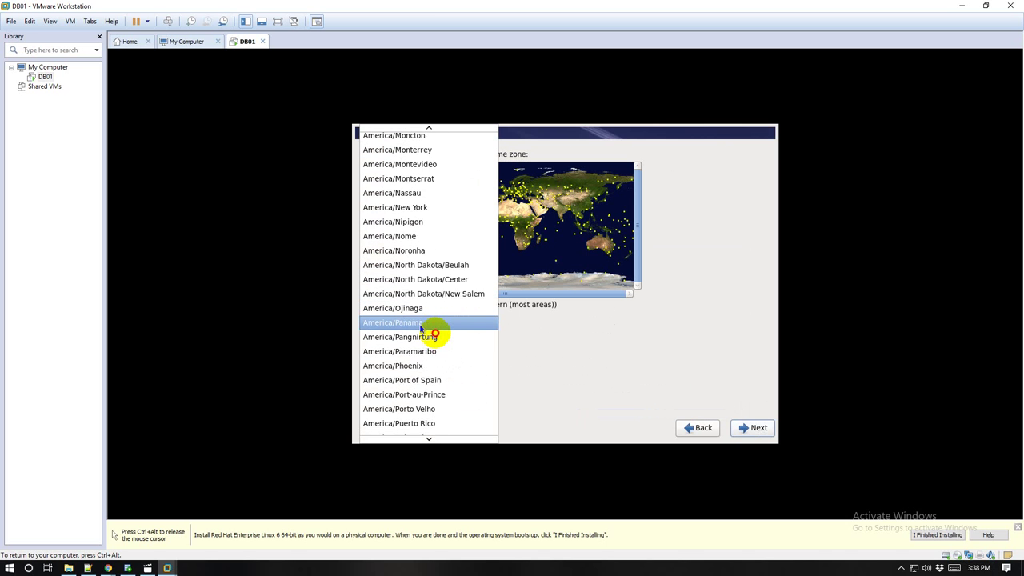
{"action": "scroll", "coordinate": [421, 327], "scroll_direction": "down", "scroll_amount": 4}
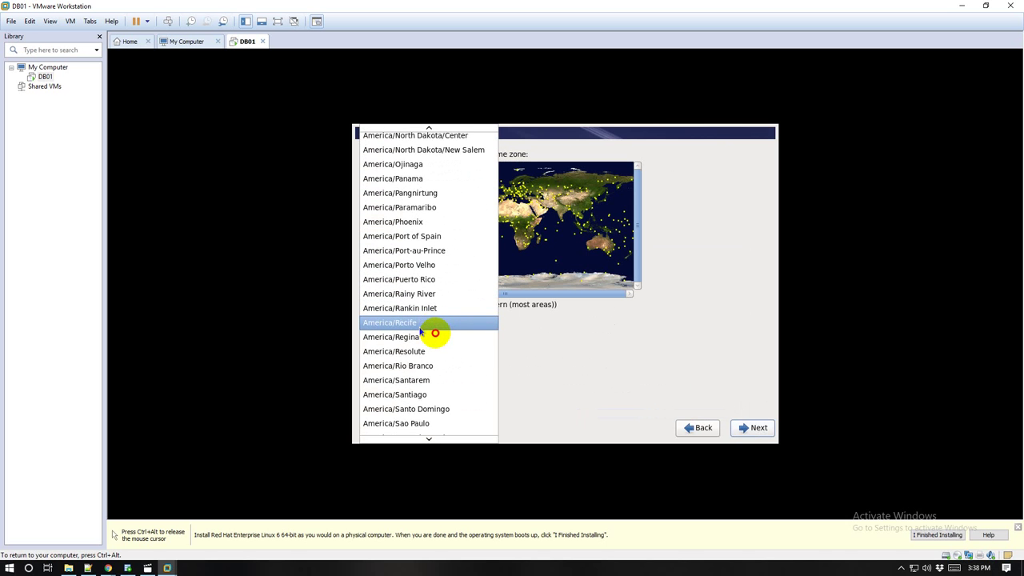
{"action": "scroll", "coordinate": [421, 330], "scroll_direction": "down", "scroll_amount": 2}
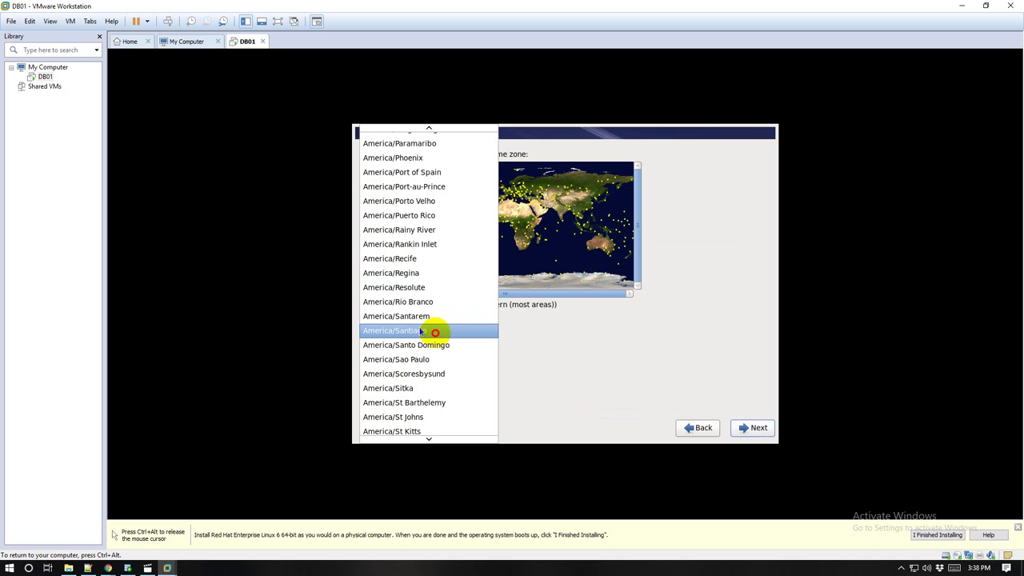
{"action": "scroll", "coordinate": [420, 330], "scroll_direction": "down", "scroll_amount": 8}
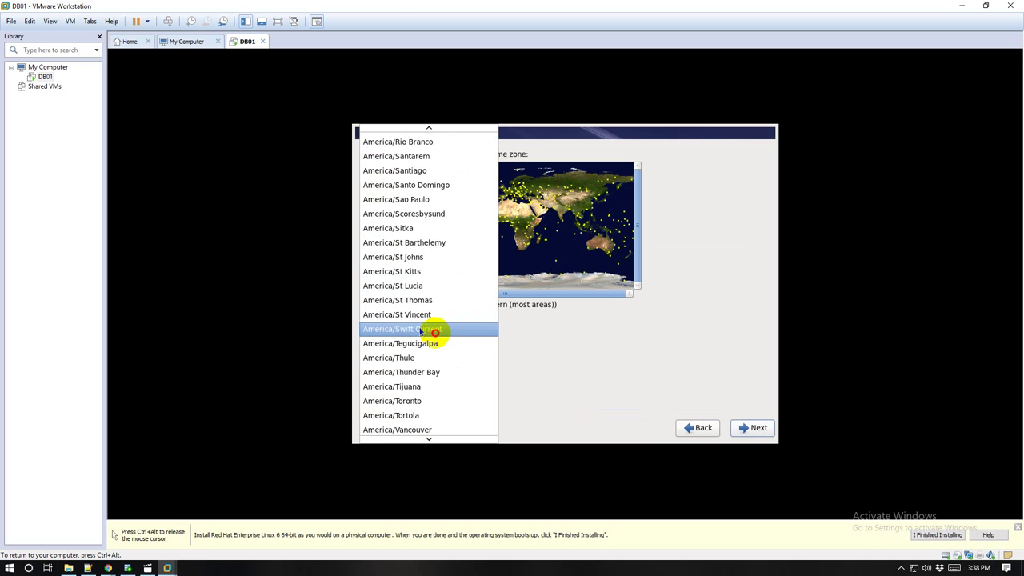
{"action": "scroll", "coordinate": [421, 333], "scroll_direction": "down", "scroll_amount": 5}
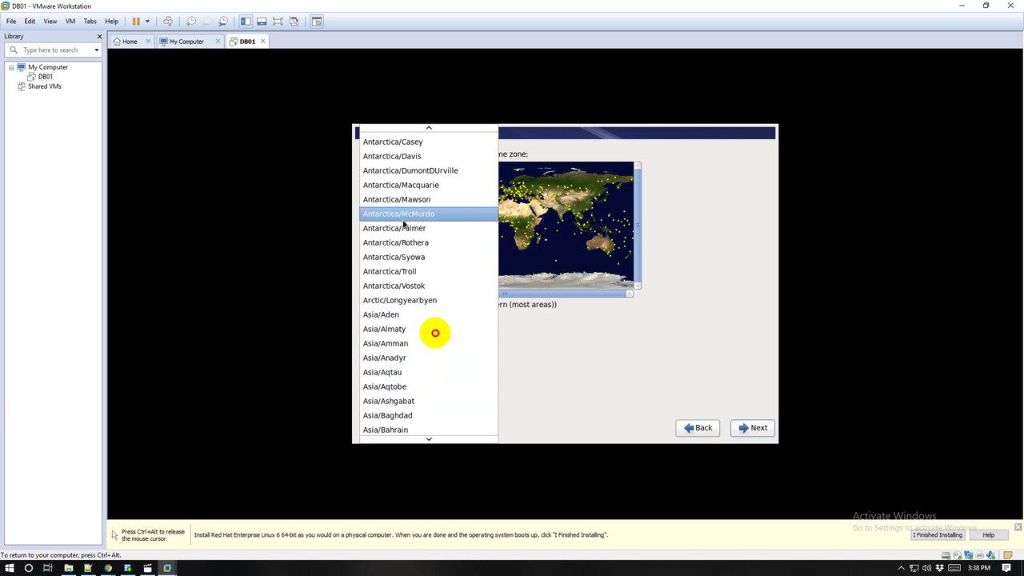
{"action": "scroll", "coordinate": [404, 172], "scroll_direction": "up", "scroll_amount": 1}
{"action": "scroll", "coordinate": [408, 185], "scroll_direction": "up", "scroll_amount": 1}
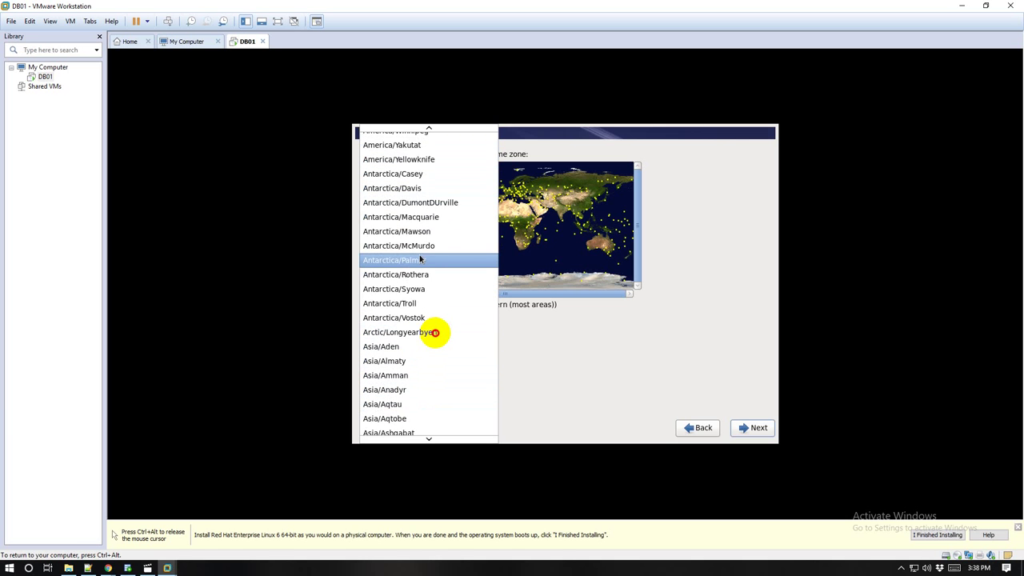
{"action": "scroll", "coordinate": [412, 309], "scroll_direction": "down", "scroll_amount": 1}
{"action": "scroll", "coordinate": [412, 310], "scroll_direction": "down", "scroll_amount": 1}
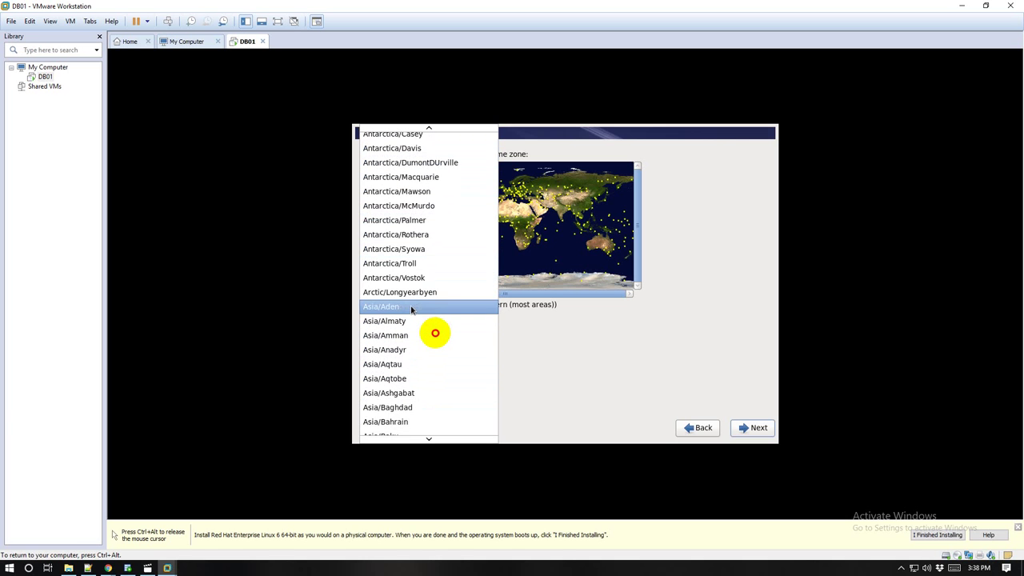
{"action": "scroll", "coordinate": [412, 310], "scroll_direction": "down", "scroll_amount": 1}
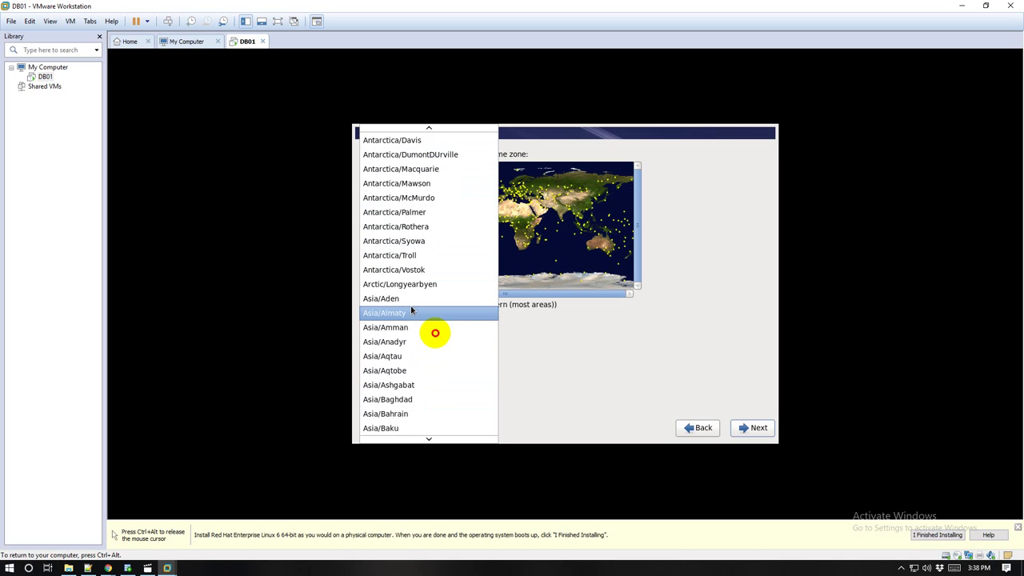
{"action": "scroll", "coordinate": [412, 310], "scroll_direction": "down", "scroll_amount": 3}
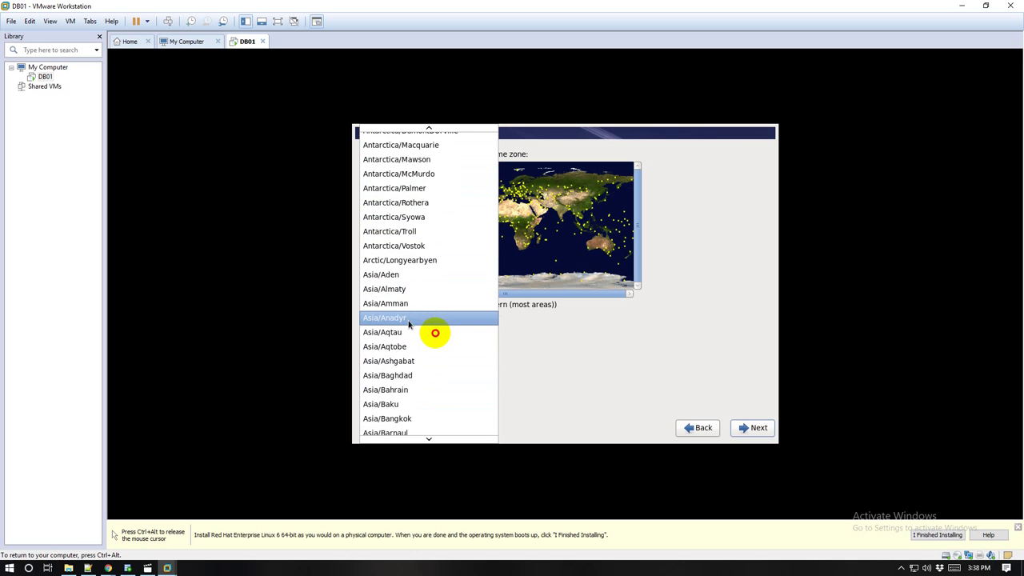
{"action": "scroll", "coordinate": [412, 337], "scroll_direction": "down", "scroll_amount": 5}
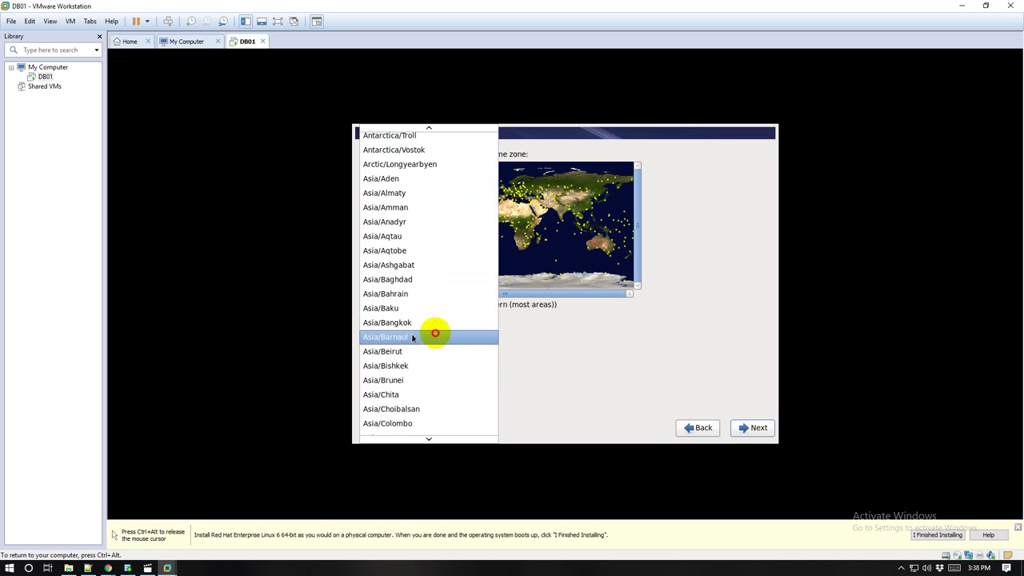
{"action": "scroll", "coordinate": [412, 338], "scroll_direction": "down", "scroll_amount": 1}
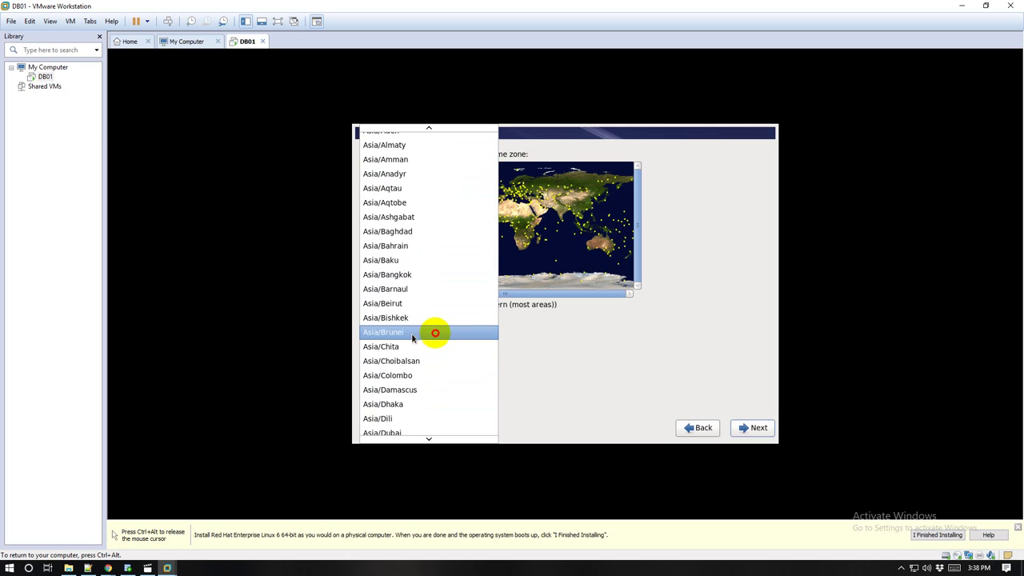
{"action": "left_click", "coordinate": [412, 403]}
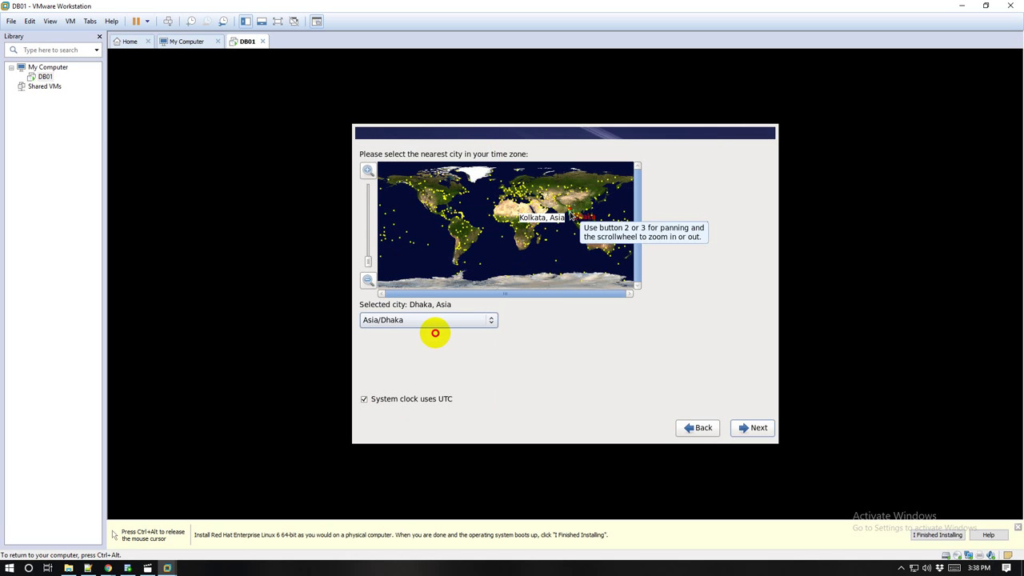
{"action": "left_click", "coordinate": [750, 430]}
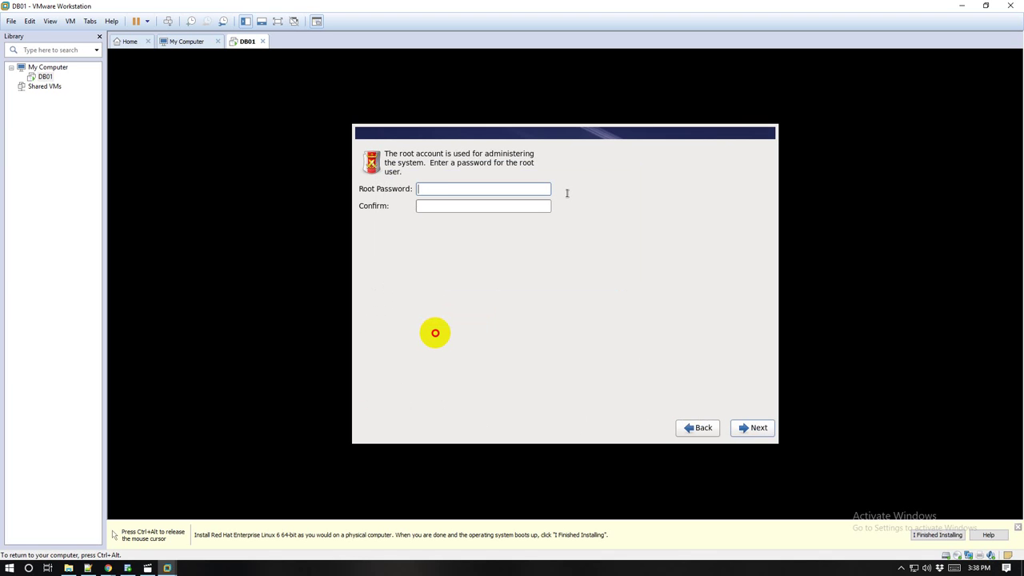
Step: Enter and confirm the root password, choosing Use Anyway at the weak-password warning
{"action": "type", "text": "•"}
{"action": "key", "text": "BackSpace"}
{"action": "key", "text": "BackSpace"}
{"action": "key", "text": "BackSpace"}
{"action": "left_click", "coordinate": [425, 206]}
{"action": "type", "text": "p"}
{"action": "left_click", "coordinate": [751, 428]}
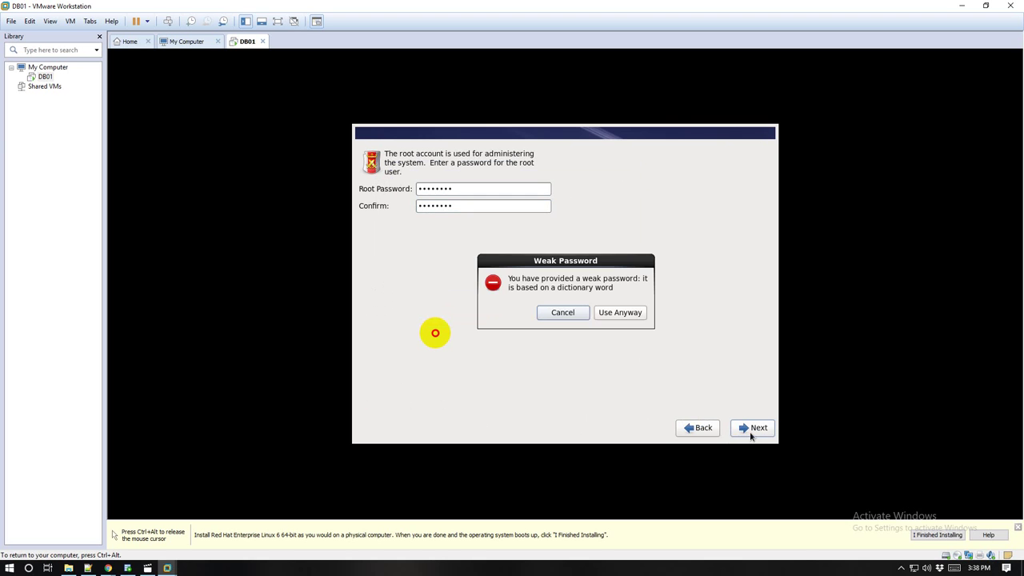
{"action": "left_click", "coordinate": [624, 313]}
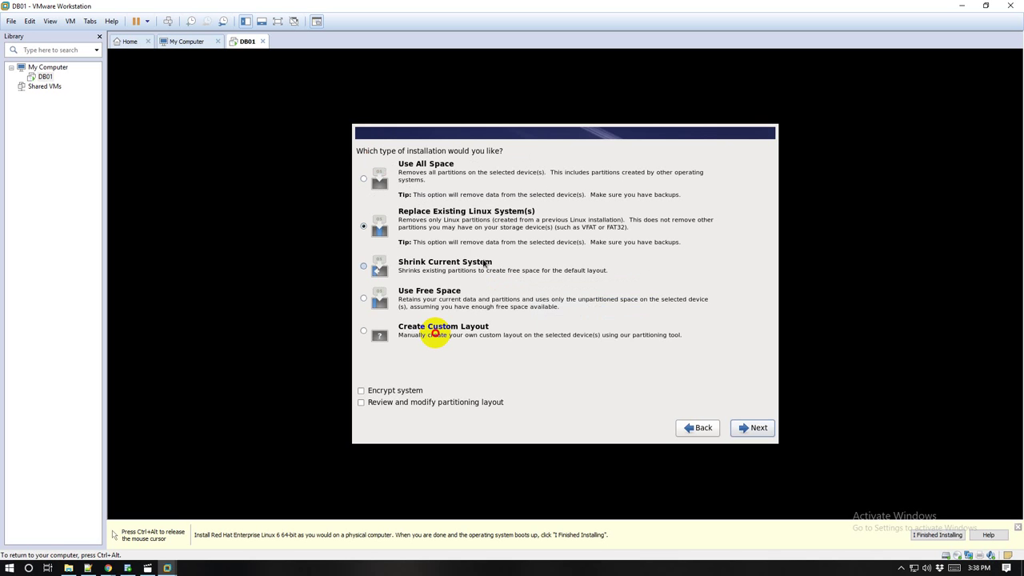
Step: Select Create Custom Layout and begin a new standard partition on sda
{"action": "left_click", "coordinate": [383, 339]}
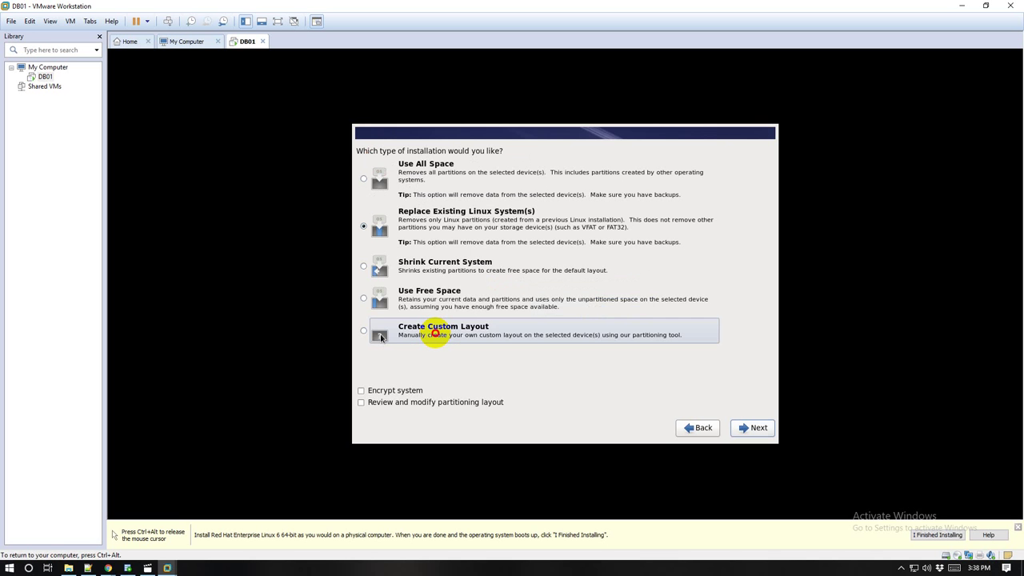
{"action": "left_click", "coordinate": [759, 432]}
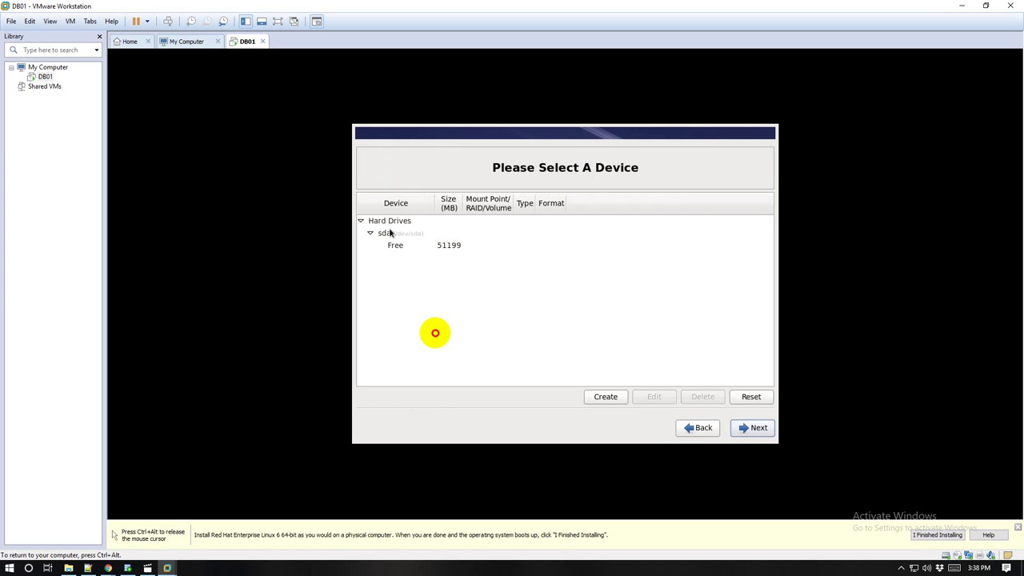
{"action": "left_click", "coordinate": [623, 400]}
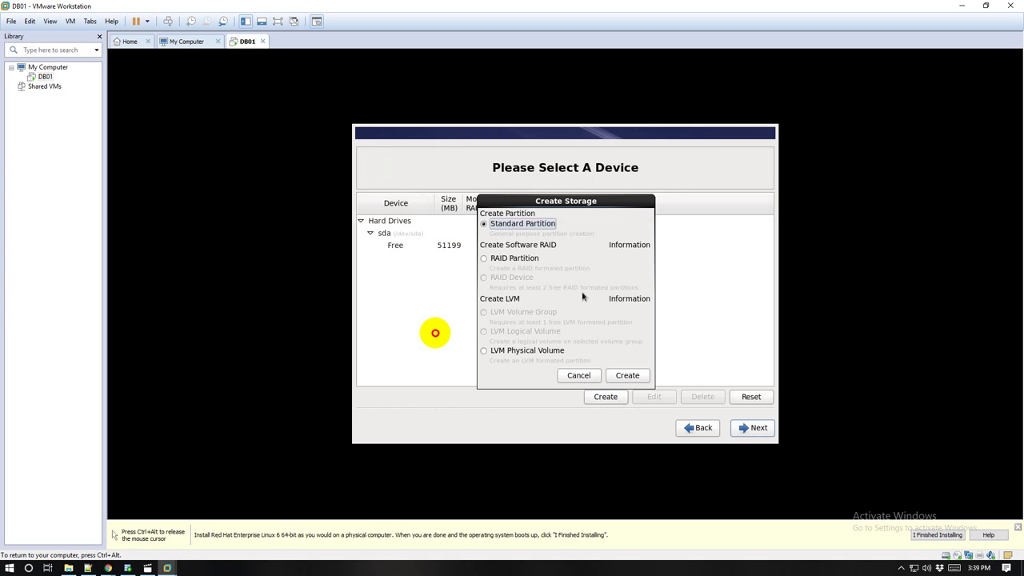
{"action": "left_click", "coordinate": [627, 376]}
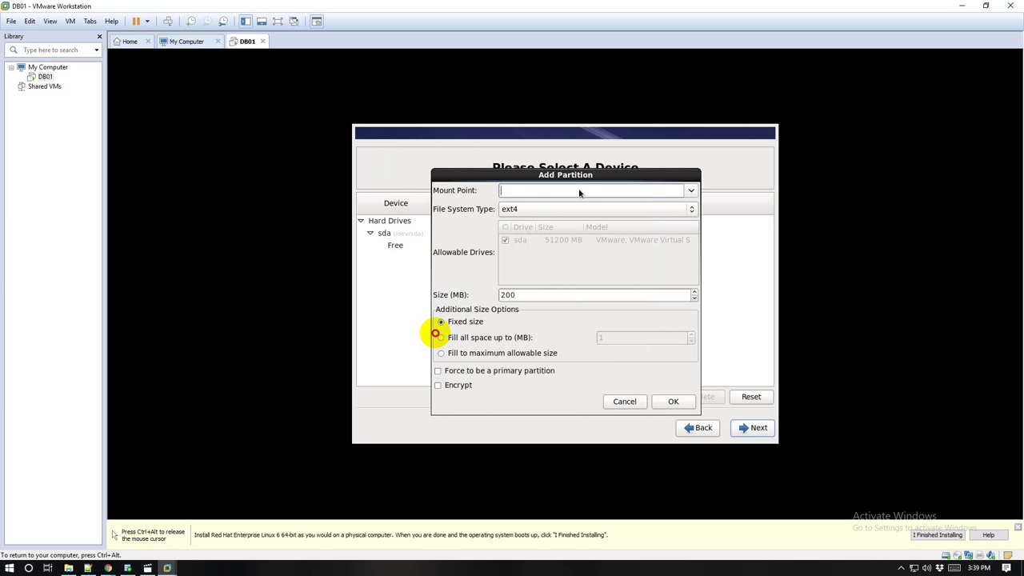
Step: Add a 200 MB ext4 partition mounted at /boot
{"action": "left_click", "coordinate": [691, 192]}
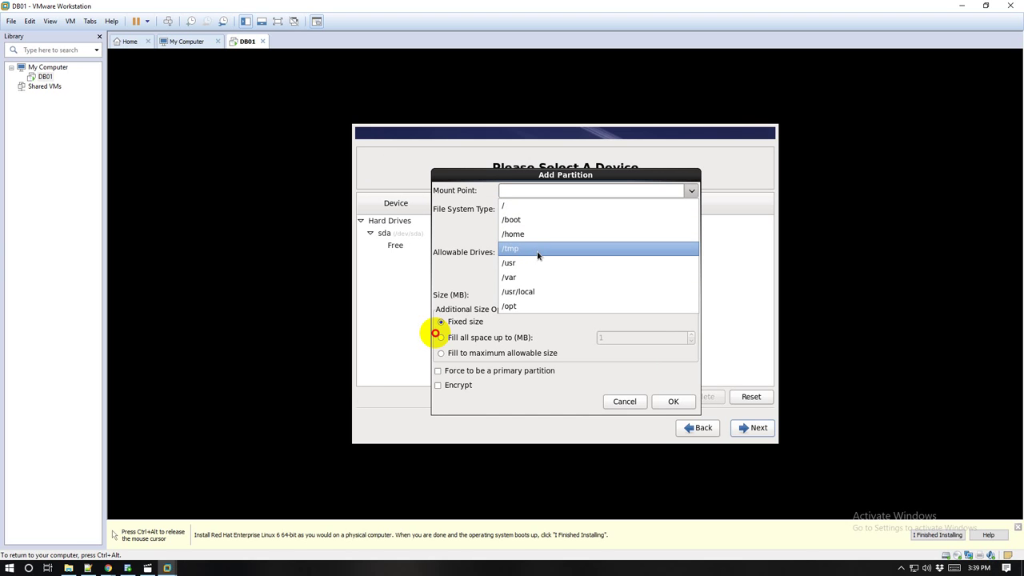
{"action": "left_click", "coordinate": [529, 221]}
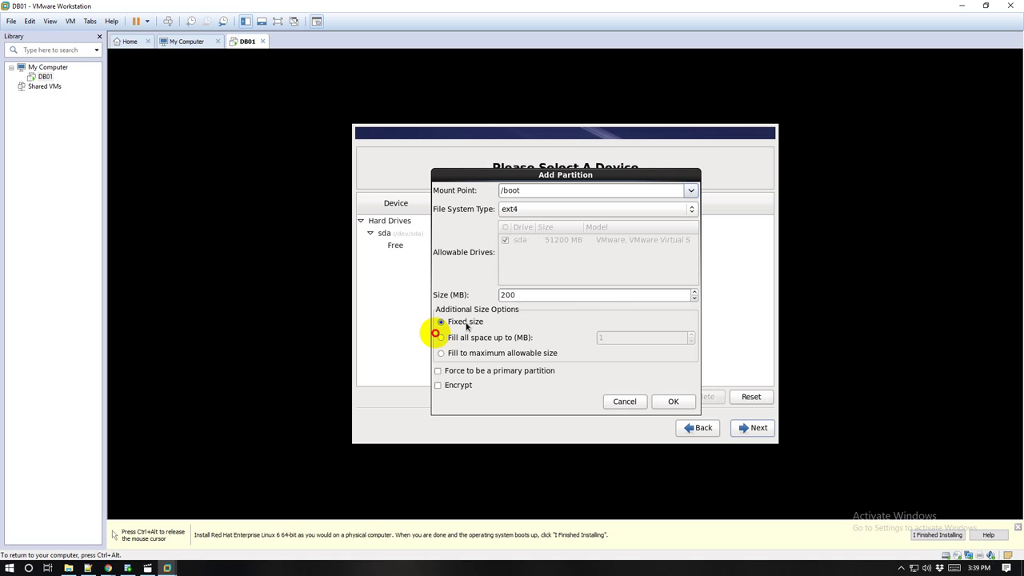
{"action": "left_click", "coordinate": [533, 295]}
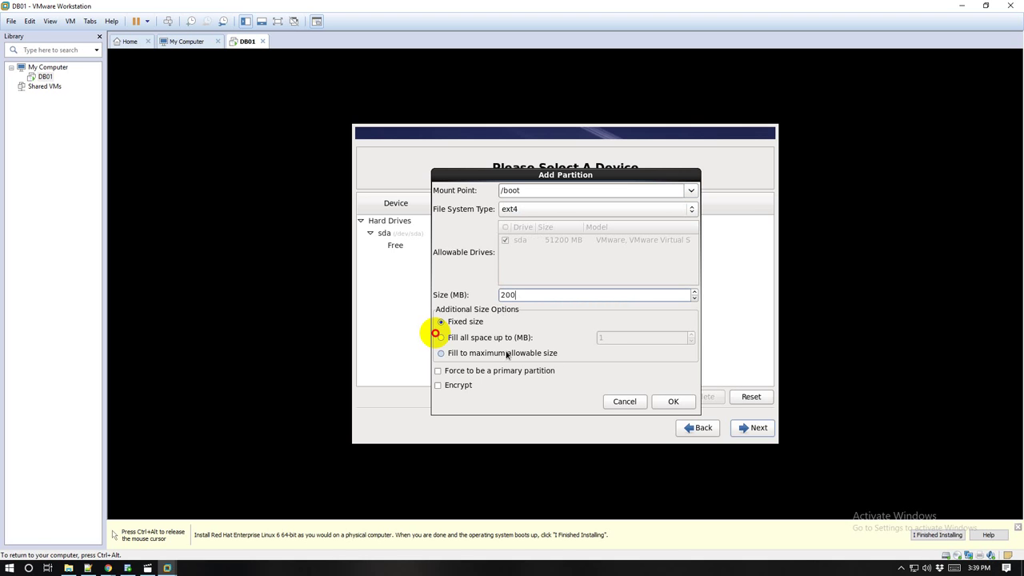
{"action": "left_click", "coordinate": [672, 402]}
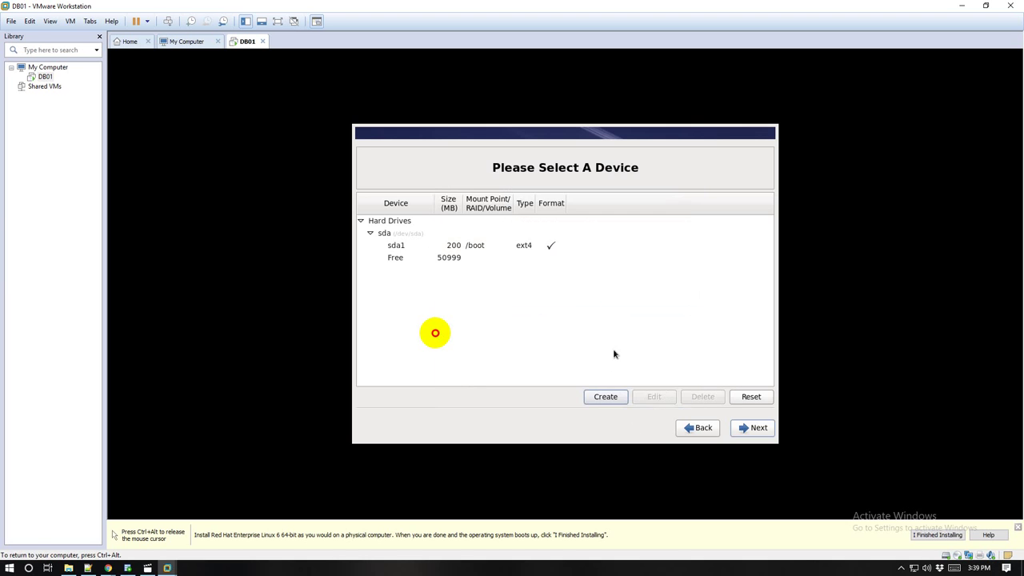
{"action": "left_click", "coordinate": [608, 397]}
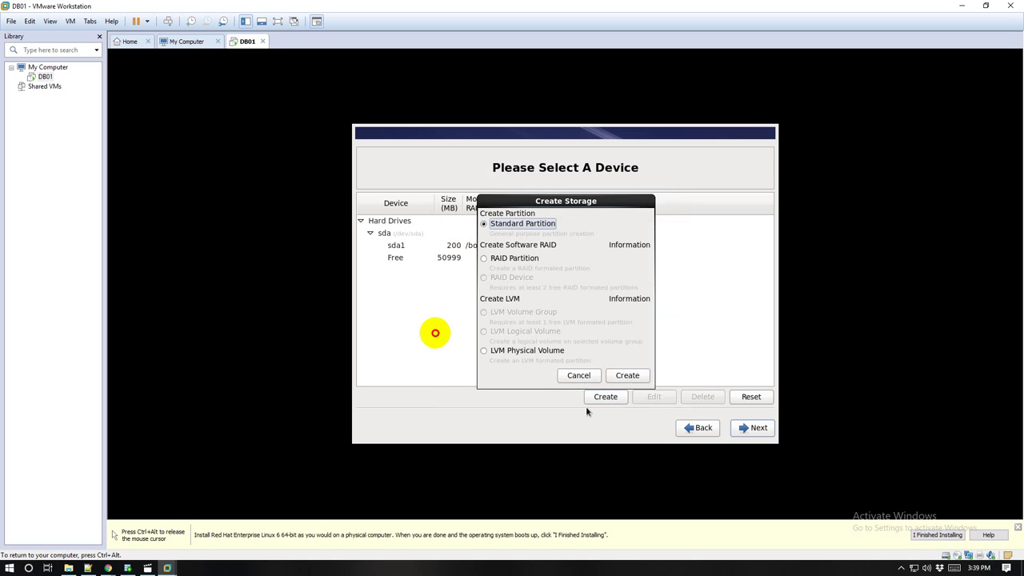
Step: Add a 2000 MB ext4 standard partition mounted at /tmp (sda2)
{"action": "left_click", "coordinate": [616, 376]}
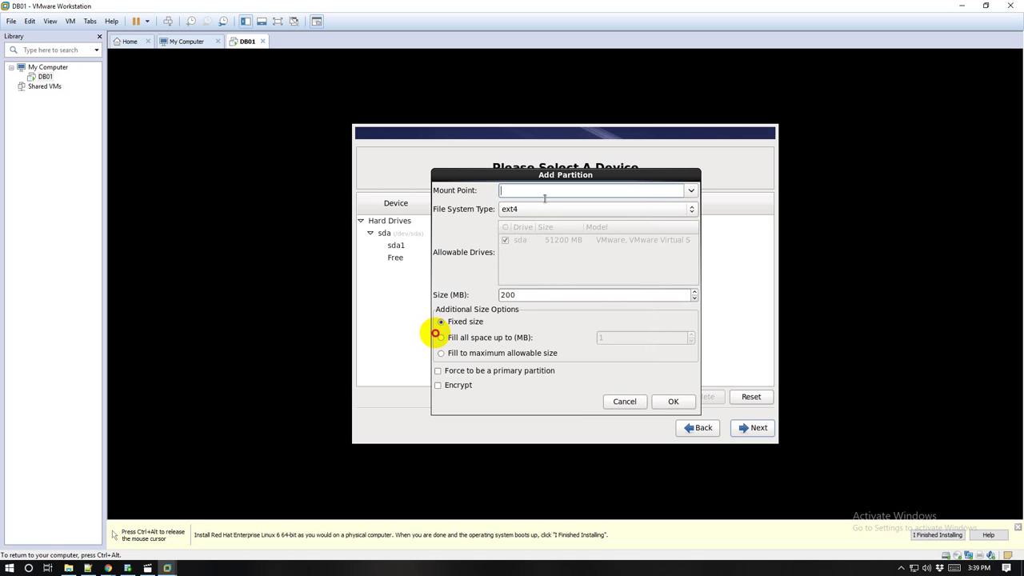
{"action": "left_click", "coordinate": [543, 209]}
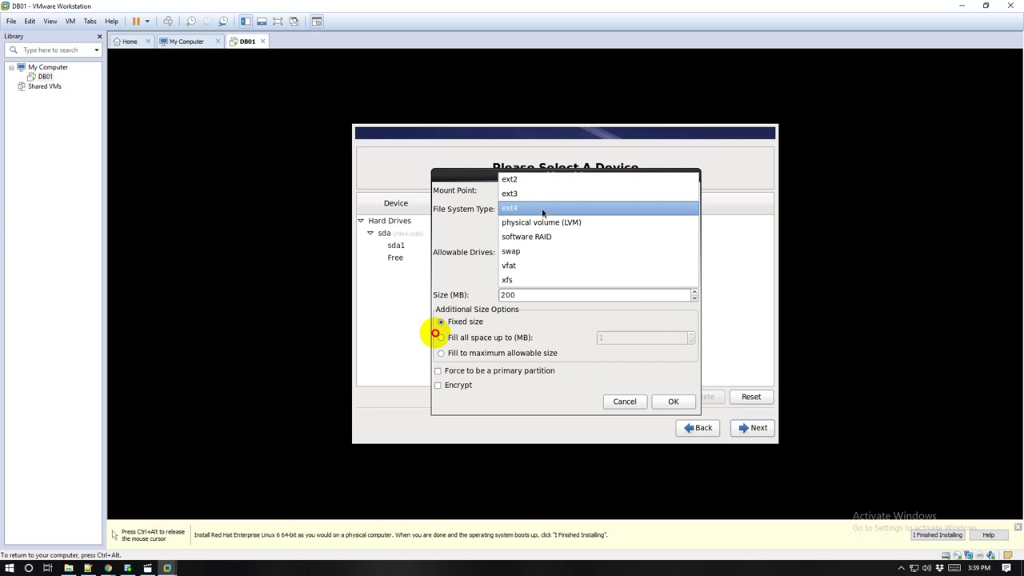
{"action": "left_click", "coordinate": [543, 210]}
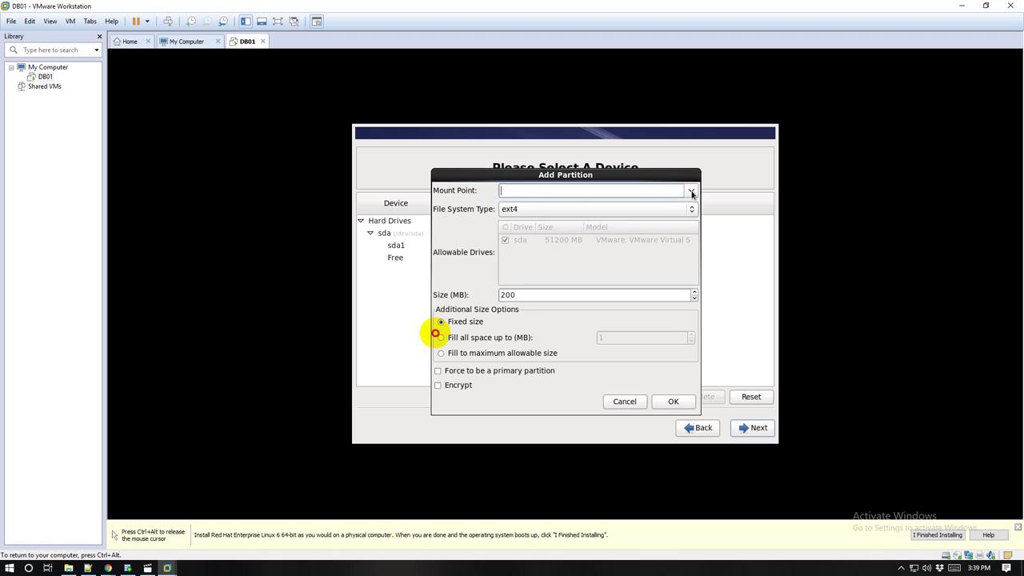
{"action": "left_click", "coordinate": [692, 192]}
{"action": "left_click", "coordinate": [552, 249]}
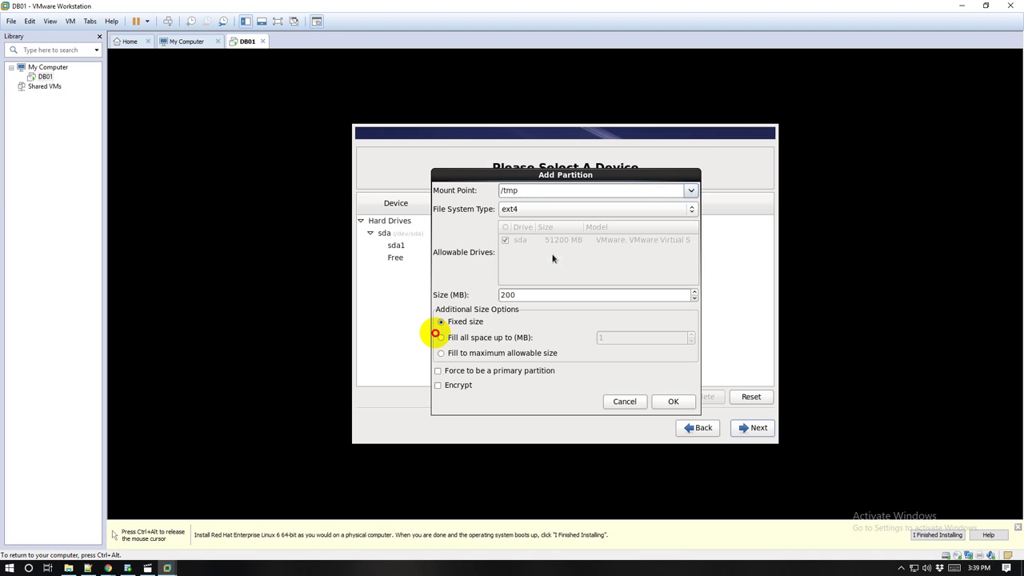
{"action": "left_click", "coordinate": [533, 296]}
{"action": "type", "text": "0"}
{"action": "left_click", "coordinate": [668, 403]}
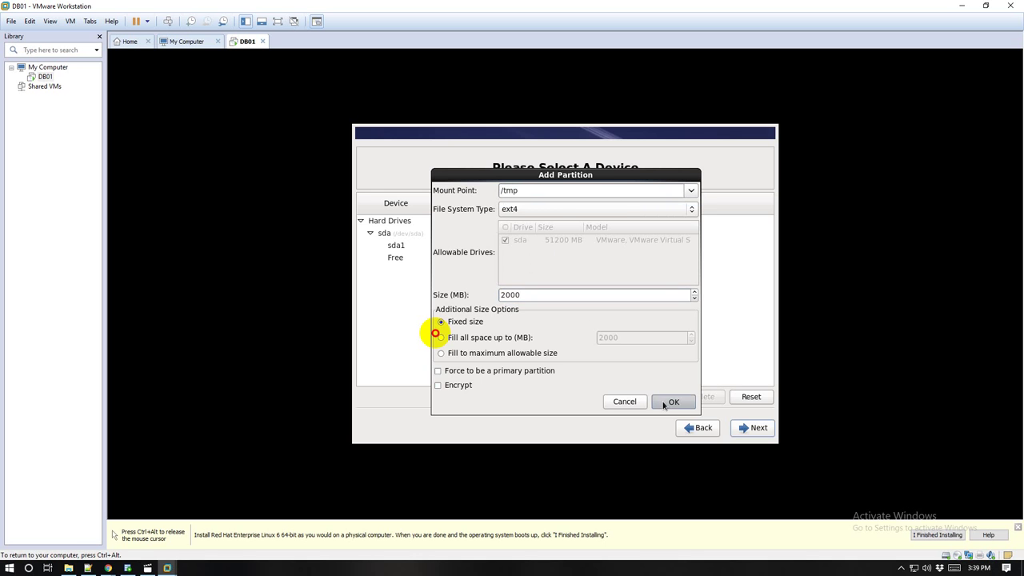
{"action": "left_click", "coordinate": [622, 397]}
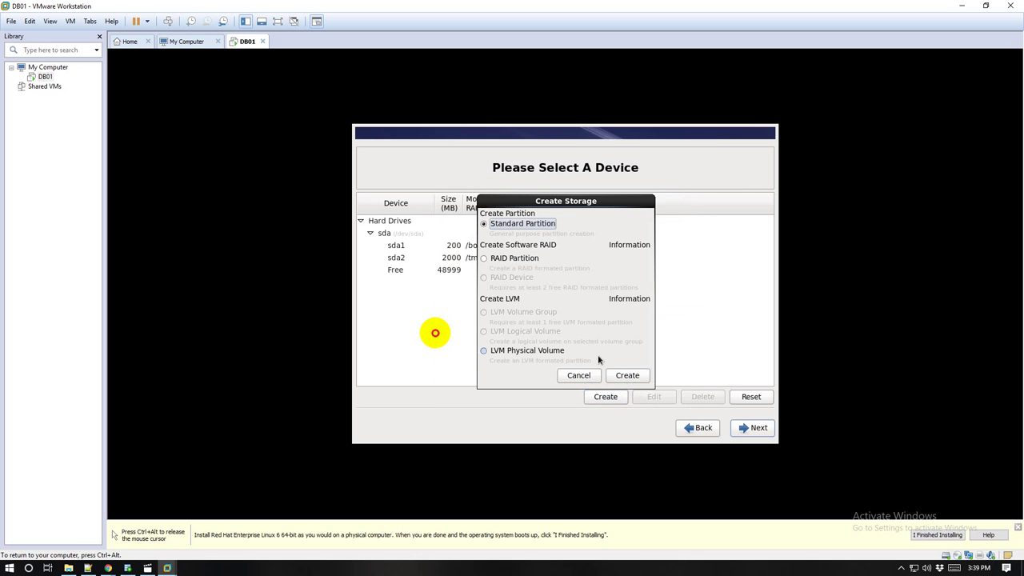
Step: Add a 6000 MB standard partition with file system type swap
{"action": "left_click", "coordinate": [628, 377]}
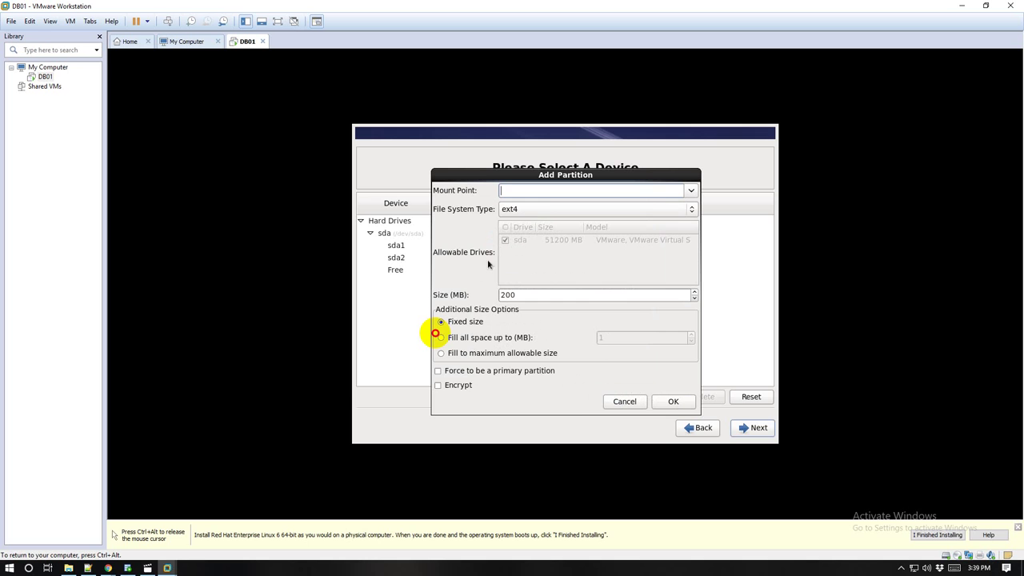
{"action": "left_click", "coordinate": [692, 190]}
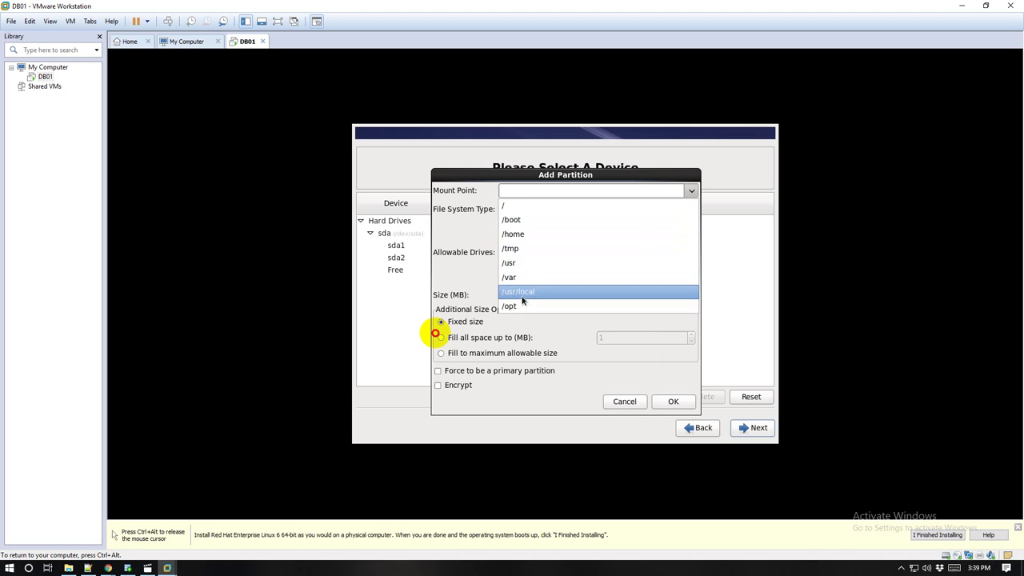
{"action": "left_click", "coordinate": [544, 190]}
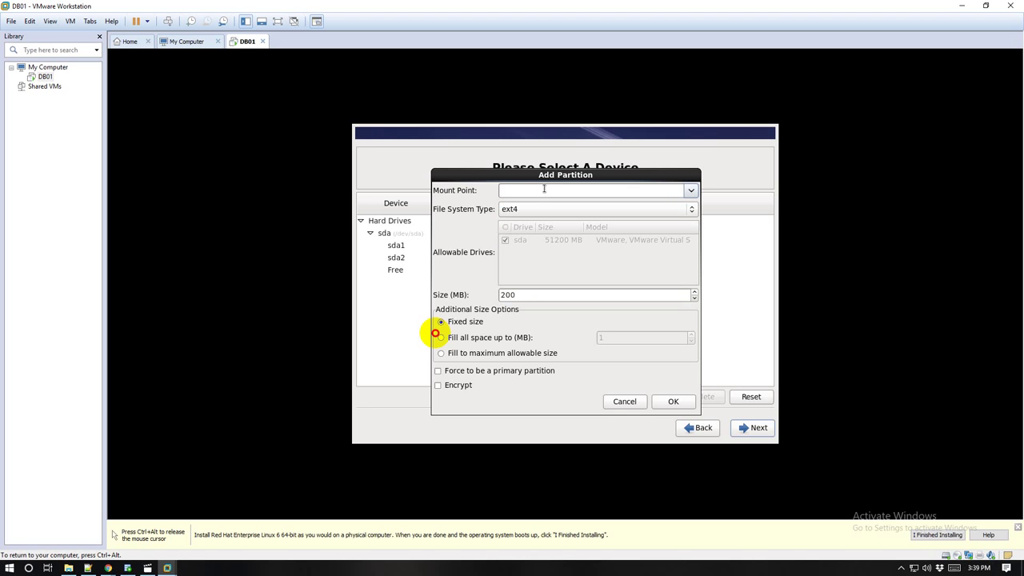
{"action": "type", "text": "s"}
{"action": "left_click", "coordinate": [534, 210]}
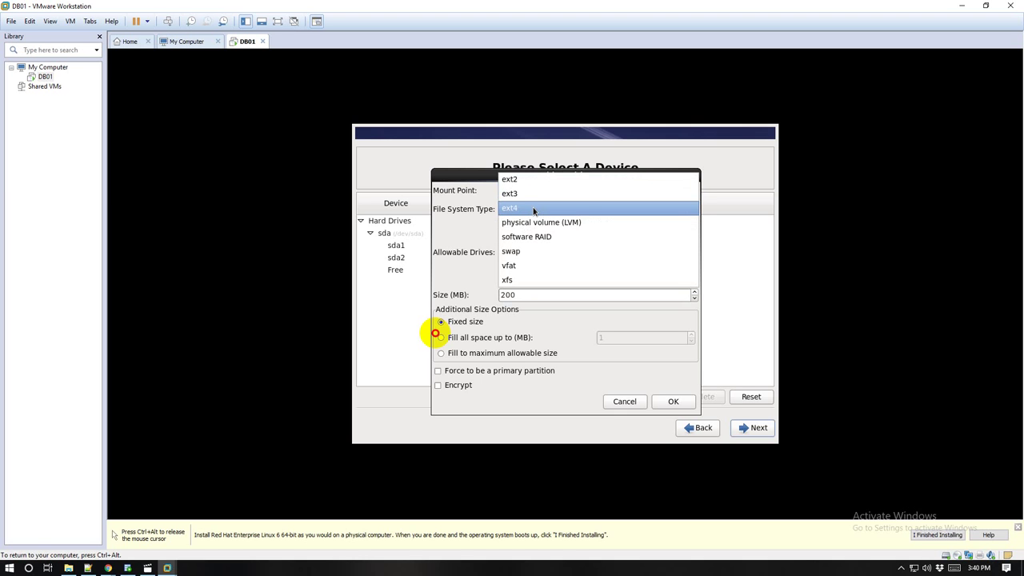
{"action": "left_click", "coordinate": [527, 252]}
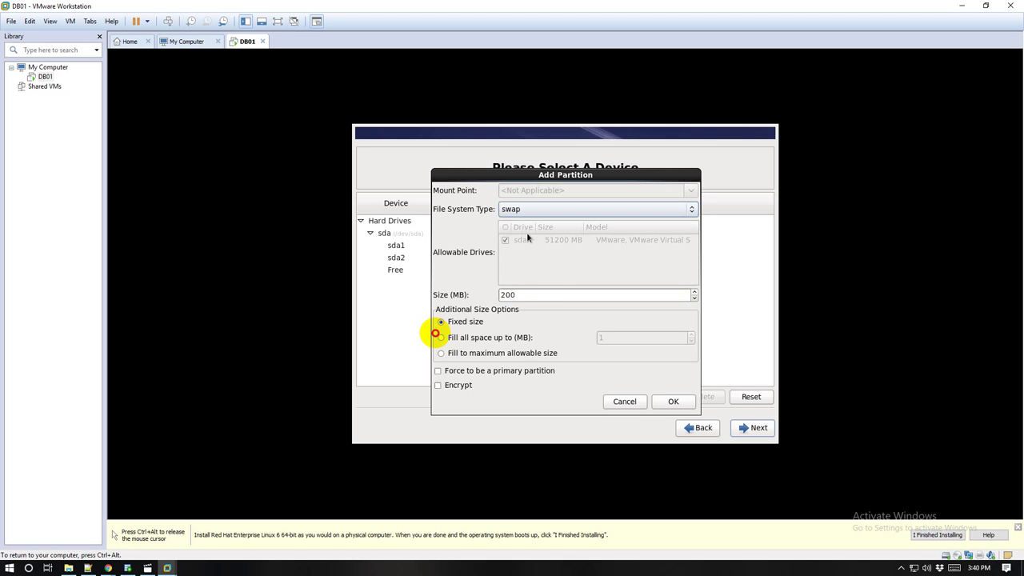
{"action": "double_click", "coordinate": [523, 295]}
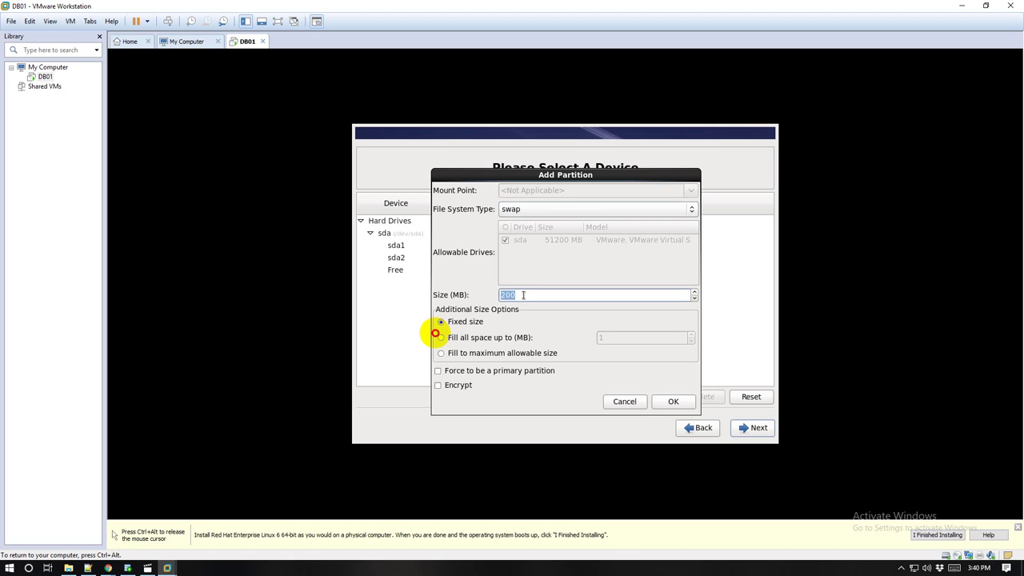
{"action": "type", "text": "6000"}
{"action": "left_click", "coordinate": [675, 402]}
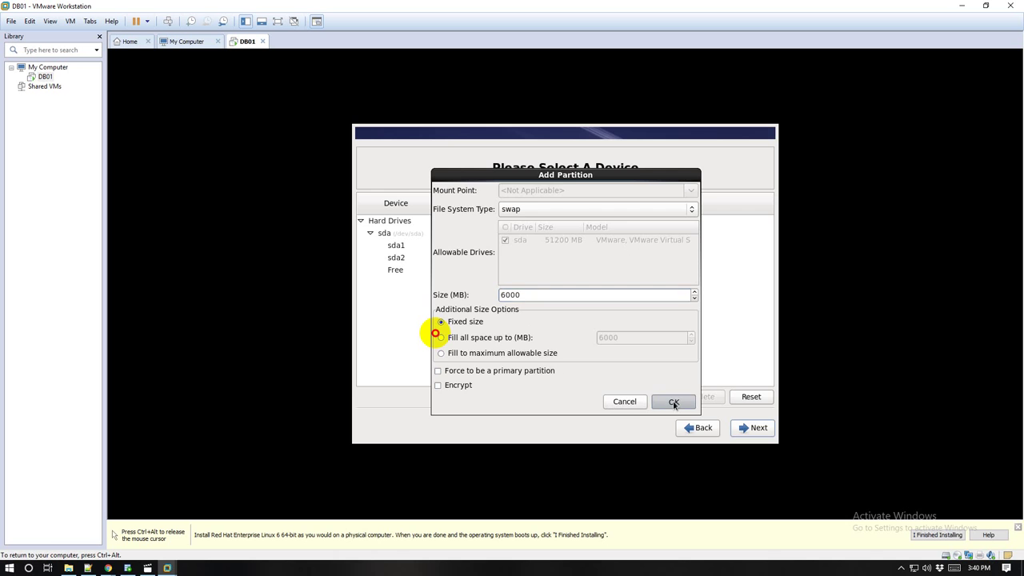
{"action": "left_click", "coordinate": [608, 399]}
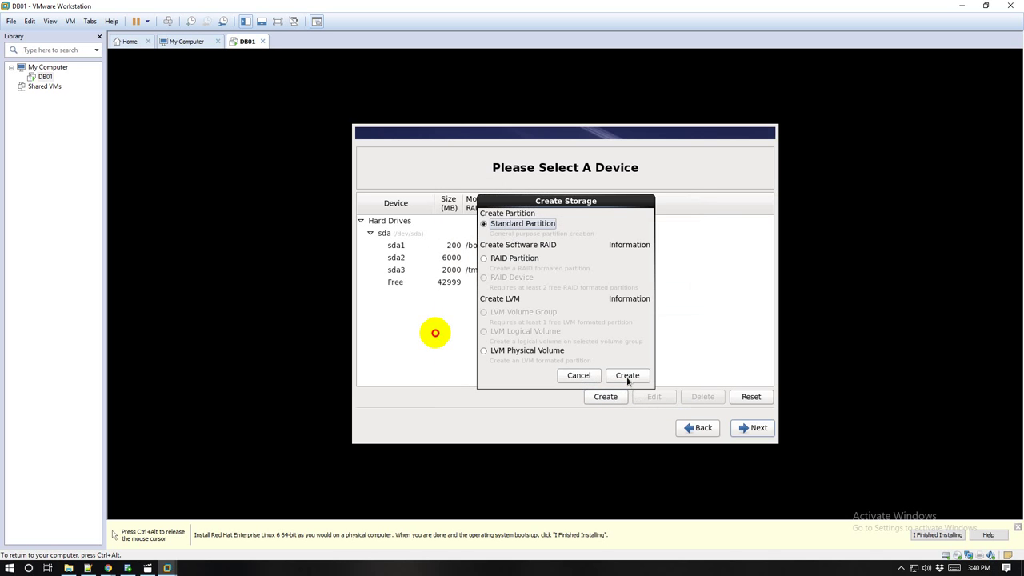
Step: Add an ext4 partition mounted at / set to fill the maximum allowable size (42998 MB)
{"action": "left_click", "coordinate": [629, 381]}
{"action": "left_click", "coordinate": [519, 210]}
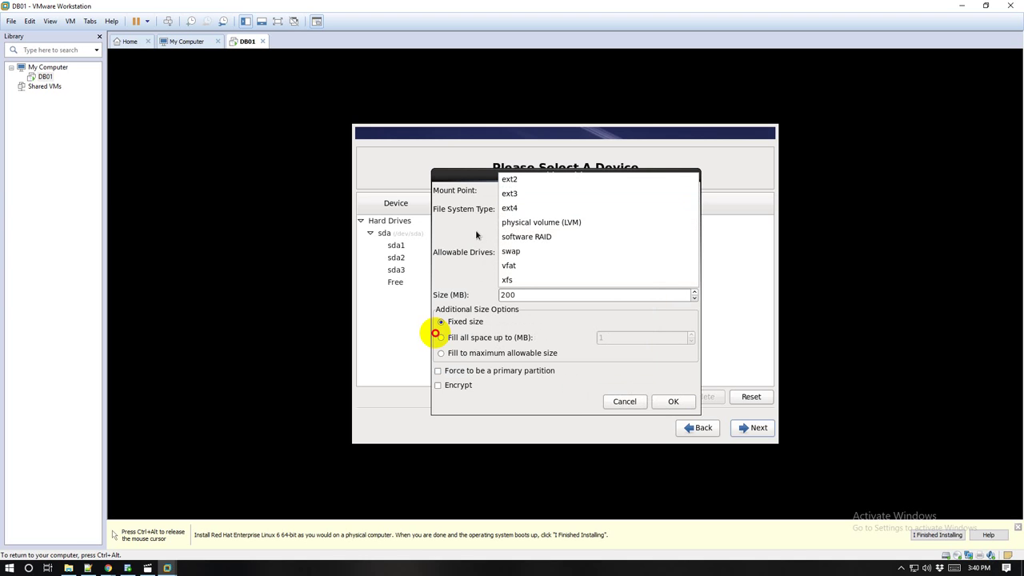
{"action": "left_click", "coordinate": [466, 232]}
{"action": "left_click", "coordinate": [516, 192]}
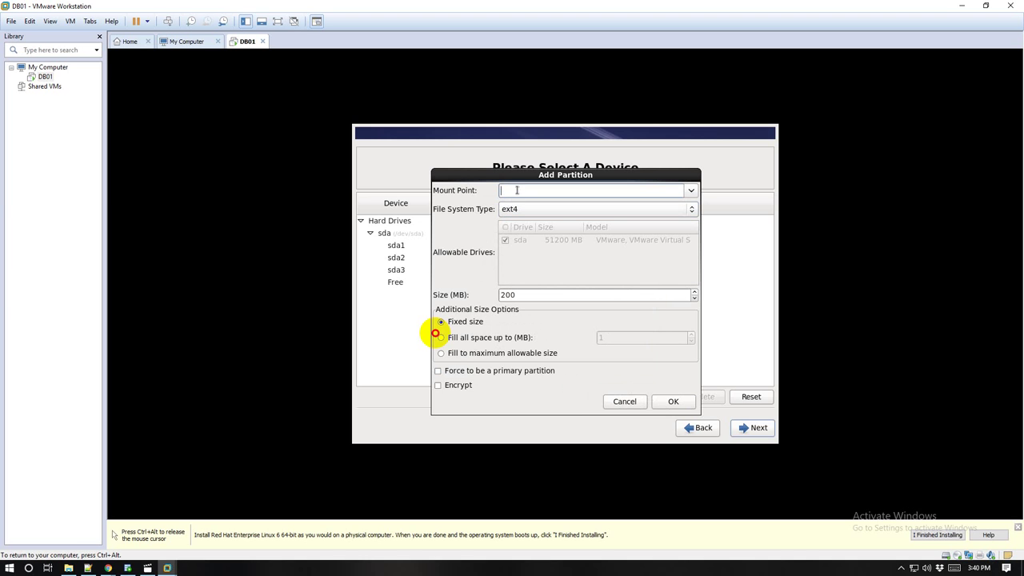
{"action": "left_click", "coordinate": [691, 190]}
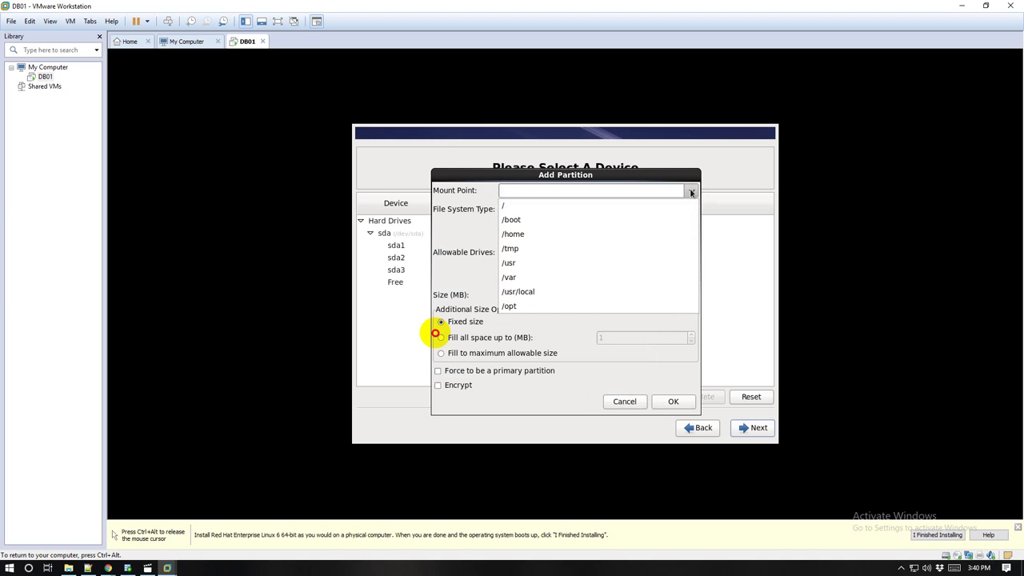
{"action": "left_click", "coordinate": [504, 209]}
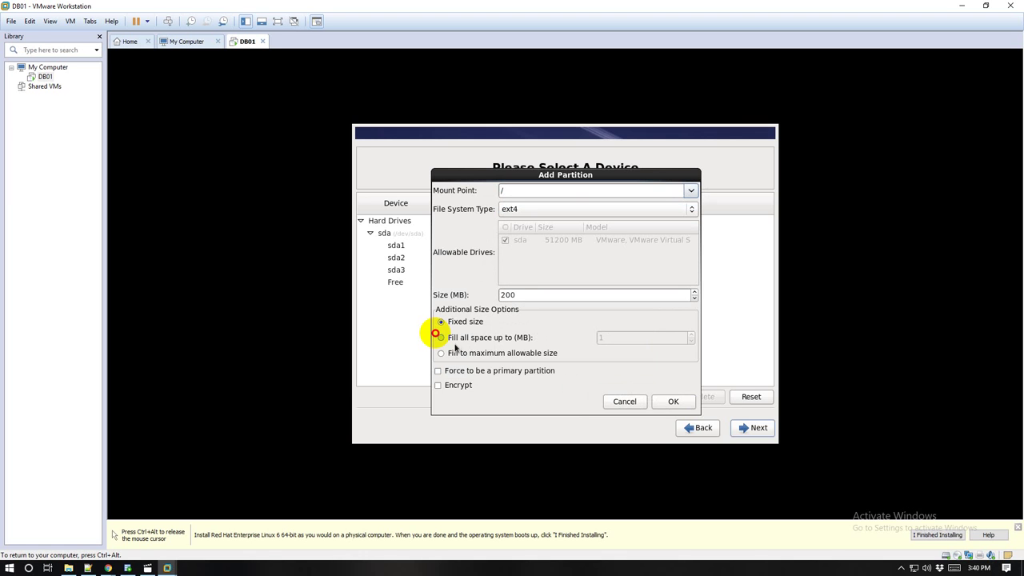
{"action": "left_click", "coordinate": [495, 342]}
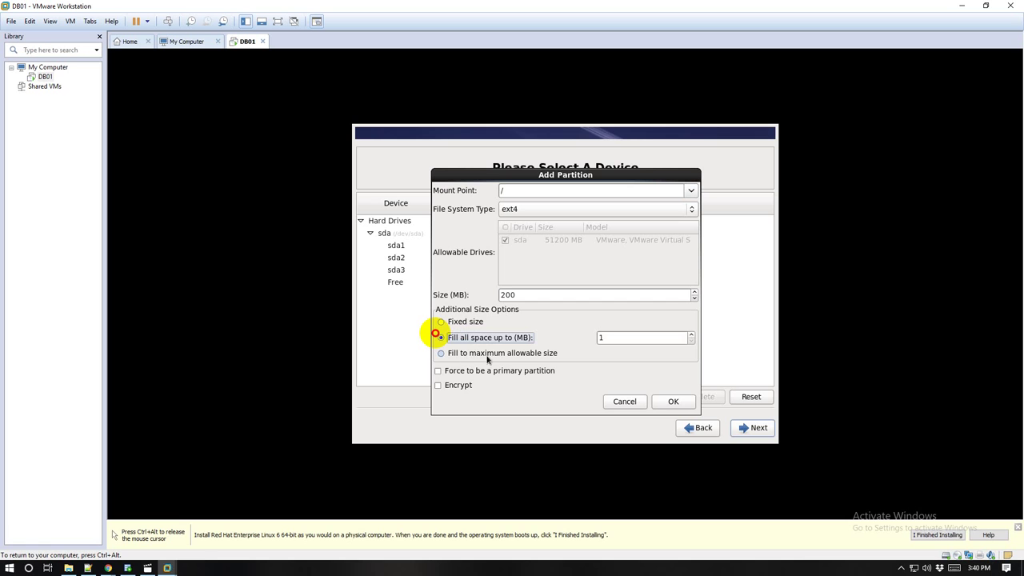
{"action": "left_click", "coordinate": [514, 358]}
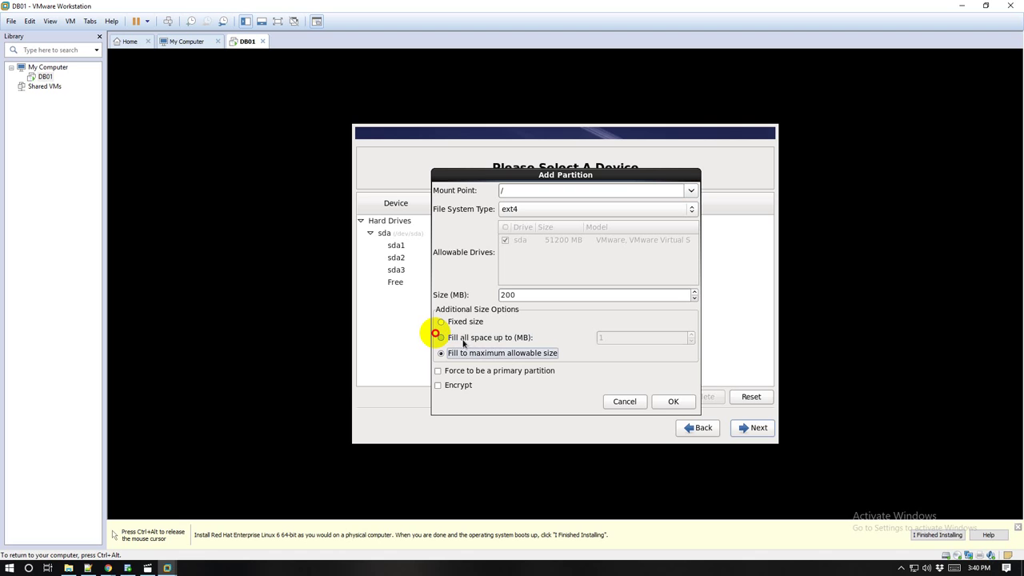
{"action": "left_click", "coordinate": [513, 340]}
{"action": "key", "text": "Tab"}
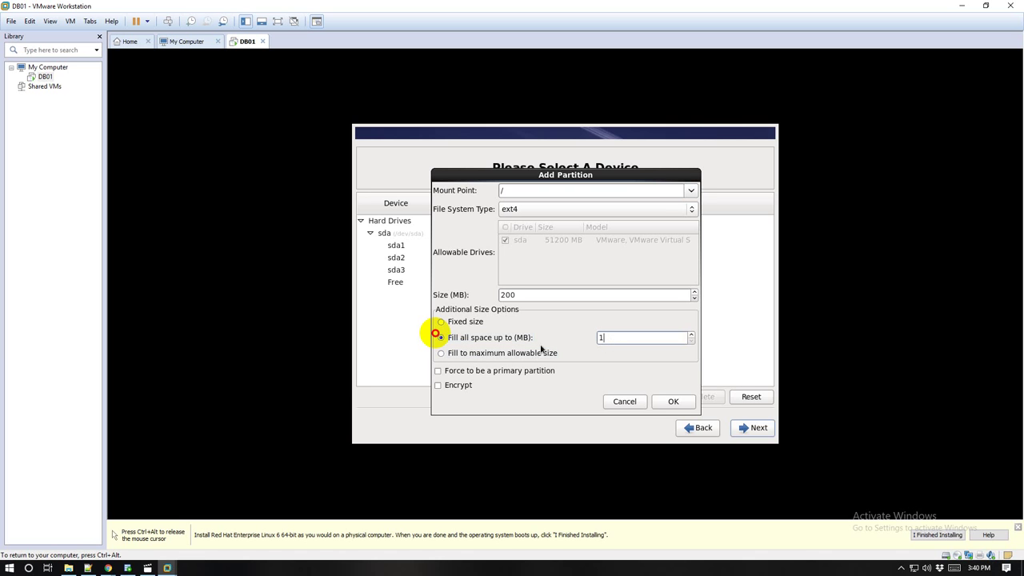
{"action": "left_click", "coordinate": [502, 356]}
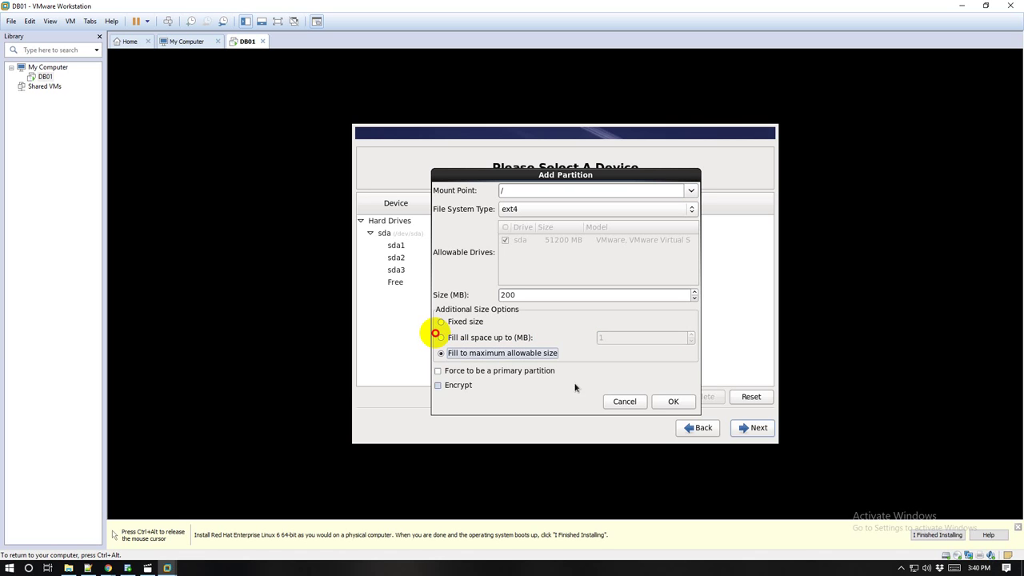
{"action": "left_click", "coordinate": [671, 402]}
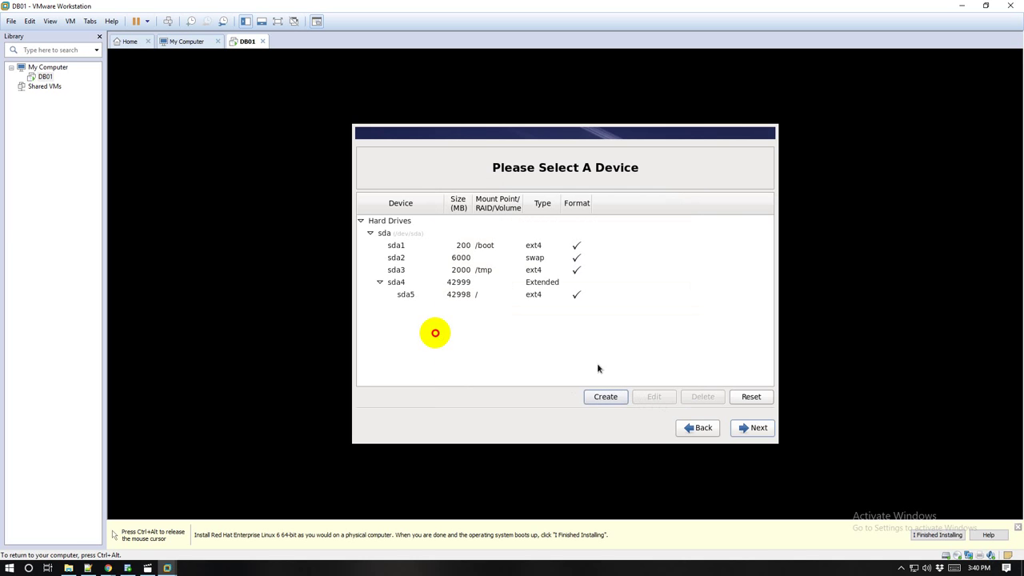
Step: Accept the partition layout, format the disk and write the changes, keeping the boot loader on /dev/sda
{"action": "left_click", "coordinate": [751, 432]}
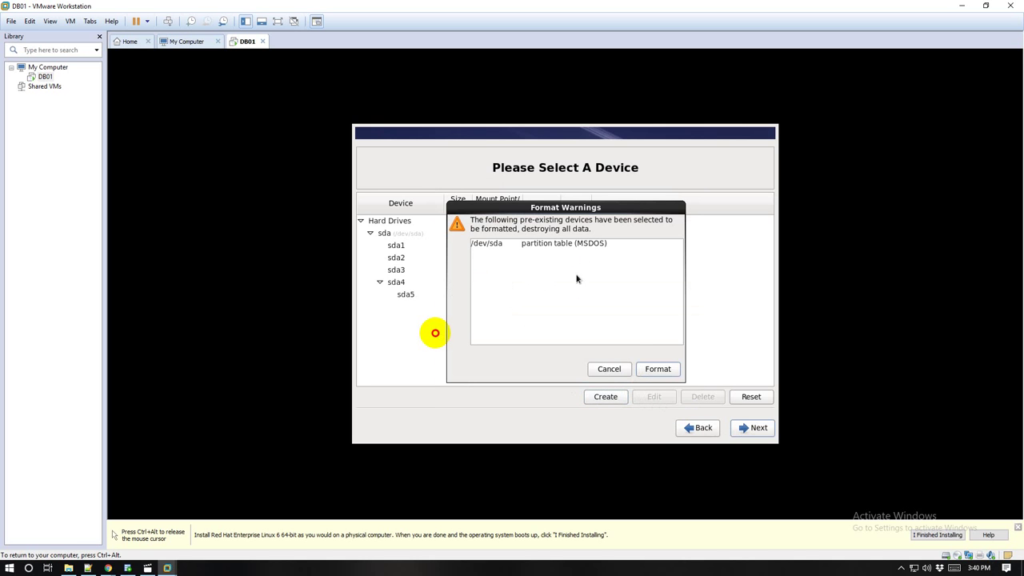
{"action": "left_click", "coordinate": [656, 372]}
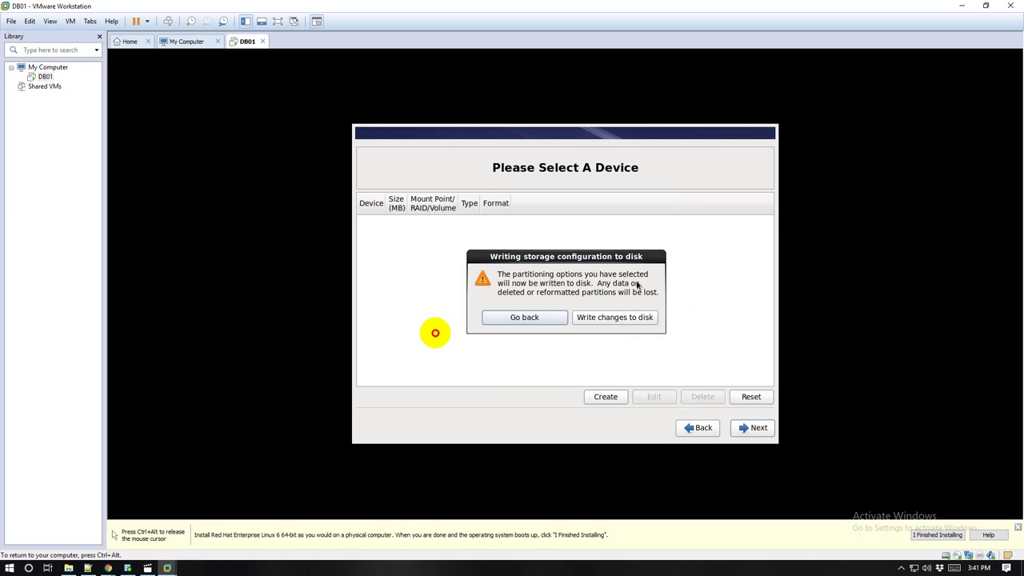
{"action": "left_click", "coordinate": [597, 322]}
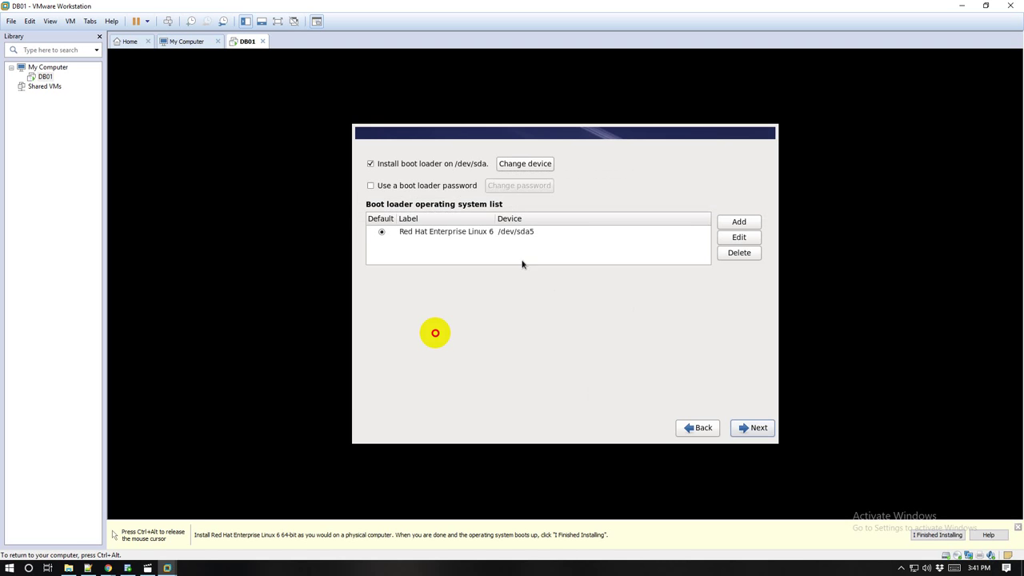
{"action": "left_click", "coordinate": [756, 434]}
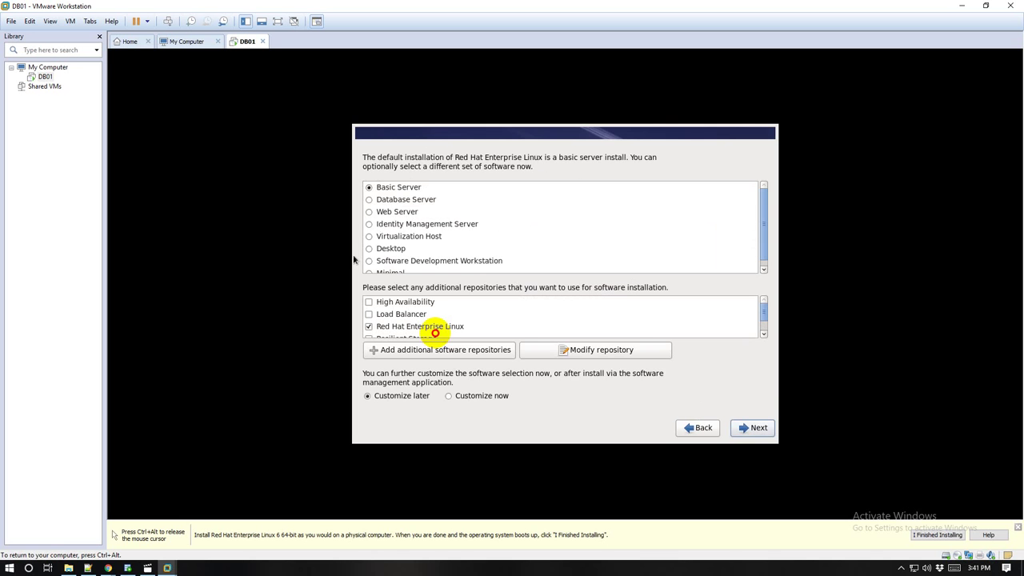
Step: Choose to customize the software selection now and continue to the Base System package groups
{"action": "left_click", "coordinate": [454, 397]}
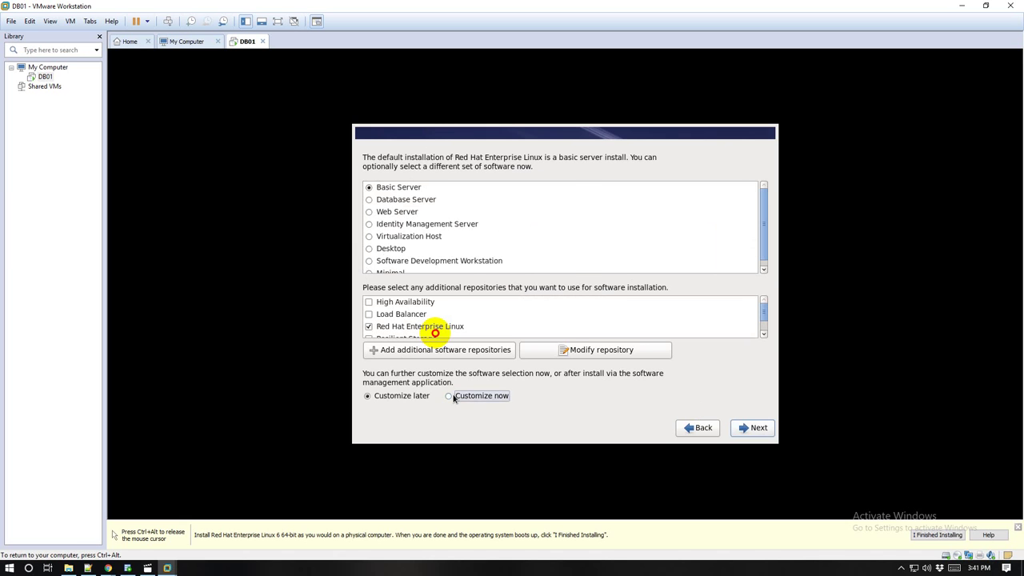
{"action": "left_click", "coordinate": [752, 427]}
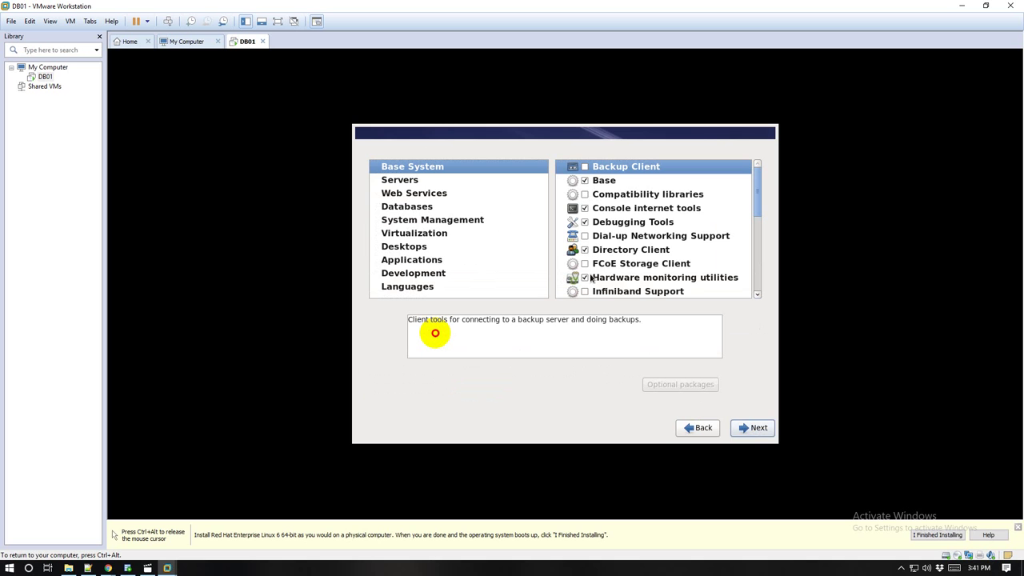
{"action": "scroll", "coordinate": [591, 277], "scroll_direction": "down", "scroll_amount": 1}
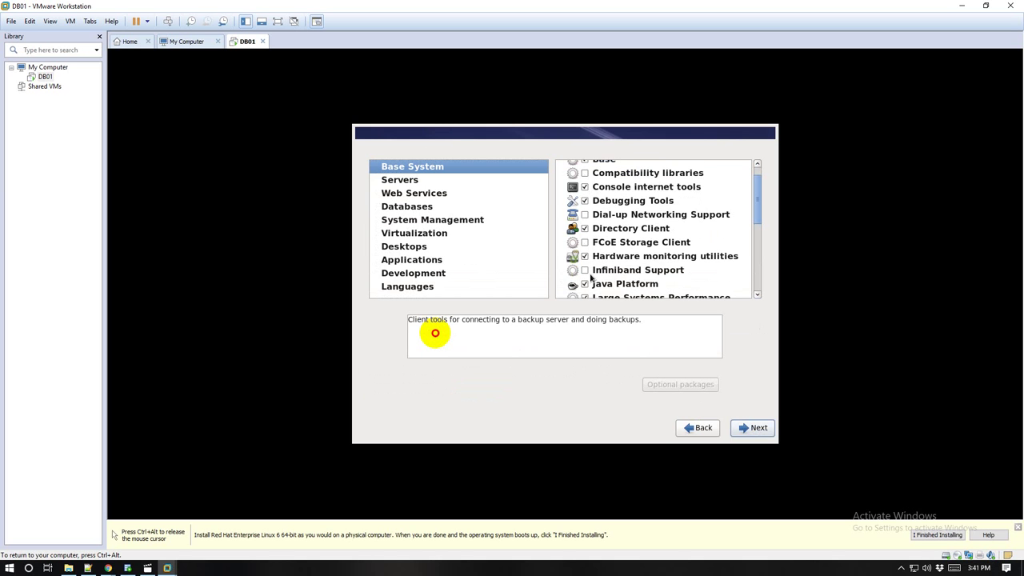
{"action": "scroll", "coordinate": [590, 277], "scroll_direction": "down", "scroll_amount": 3}
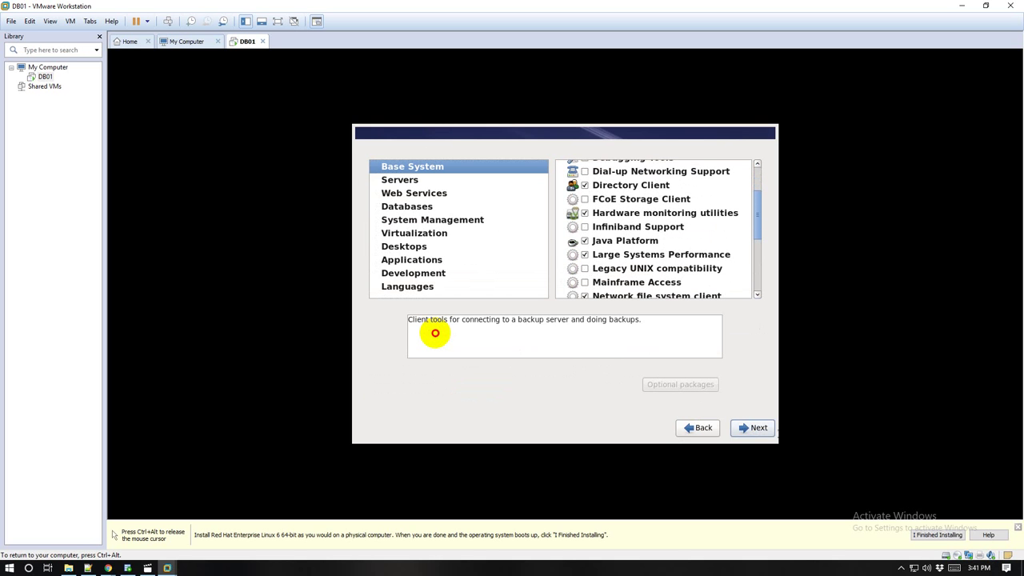
Step: Release VM input to check the host tray, then scroll through the ticked Base System groups
{"action": "key", "text": "ctrl+alt"}
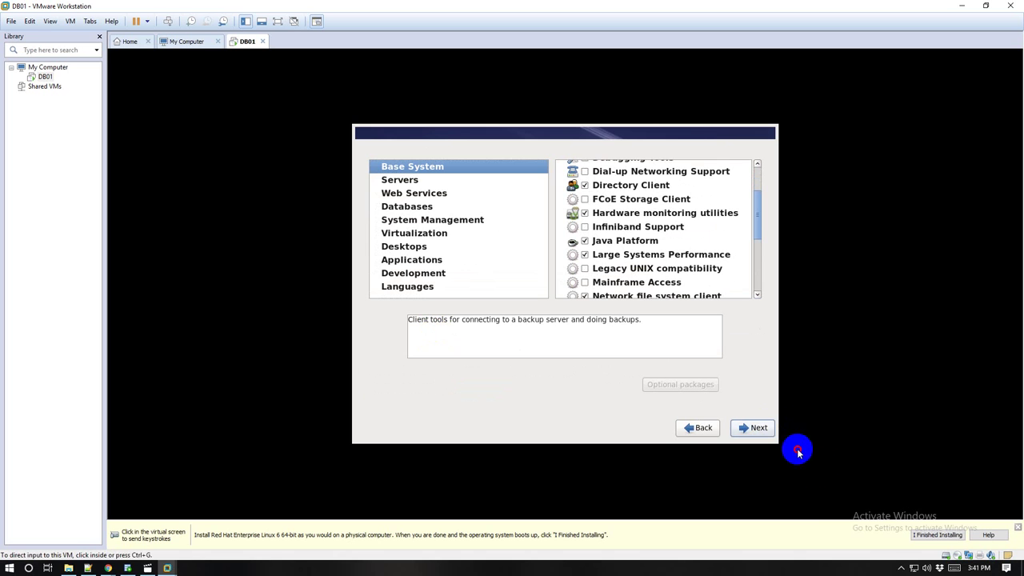
{"action": "left_click", "coordinate": [901, 568]}
{"action": "left_click", "coordinate": [912, 528]}
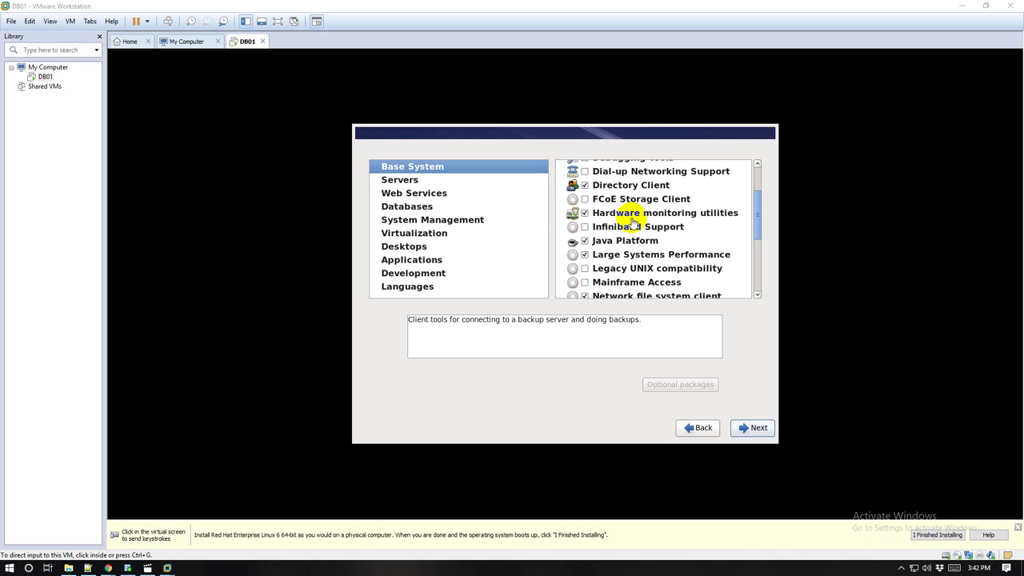
{"action": "left_click", "coordinate": [757, 214]}
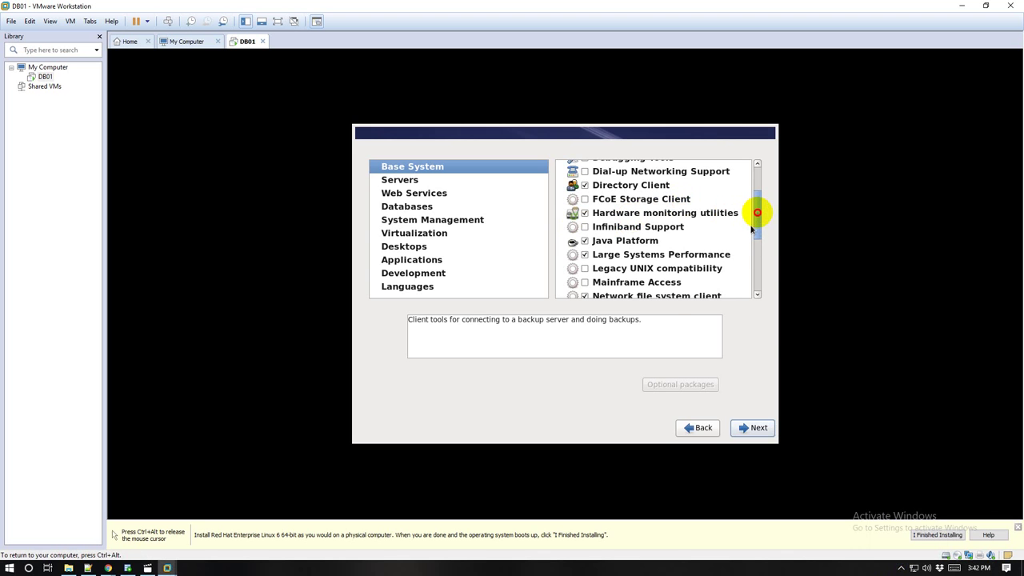
{"action": "scroll", "coordinate": [756, 232], "scroll_direction": "up", "scroll_amount": 3}
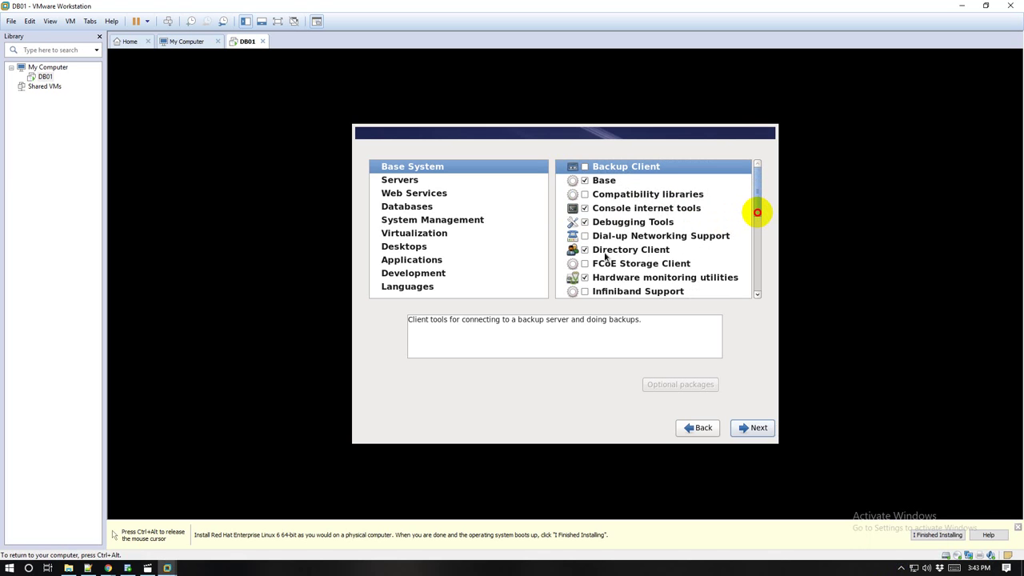
{"action": "scroll", "coordinate": [604, 276], "scroll_direction": "down", "scroll_amount": 1}
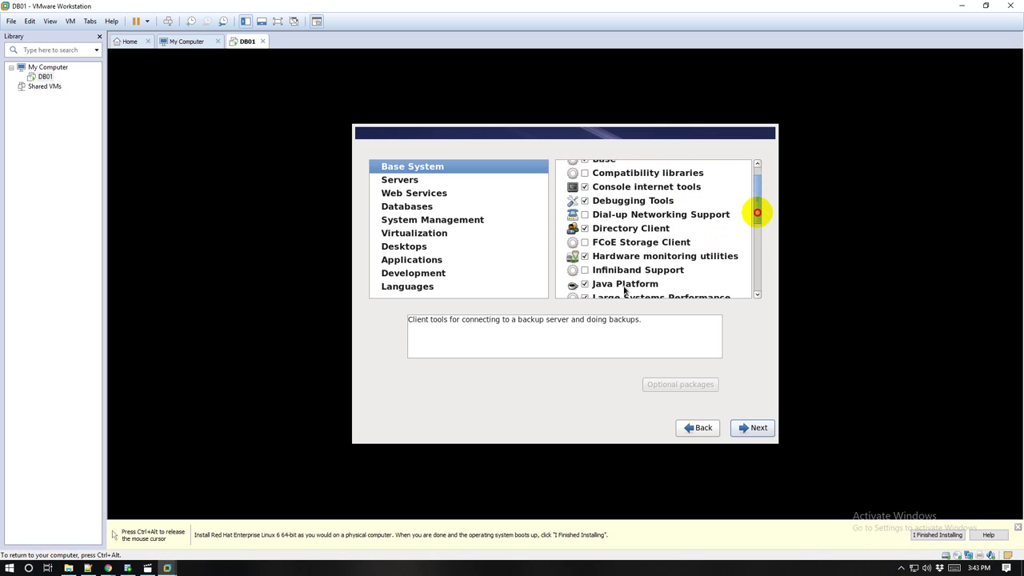
{"action": "scroll", "coordinate": [620, 290], "scroll_direction": "down", "scroll_amount": 1}
{"action": "scroll", "coordinate": [625, 291], "scroll_direction": "down", "scroll_amount": 1}
{"action": "scroll", "coordinate": [625, 291], "scroll_direction": "down", "scroll_amount": 1}
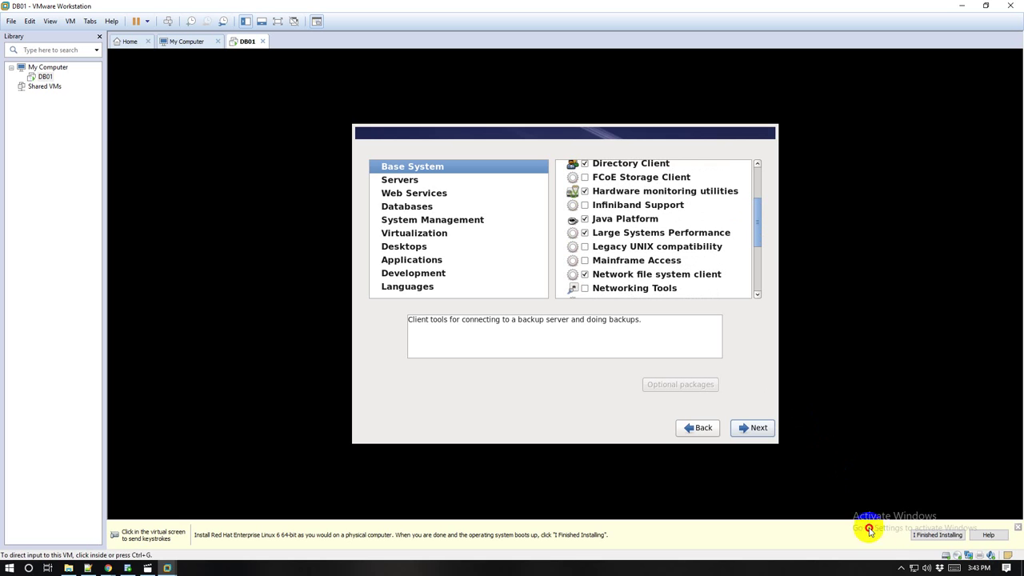
{"action": "left_click", "coordinate": [902, 568]}
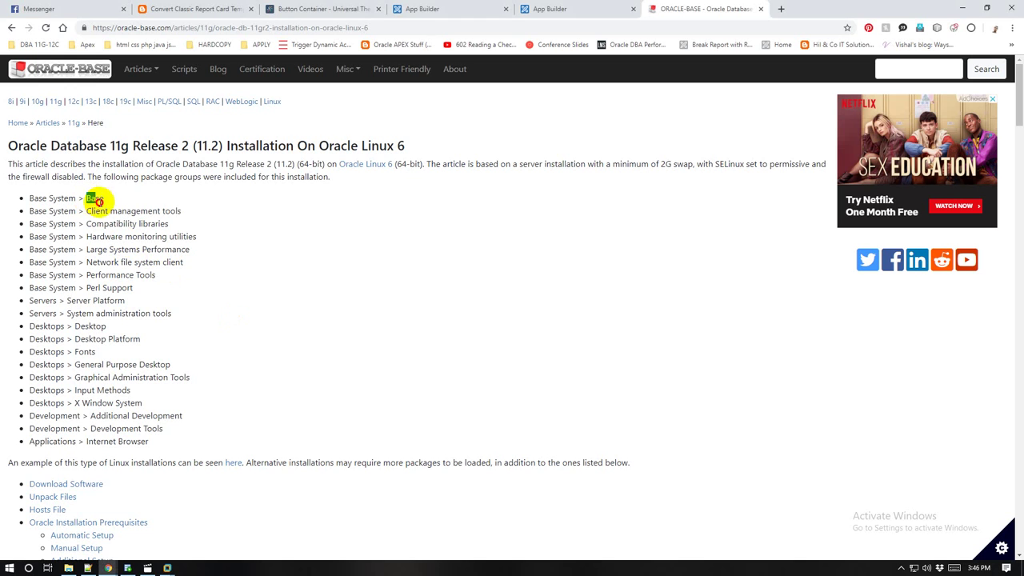
Step: Highlight Client management tools in the Oracle-Base article, then restore the DB01 window and drag it beside the list
{"action": "left_click_drag", "start_coordinate": [84, 210], "coordinate": [200, 221]}
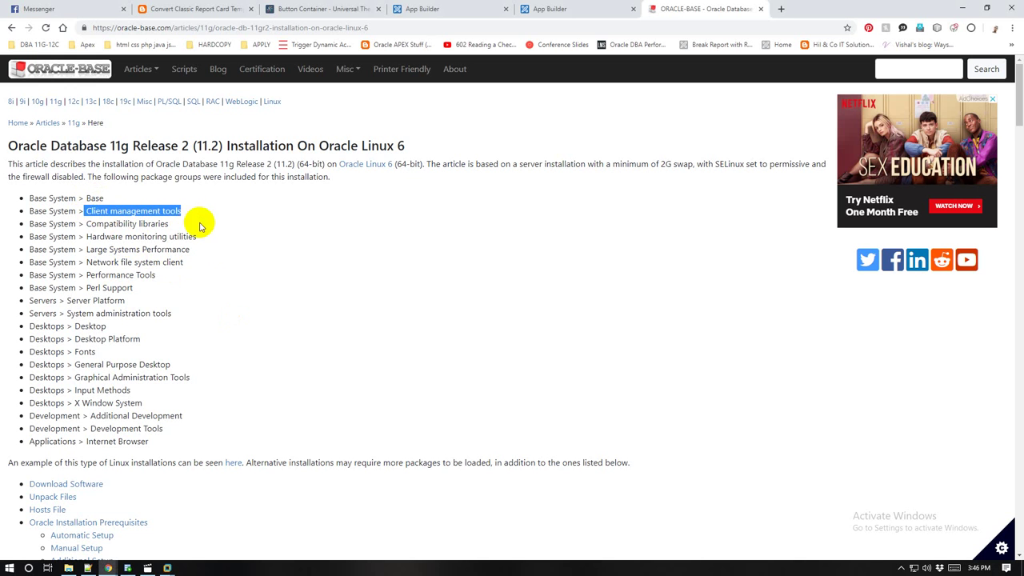
{"action": "left_click", "coordinate": [231, 284]}
{"action": "mouse_move", "coordinate": [170, 569]}
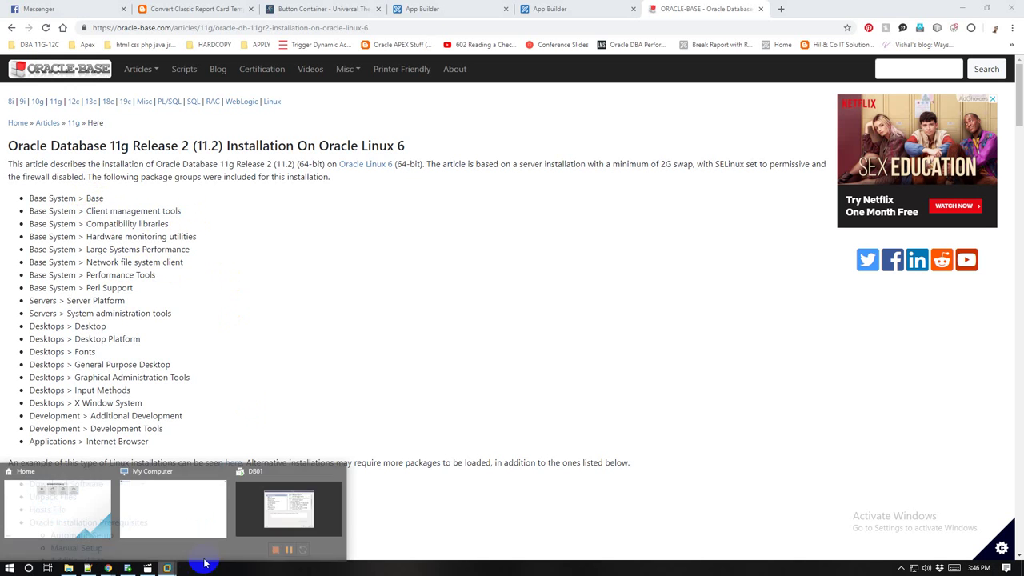
{"action": "left_click", "coordinate": [274, 538]}
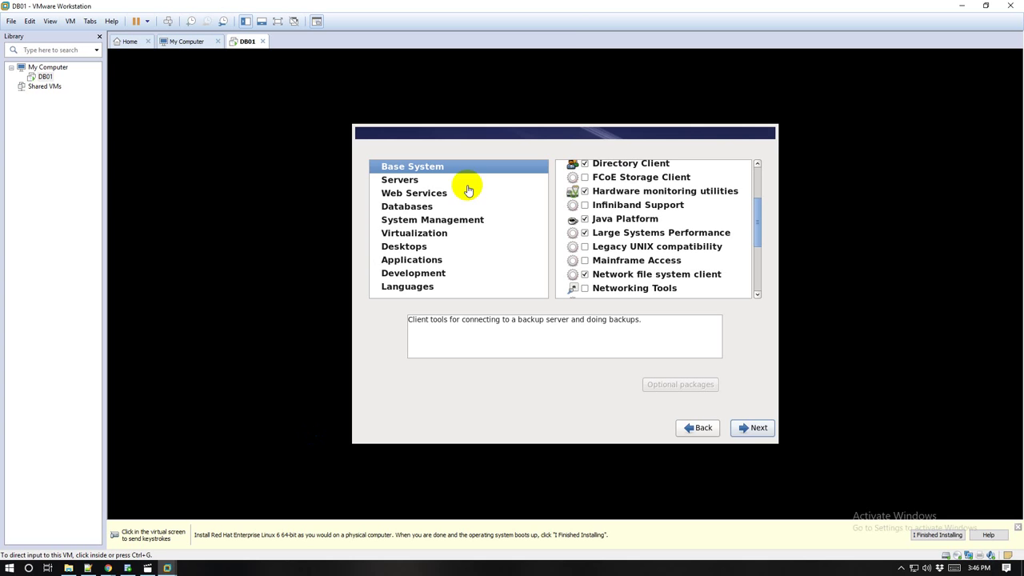
{"action": "double_click", "coordinate": [571, 7]}
{"action": "left_click_drag", "start_coordinate": [388, 14], "coordinate": [803, 105]}
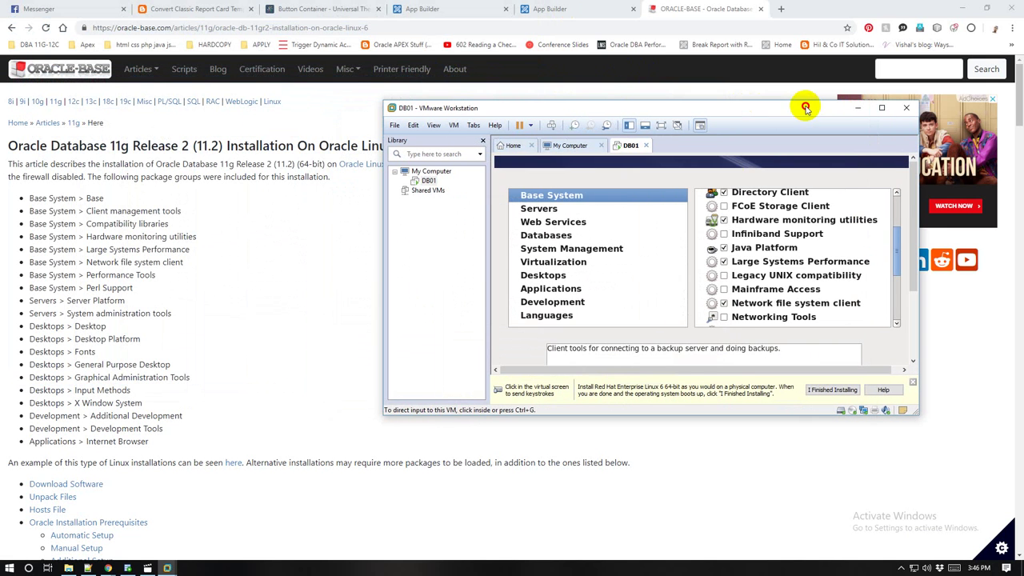
{"action": "left_click", "coordinate": [756, 163]}
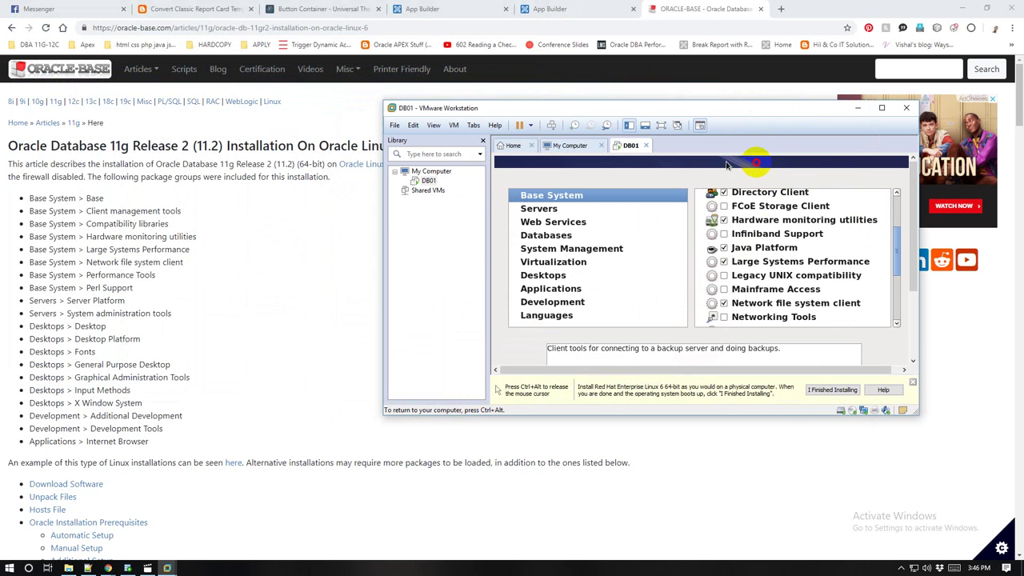
{"action": "scroll", "coordinate": [789, 305], "scroll_direction": "up", "scroll_amount": 3}
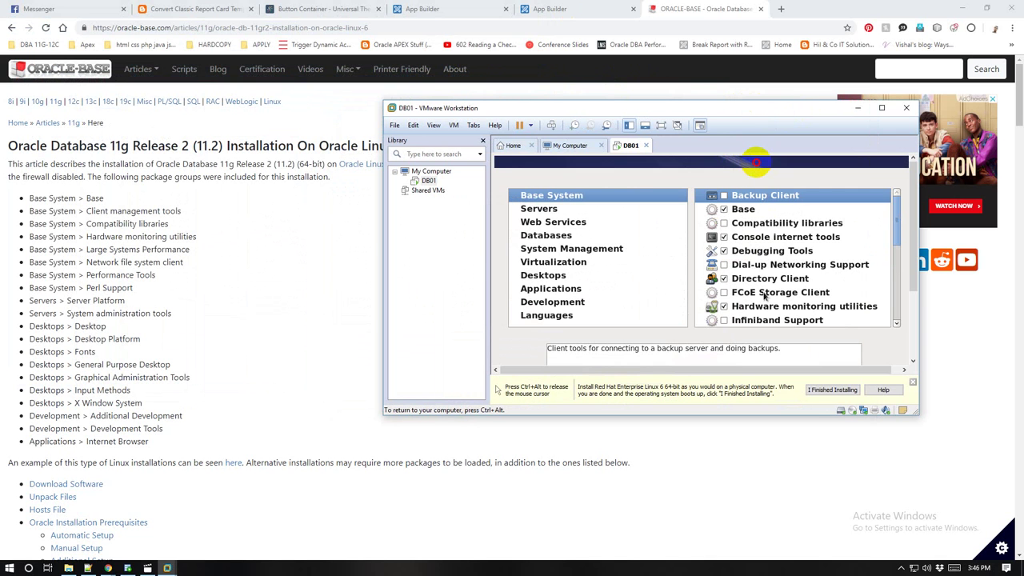
{"action": "scroll", "coordinate": [760, 306], "scroll_direction": "down", "scroll_amount": 1}
{"action": "scroll", "coordinate": [761, 307], "scroll_direction": "down", "scroll_amount": 3}
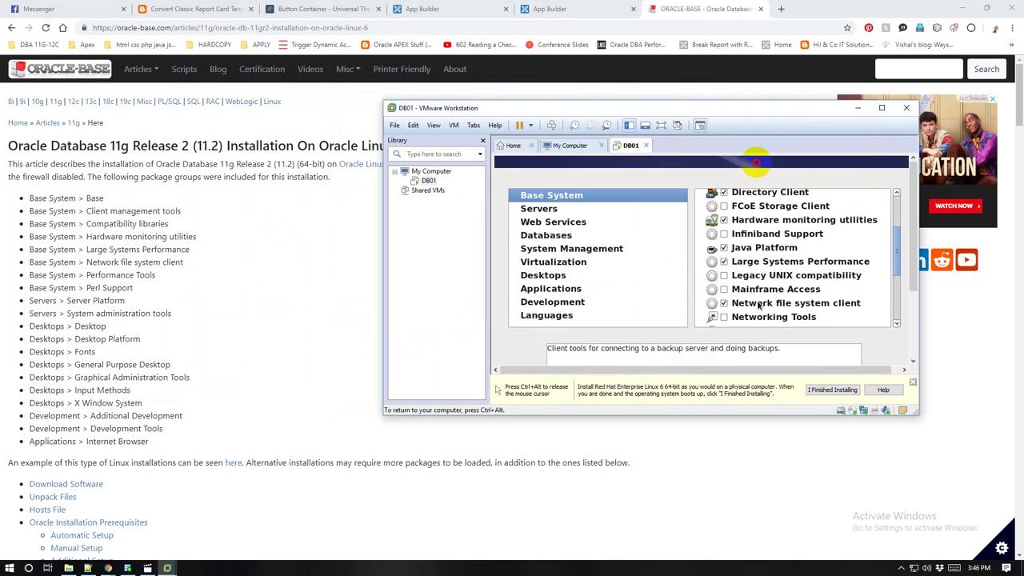
{"action": "scroll", "coordinate": [760, 307], "scroll_direction": "down", "scroll_amount": 1}
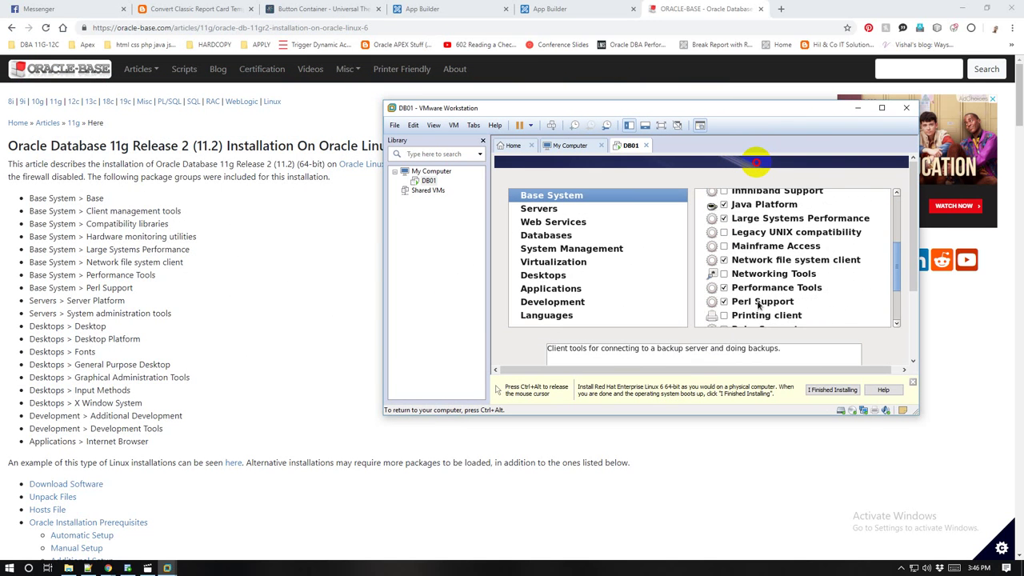
{"action": "scroll", "coordinate": [760, 307], "scroll_direction": "down", "scroll_amount": 3}
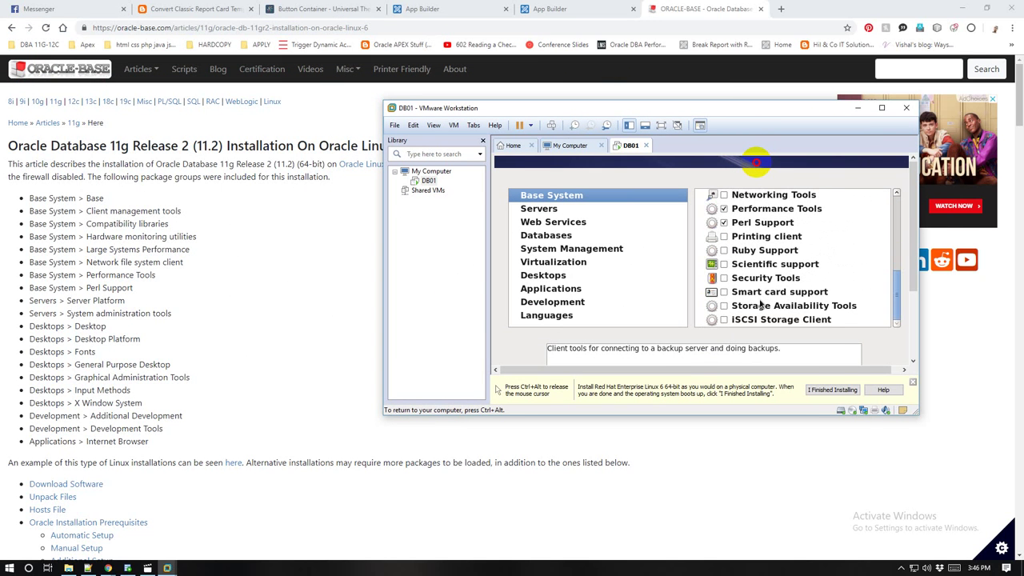
{"action": "scroll", "coordinate": [760, 306], "scroll_direction": "up", "scroll_amount": 7}
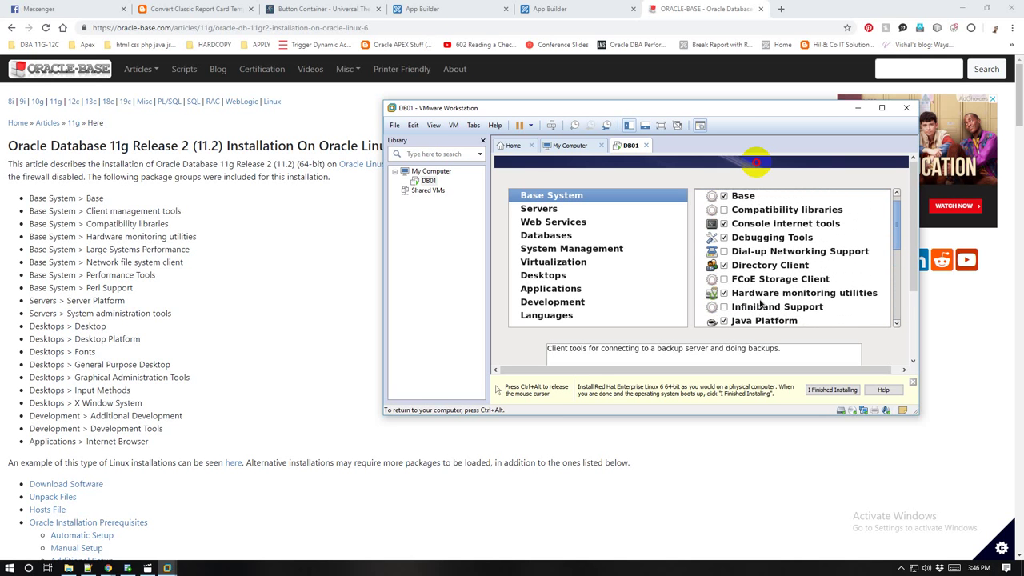
{"action": "scroll", "coordinate": [760, 307], "scroll_direction": "down", "scroll_amount": 1}
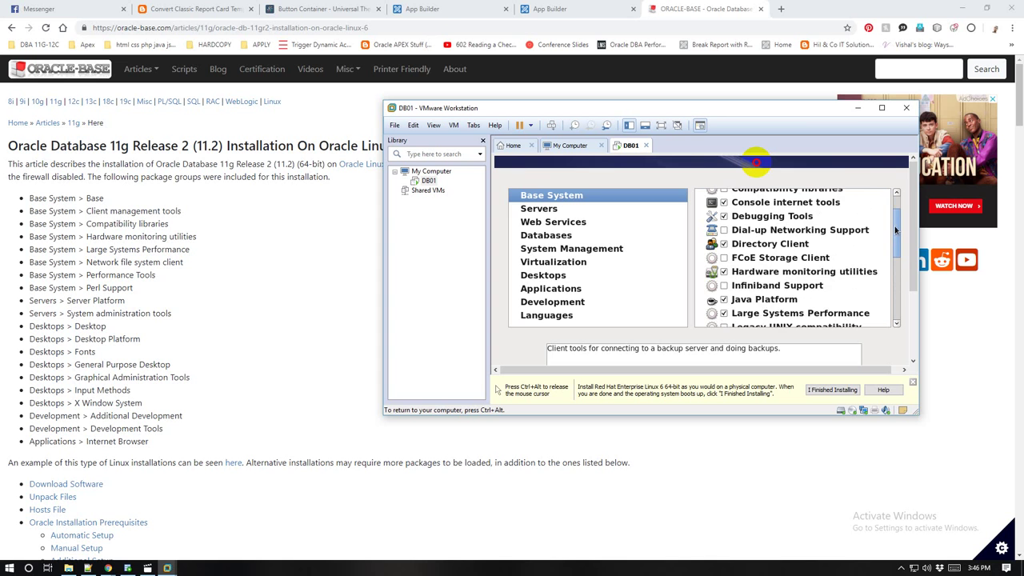
{"action": "left_click_drag", "start_coordinate": [896, 230], "coordinate": [901, 210]}
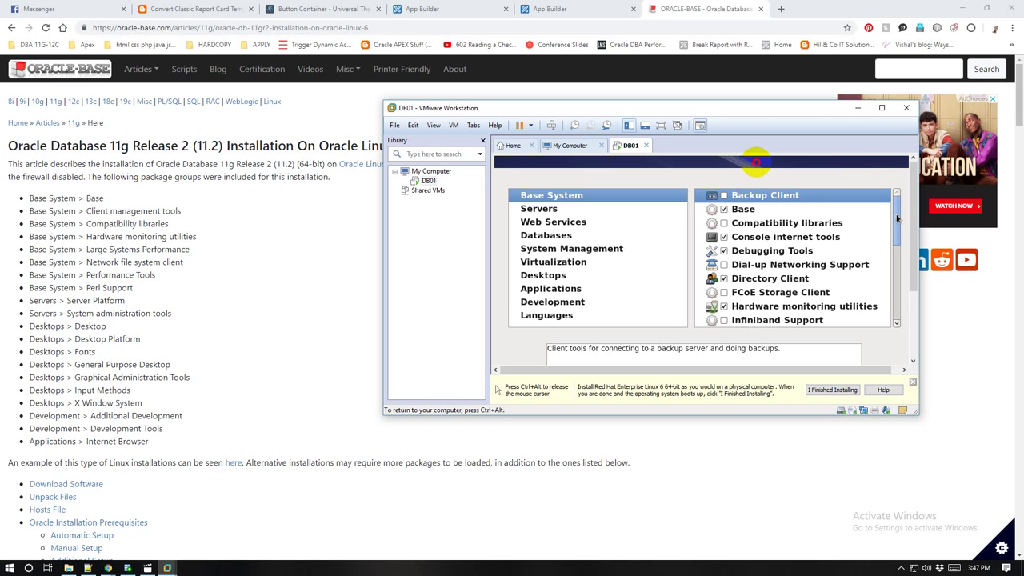
{"action": "mouse_move", "coordinate": [897, 218]}
{"action": "left_mouse_down"}
{"action": "mouse_move", "coordinate": [893, 236]}
{"action": "mouse_move", "coordinate": [893, 221]}
{"action": "left_mouse_up"}
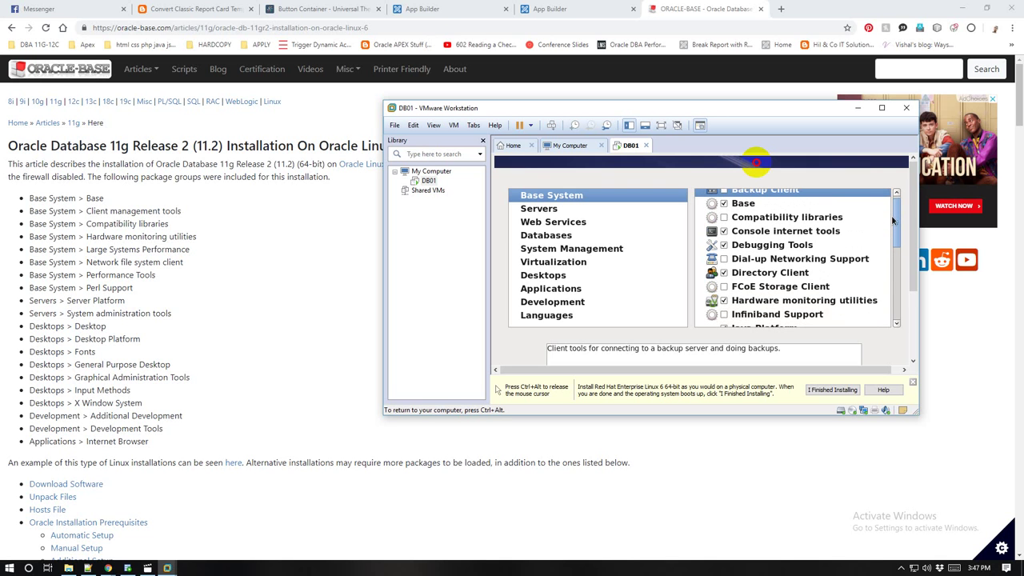
{"action": "mouse_move", "coordinate": [893, 221]}
{"action": "left_mouse_down"}
{"action": "mouse_move", "coordinate": [882, 269]}
{"action": "mouse_move", "coordinate": [884, 213]}
{"action": "left_mouse_up"}
Step: Tick Compatibility libraries, then scroll the Base System list and tick Backup Client
{"action": "left_click", "coordinate": [818, 230]}
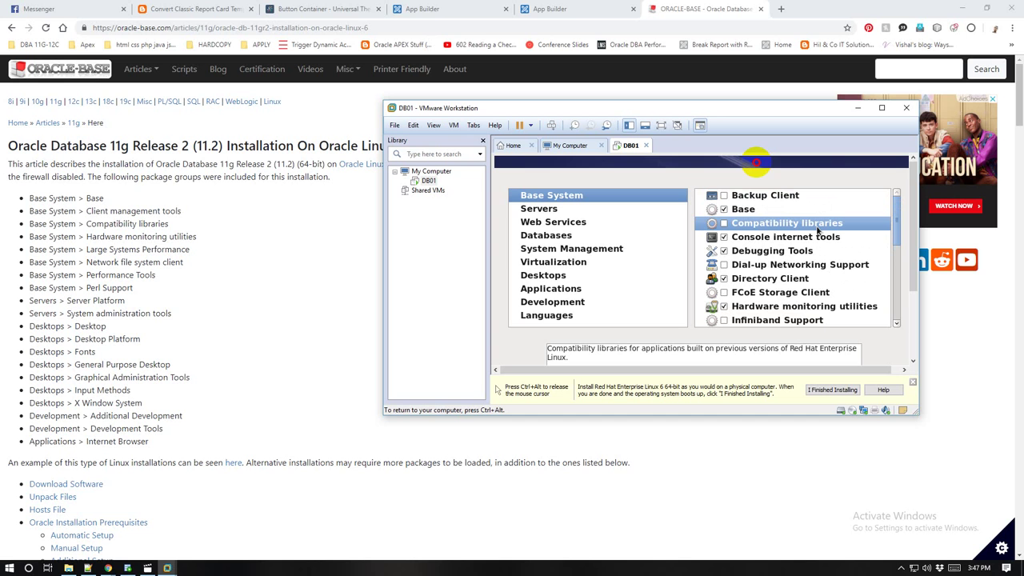
{"action": "left_click", "coordinate": [724, 224]}
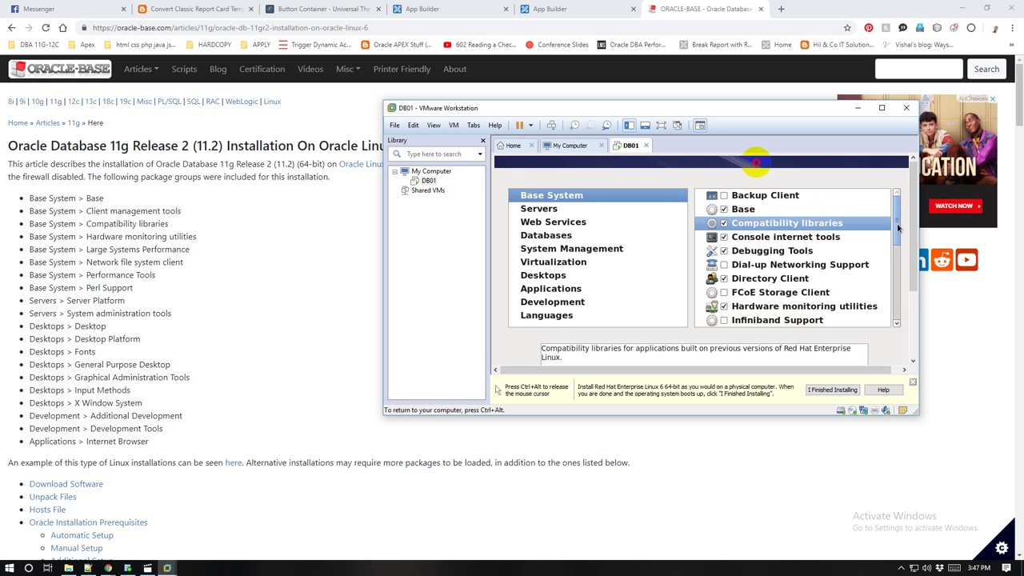
{"action": "left_click_drag", "start_coordinate": [898, 228], "coordinate": [897, 251]}
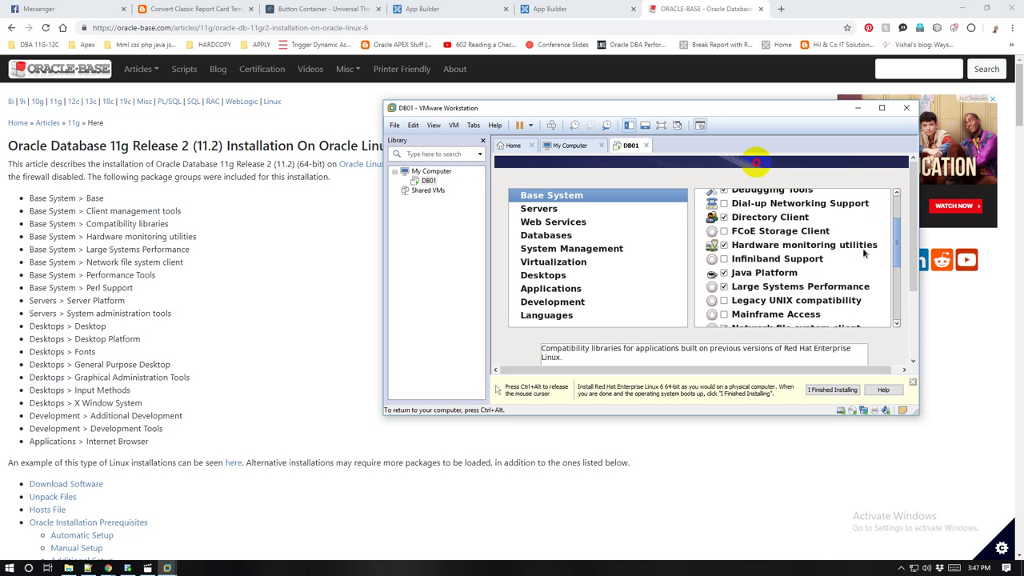
{"action": "left_click_drag", "start_coordinate": [897, 240], "coordinate": [898, 262]}
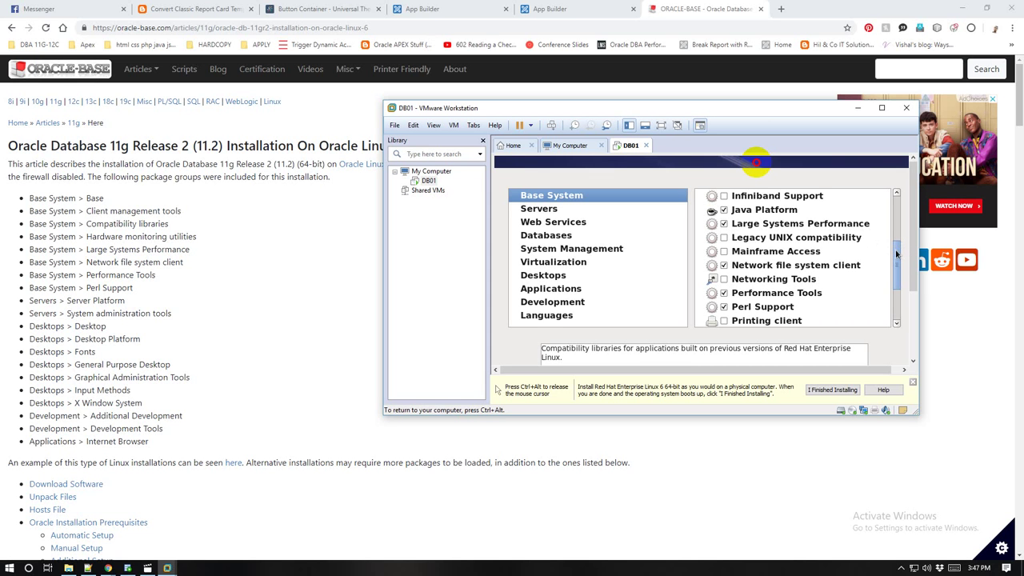
{"action": "left_click_drag", "start_coordinate": [896, 254], "coordinate": [896, 256]}
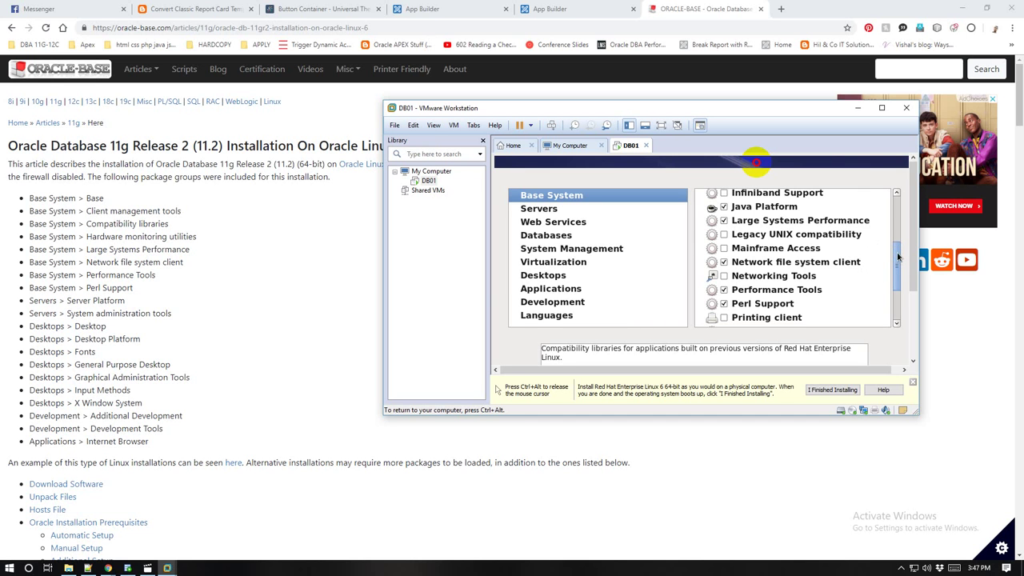
{"action": "left_click_drag", "start_coordinate": [898, 256], "coordinate": [899, 266]}
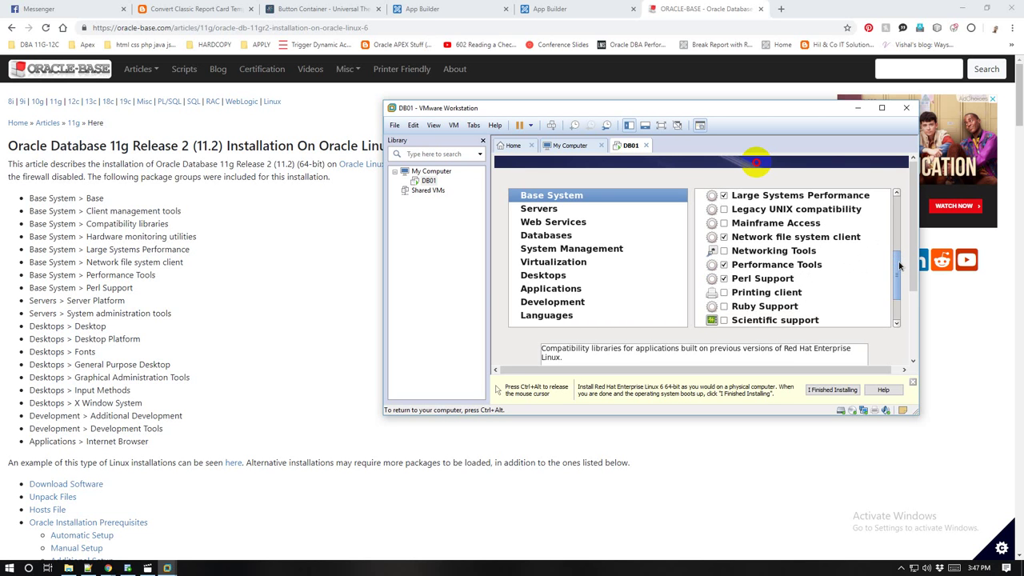
{"action": "left_click_drag", "start_coordinate": [899, 266], "coordinate": [898, 274]}
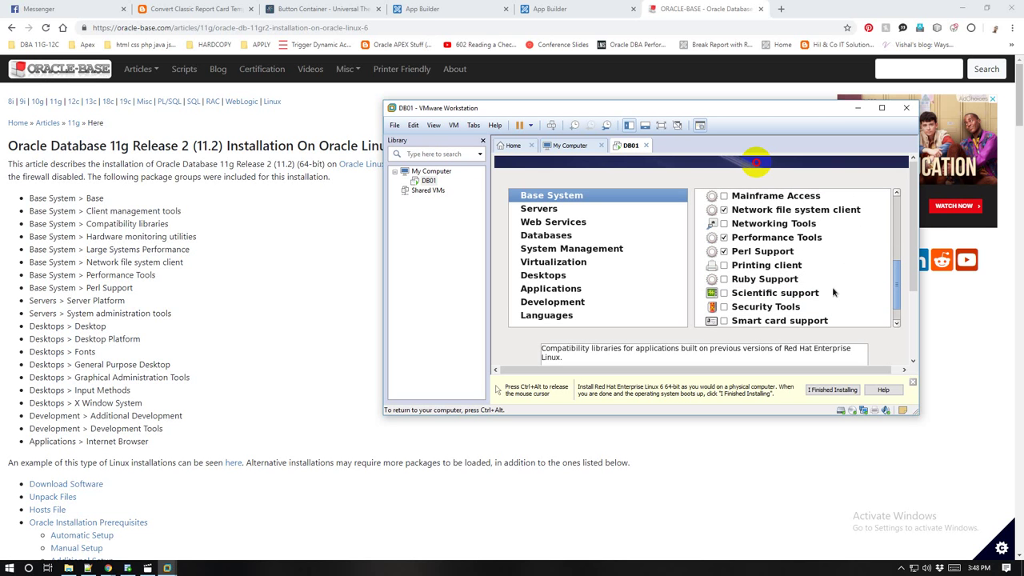
{"action": "left_click_drag", "start_coordinate": [897, 280], "coordinate": [897, 294]}
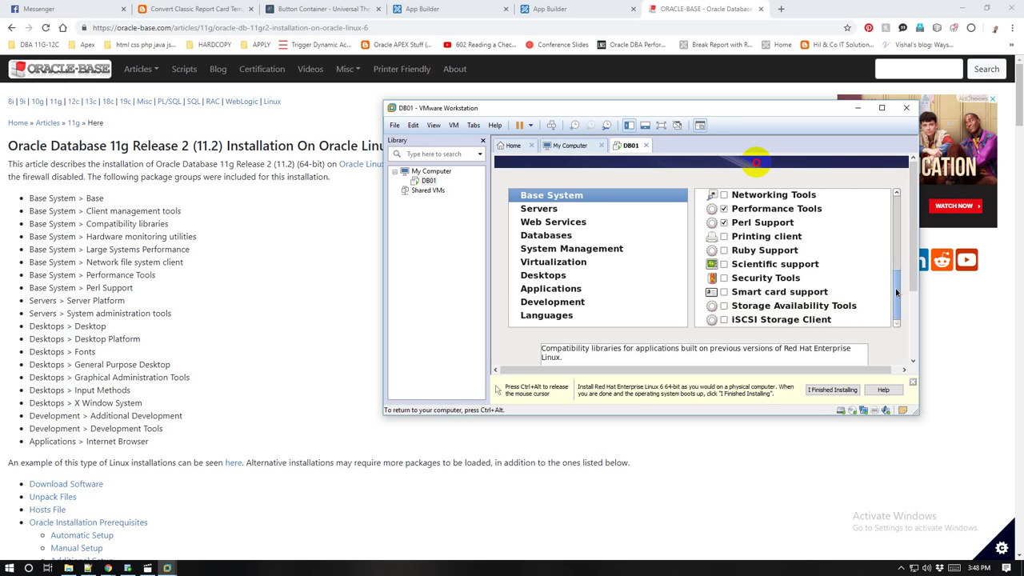
{"action": "left_click_drag", "start_coordinate": [897, 293], "coordinate": [896, 283]}
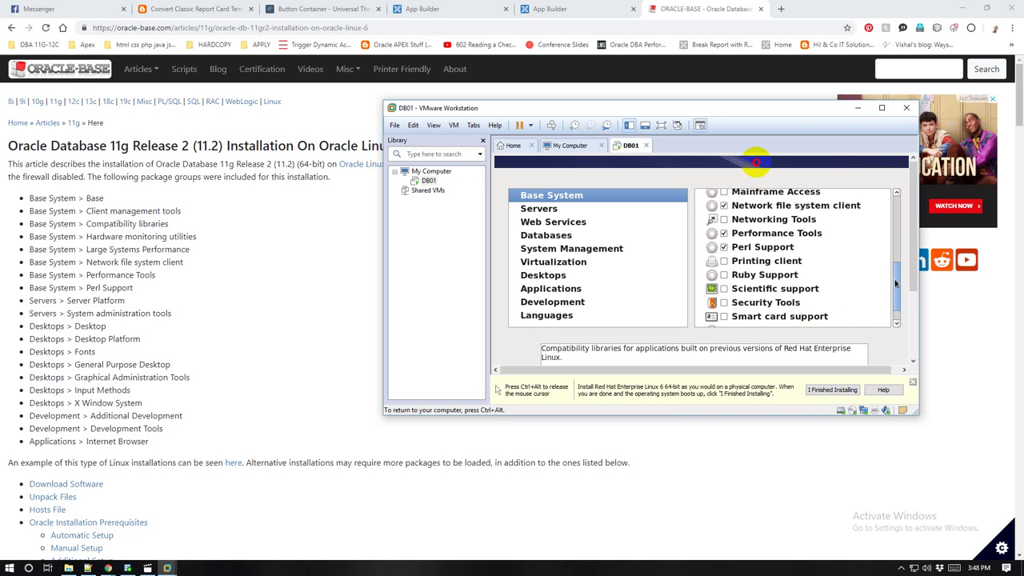
{"action": "left_click_drag", "start_coordinate": [896, 284], "coordinate": [903, 176]}
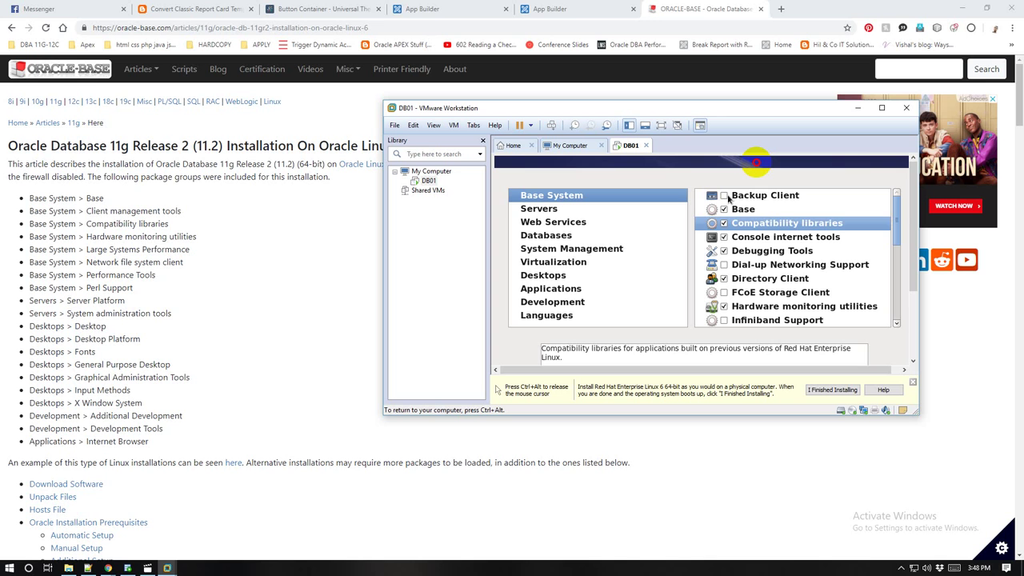
{"action": "left_click", "coordinate": [725, 196]}
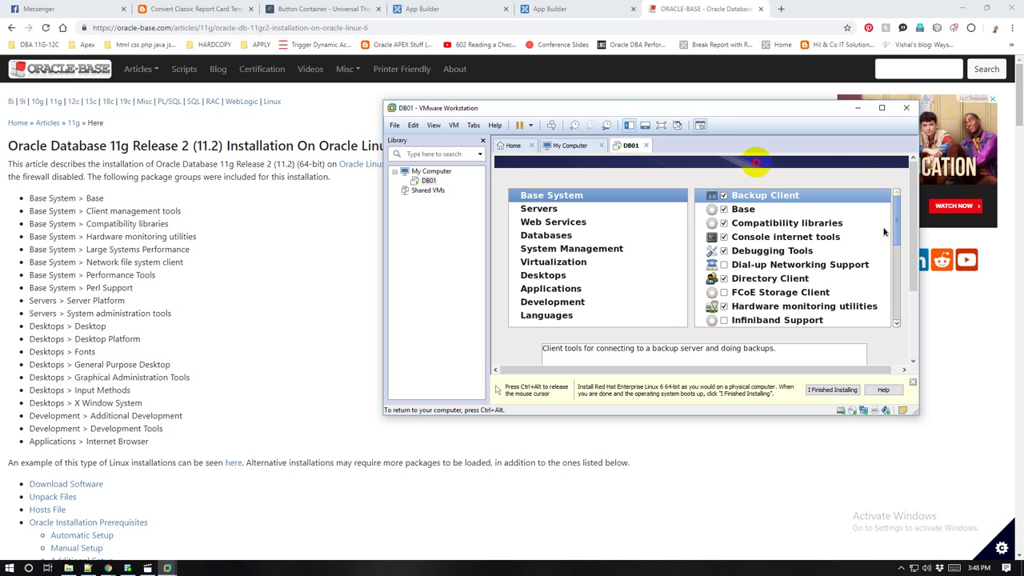
{"action": "left_click_drag", "start_coordinate": [896, 212], "coordinate": [881, 281]}
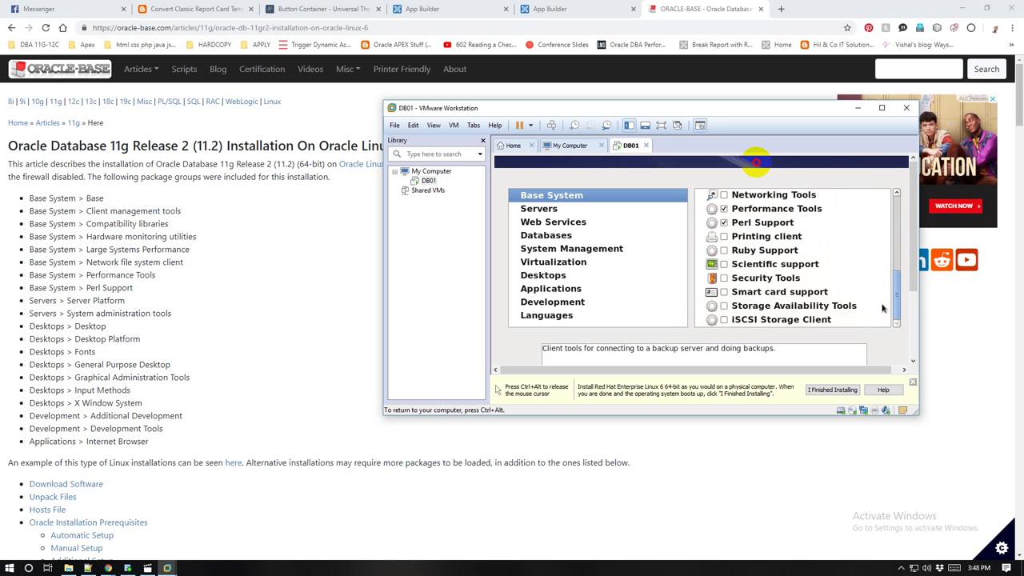
Step: Tick System administration tools under Servers, look through Web Services, then show the Desktops groups
{"action": "left_click", "coordinate": [528, 211]}
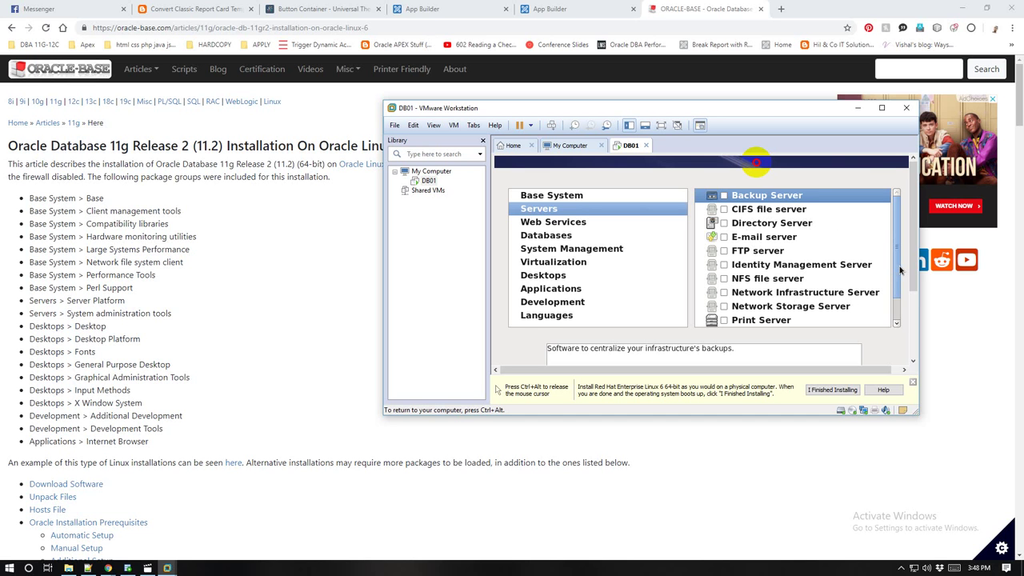
{"action": "scroll", "coordinate": [900, 270], "scroll_direction": "down", "scroll_amount": 2}
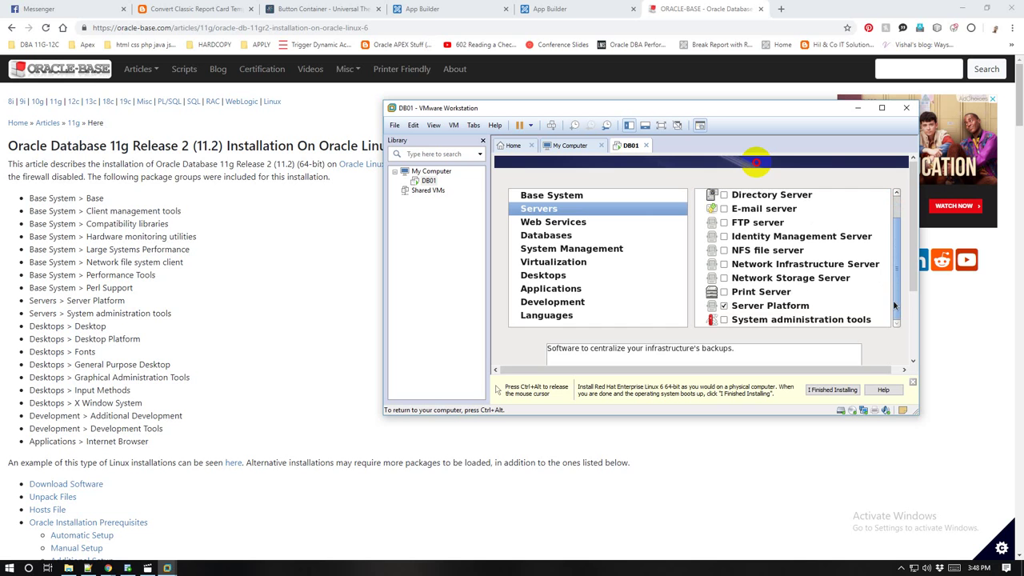
{"action": "left_click", "coordinate": [724, 319]}
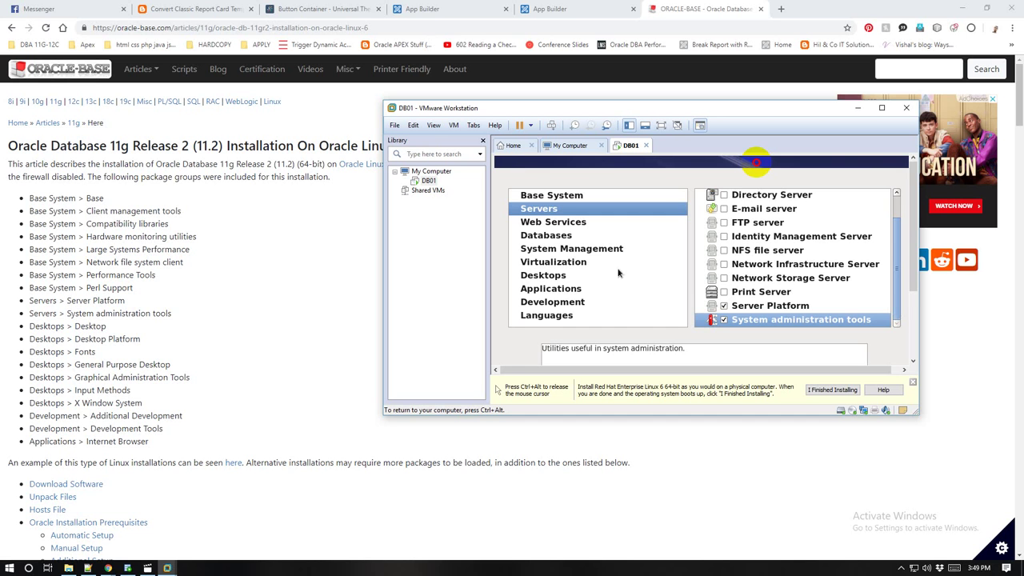
{"action": "left_click", "coordinate": [567, 224]}
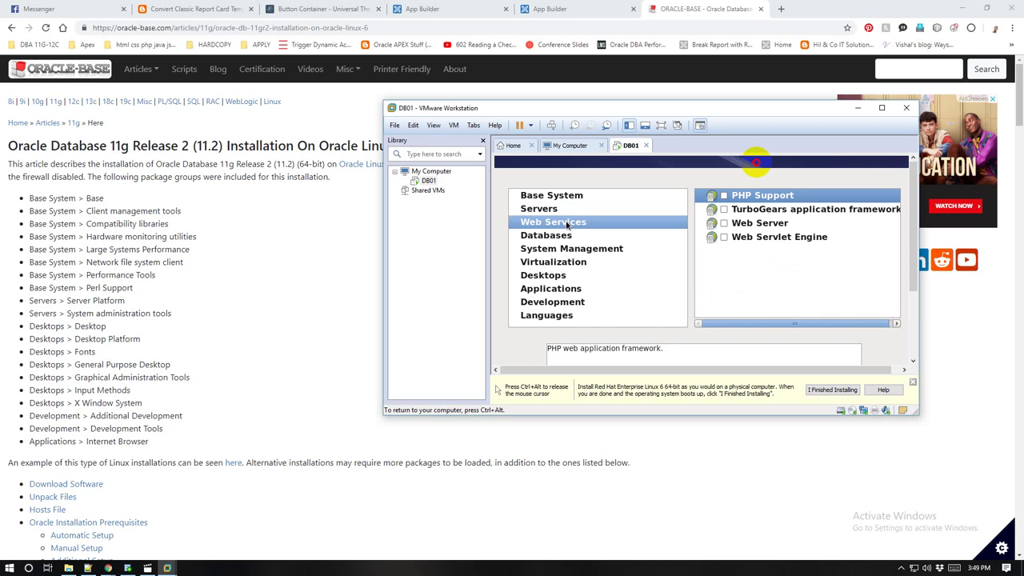
{"action": "left_click", "coordinate": [561, 211]}
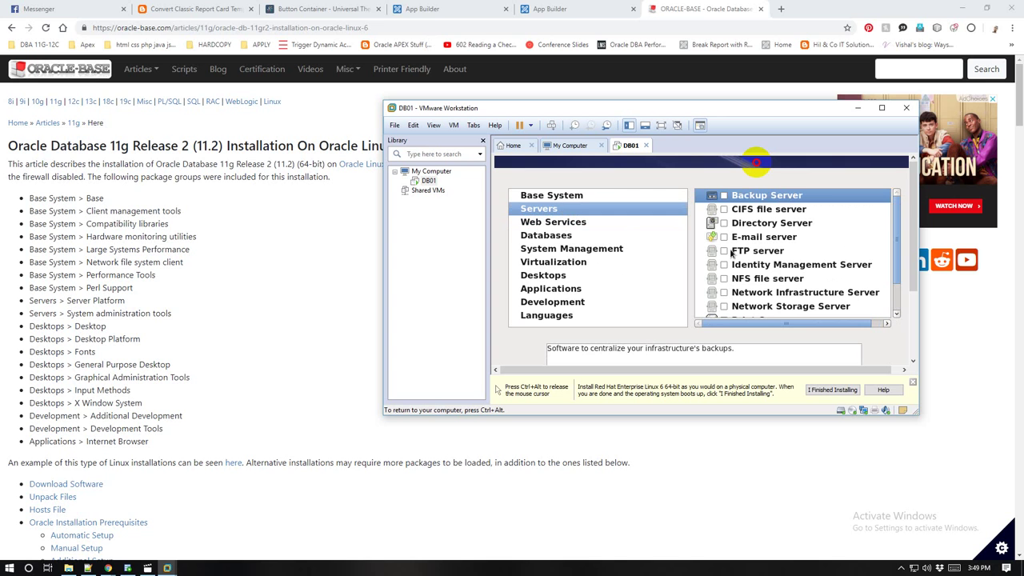
{"action": "scroll", "coordinate": [804, 232], "scroll_direction": "down", "scroll_amount": 3}
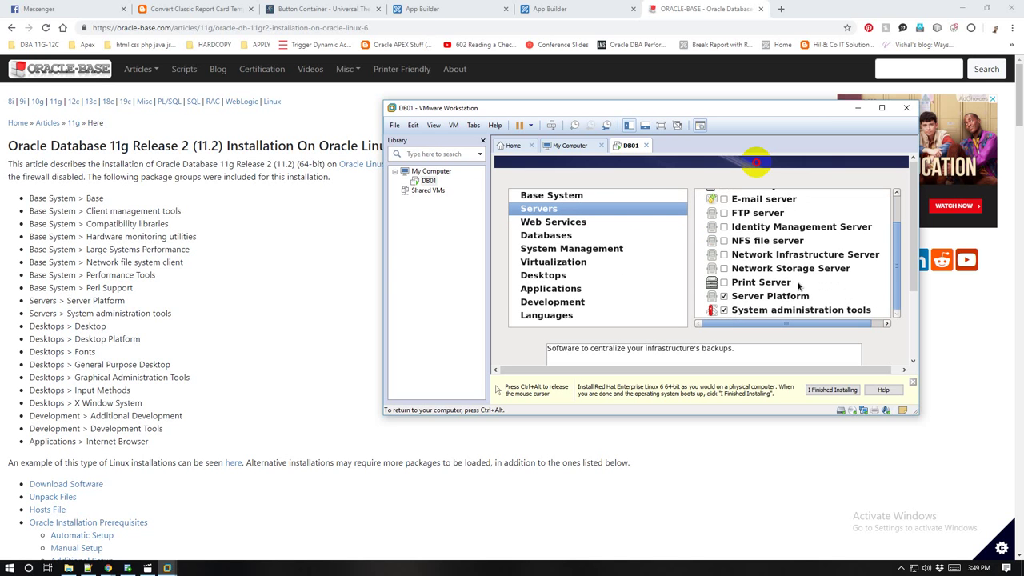
{"action": "scroll", "coordinate": [796, 294], "scroll_direction": "up", "scroll_amount": 3}
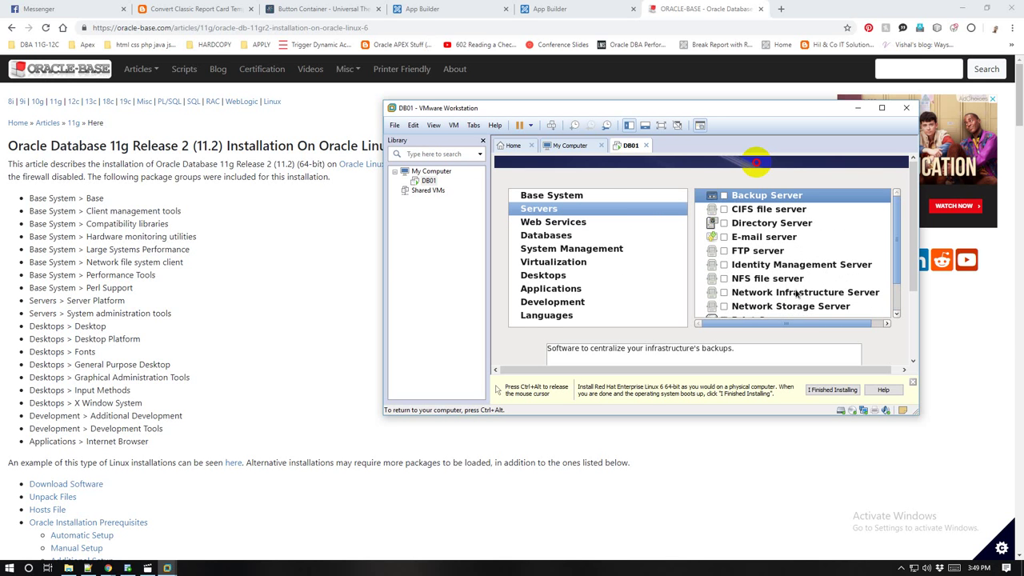
{"action": "scroll", "coordinate": [797, 293], "scroll_direction": "down", "scroll_amount": 3}
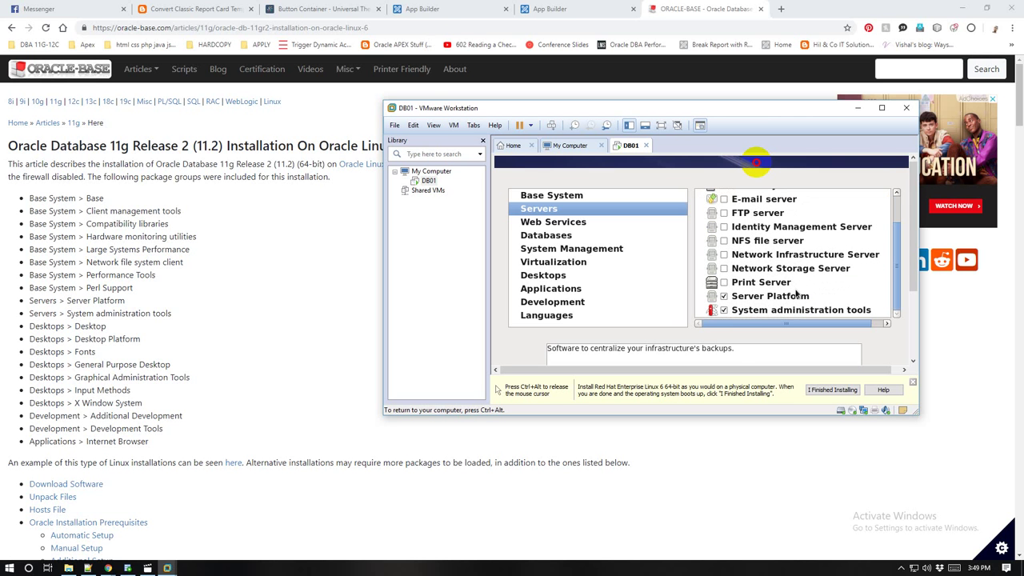
{"action": "left_click", "coordinate": [537, 225]}
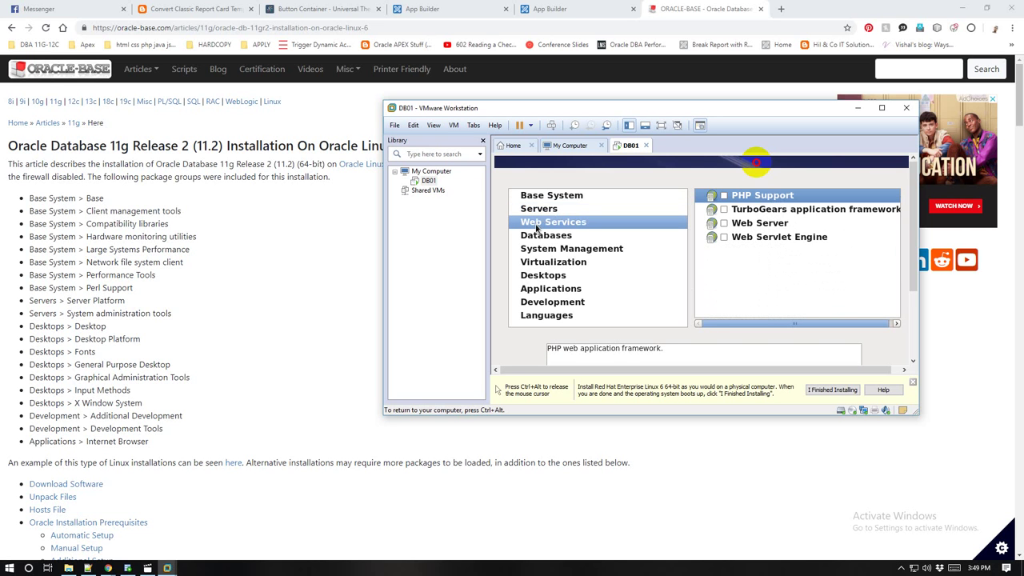
{"action": "left_click", "coordinate": [553, 279]}
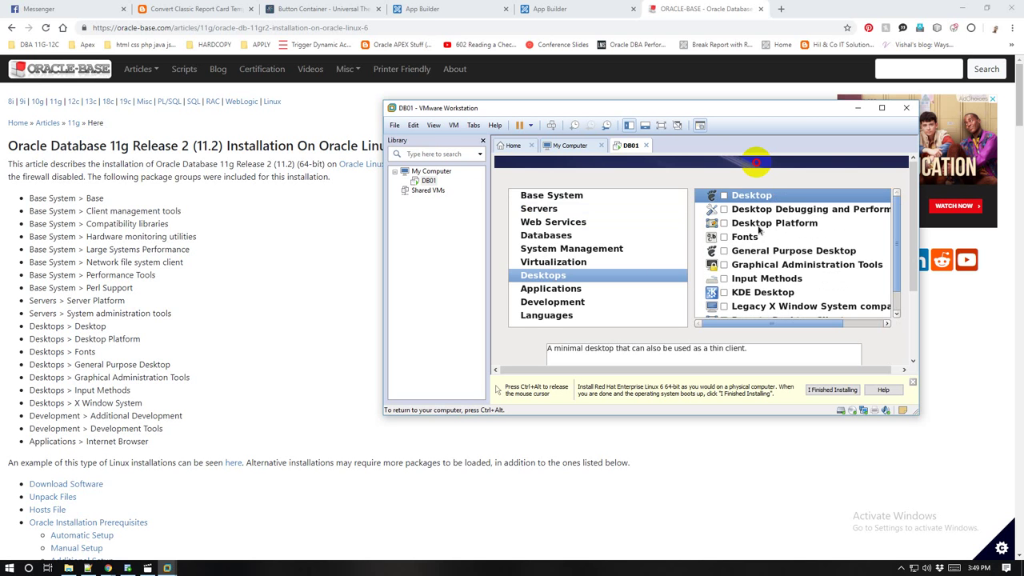
Step: Tick Desktop, Desktop Platform, Fonts, General Purpose Desktop, Graphical Administration Tools, Input Methods and X Window System
{"action": "left_click", "coordinate": [725, 196]}
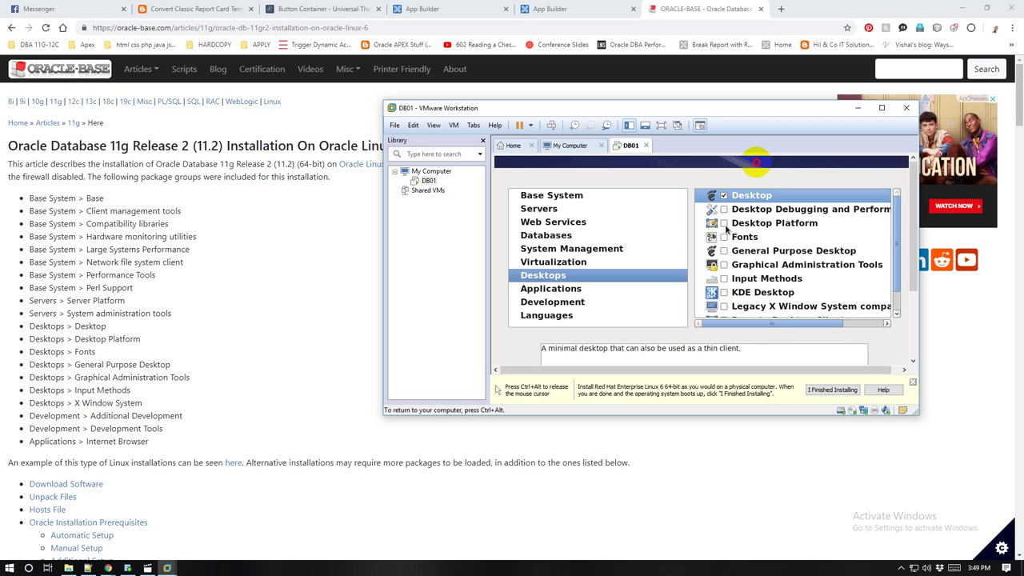
{"action": "left_click", "coordinate": [725, 224]}
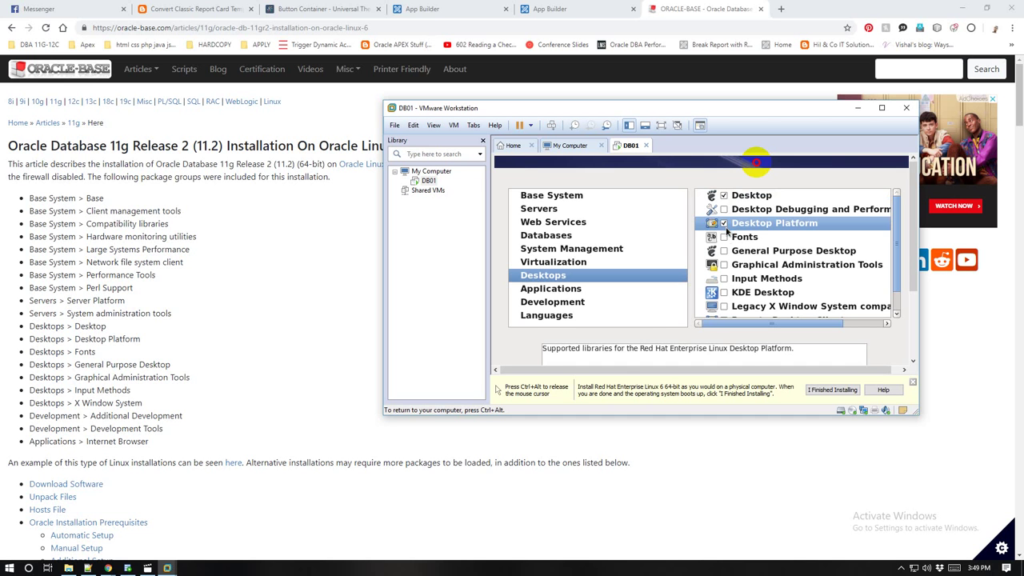
{"action": "left_click", "coordinate": [725, 237]}
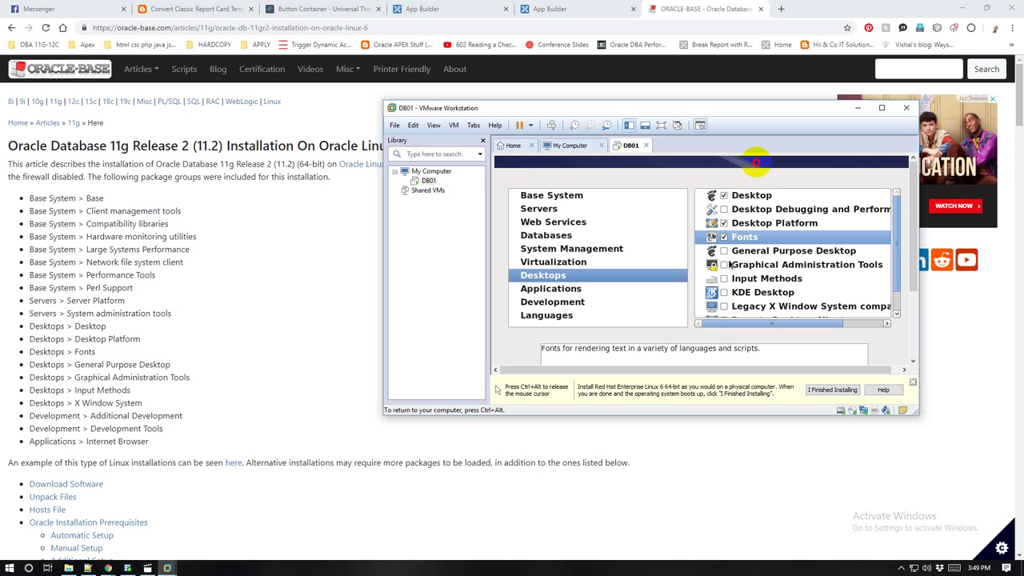
{"action": "left_click", "coordinate": [725, 251]}
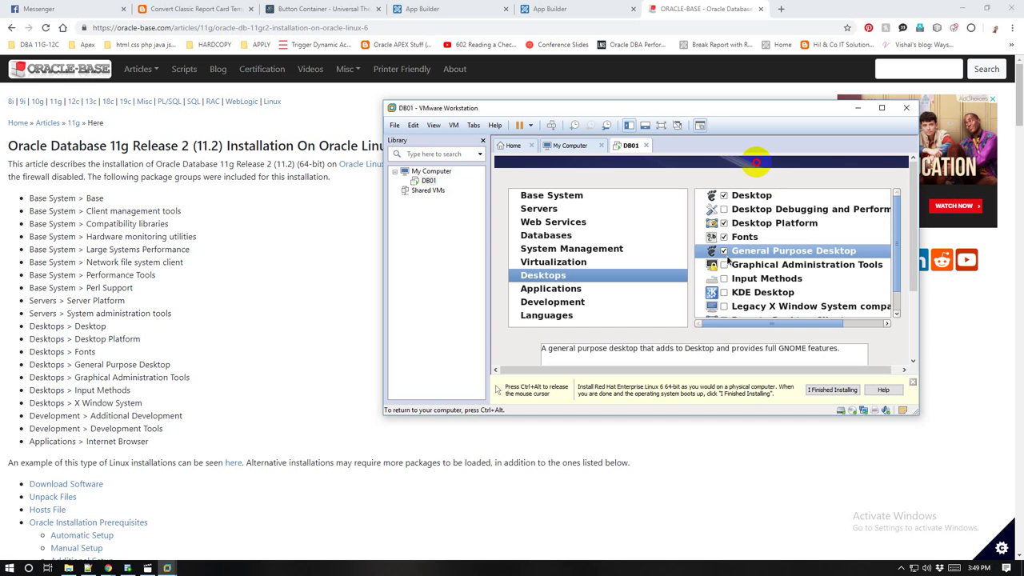
{"action": "left_click", "coordinate": [724, 269]}
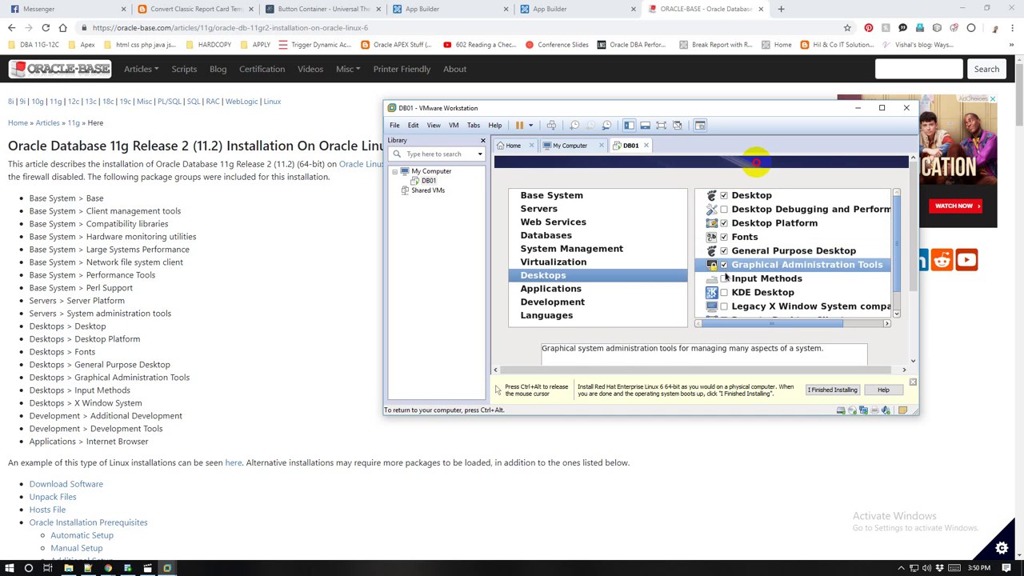
{"action": "left_click", "coordinate": [725, 280]}
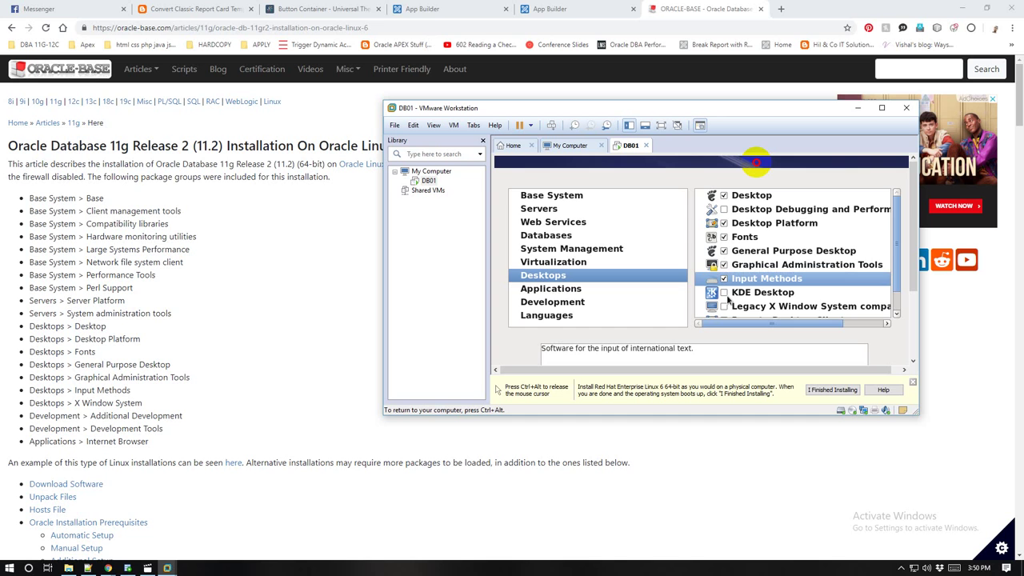
{"action": "scroll", "coordinate": [726, 299], "scroll_direction": "down", "scroll_amount": 2}
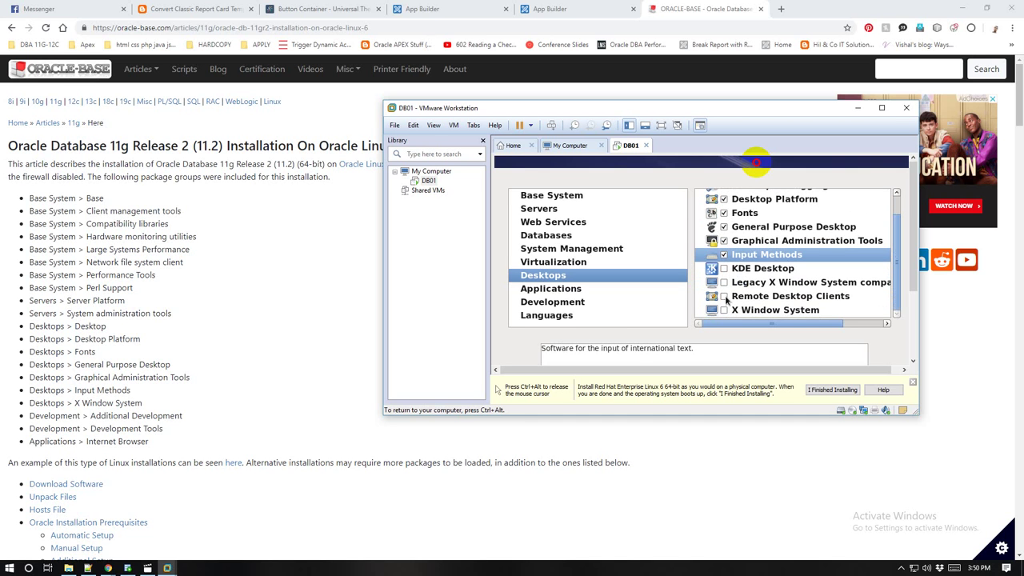
{"action": "left_click", "coordinate": [724, 311]}
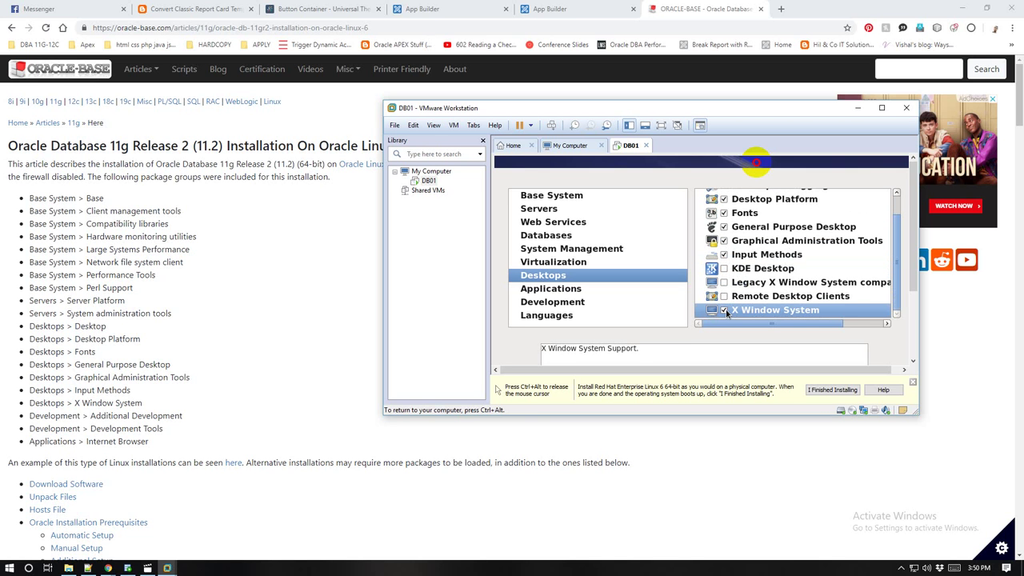
{"action": "scroll", "coordinate": [728, 302], "scroll_direction": "up", "scroll_amount": 2}
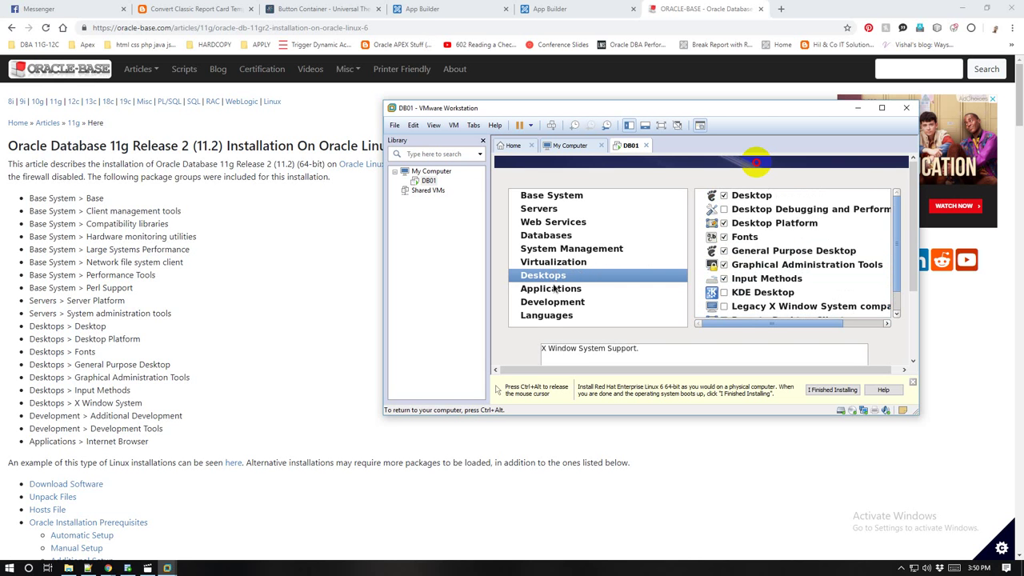
{"action": "left_click", "coordinate": [557, 291]}
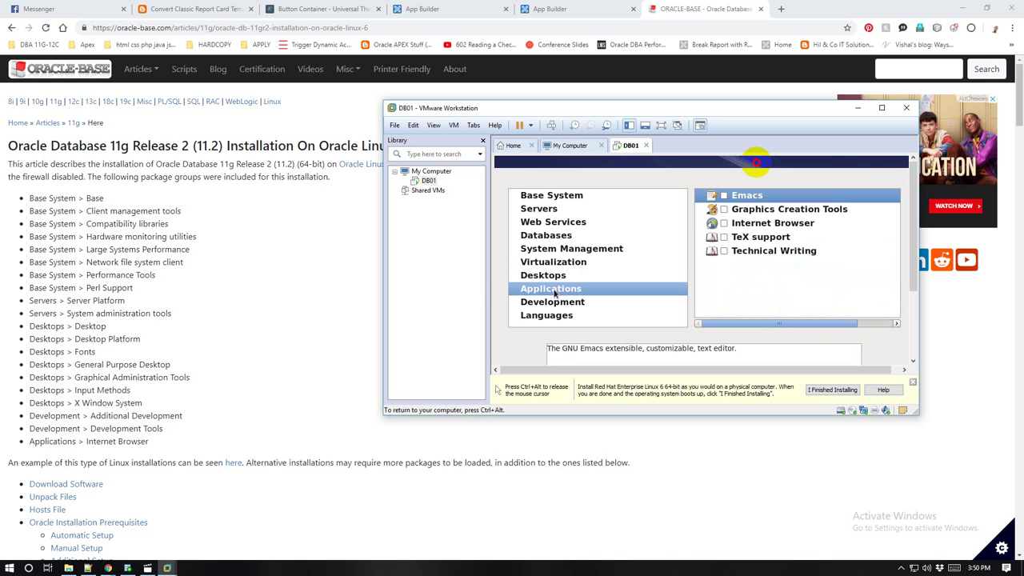
Step: Tick Development tools in the Development category
{"action": "left_click", "coordinate": [575, 307]}
{"action": "left_click", "coordinate": [567, 293]}
{"action": "left_click", "coordinate": [572, 302]}
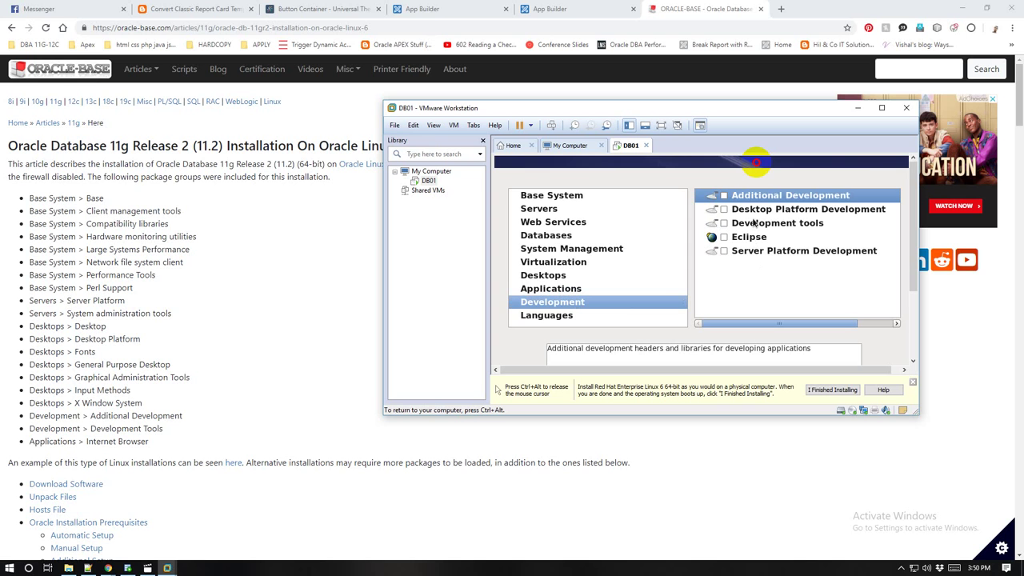
{"action": "left_click", "coordinate": [724, 224]}
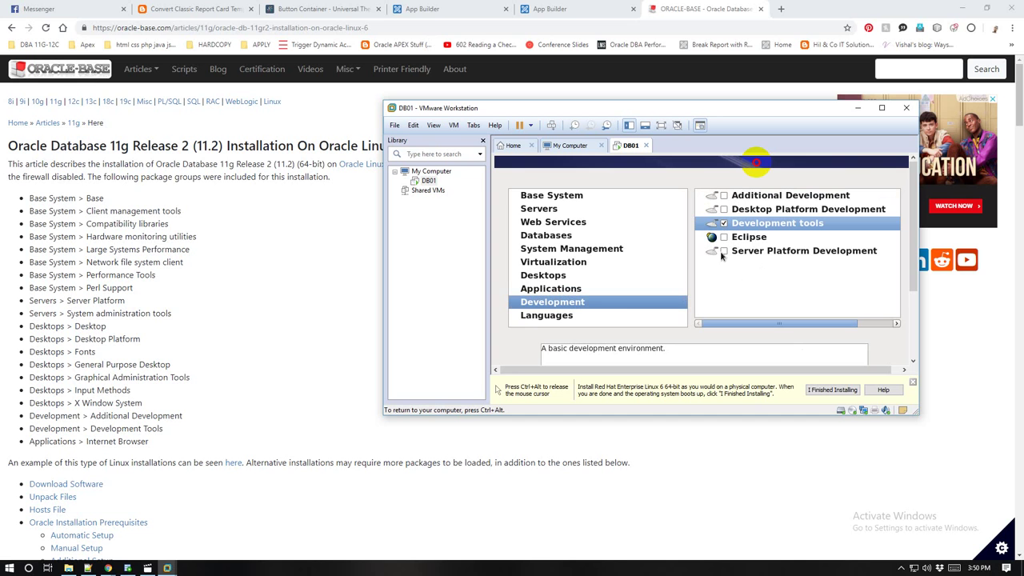
Step: Tick Internet Browser under Applications, then Desktop Platform Development and Server Platform Development under Development
{"action": "left_click", "coordinate": [536, 316]}
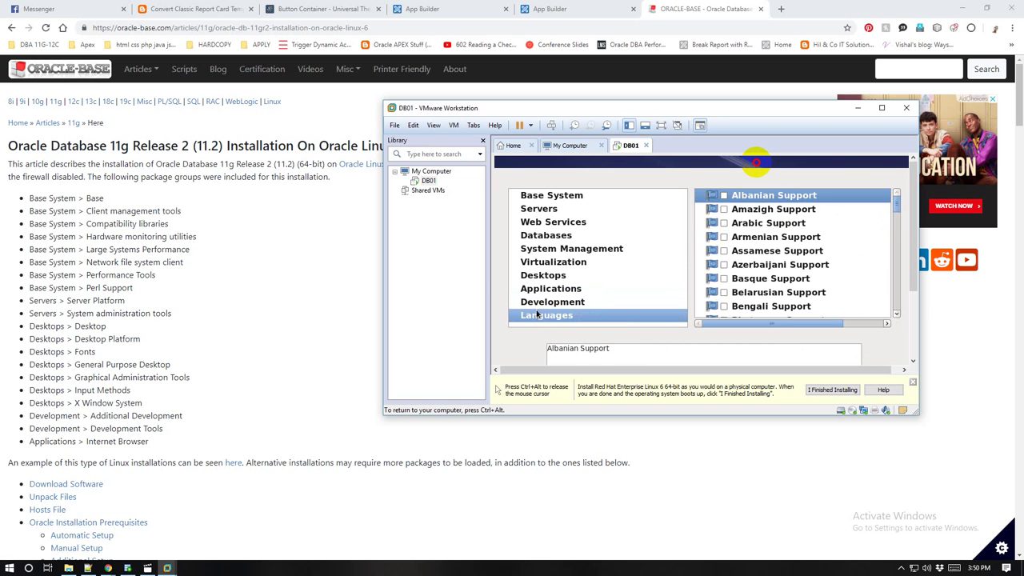
{"action": "left_click", "coordinate": [544, 290]}
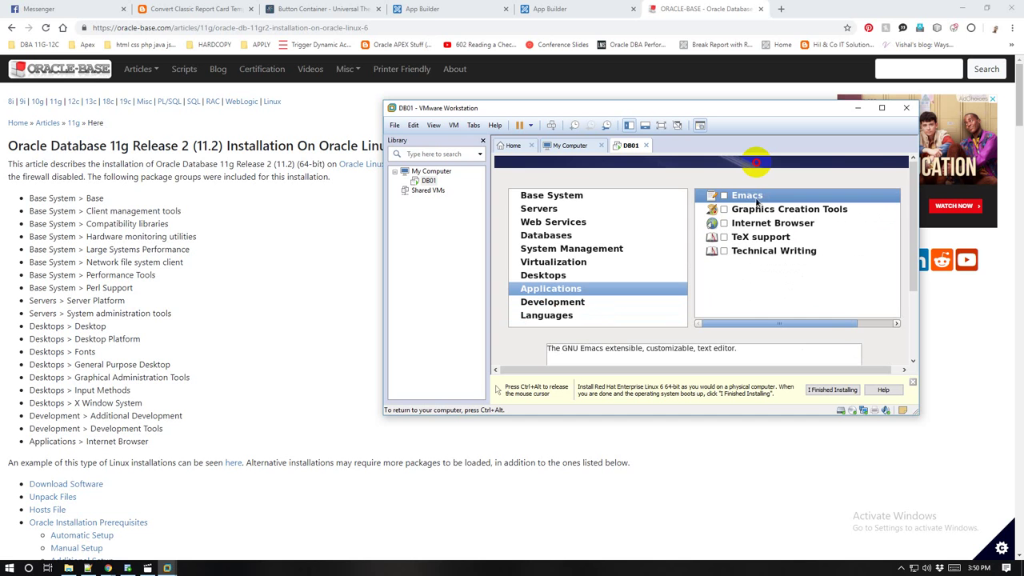
{"action": "left_click", "coordinate": [724, 224]}
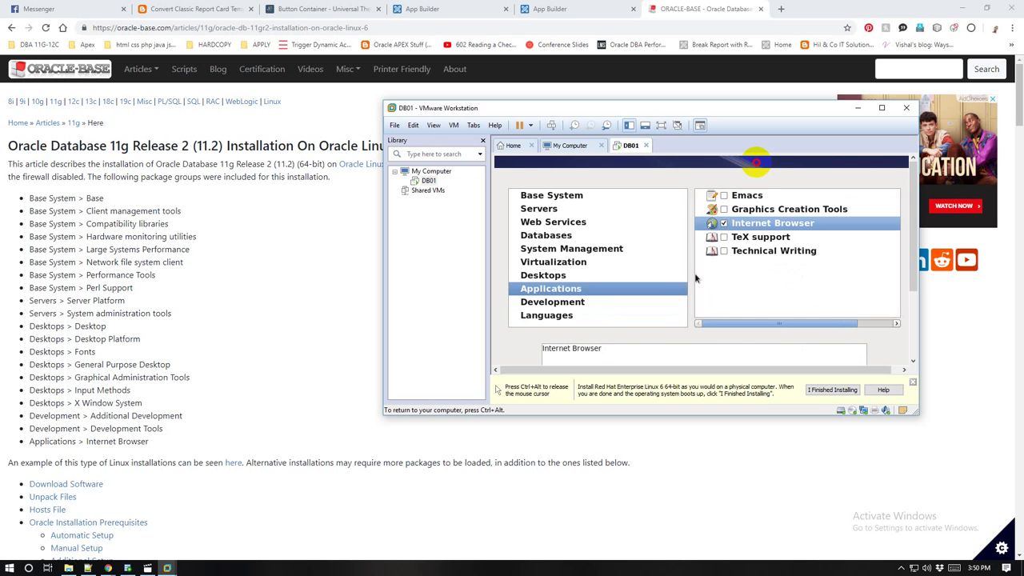
{"action": "left_click", "coordinate": [580, 304]}
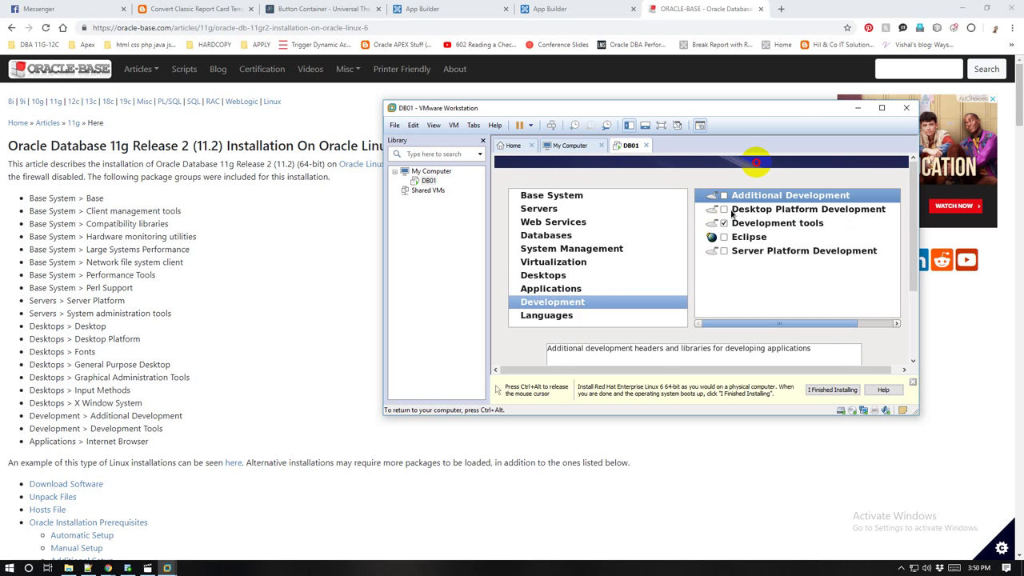
{"action": "left_click", "coordinate": [725, 211]}
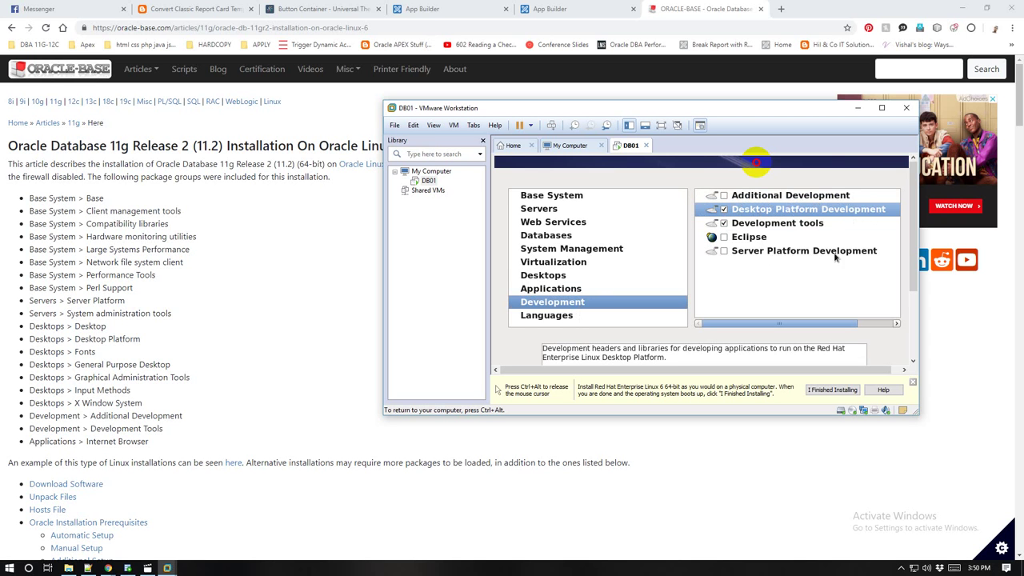
{"action": "left_click", "coordinate": [723, 252]}
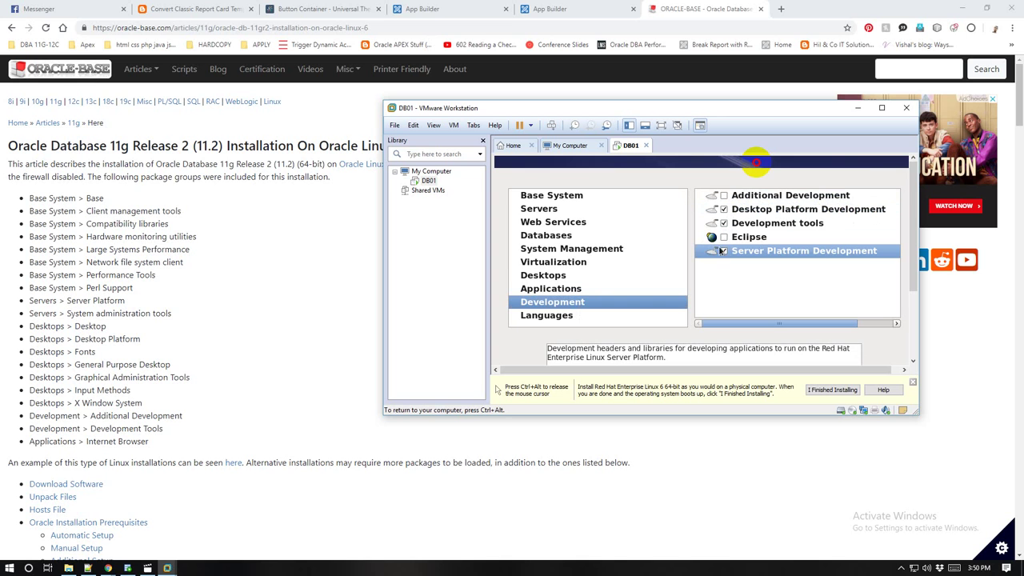
{"action": "left_click", "coordinate": [551, 278]}
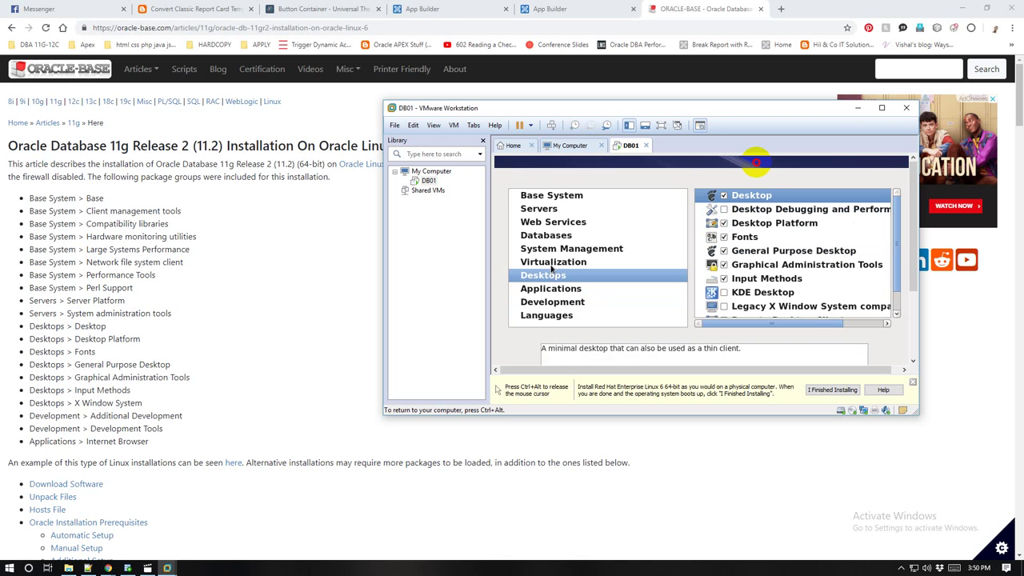
Step: Tick Virtualization, Virtualization Platform, Virtualization Tools and Virtualization Client under Virtualization
{"action": "left_click", "coordinate": [551, 264]}
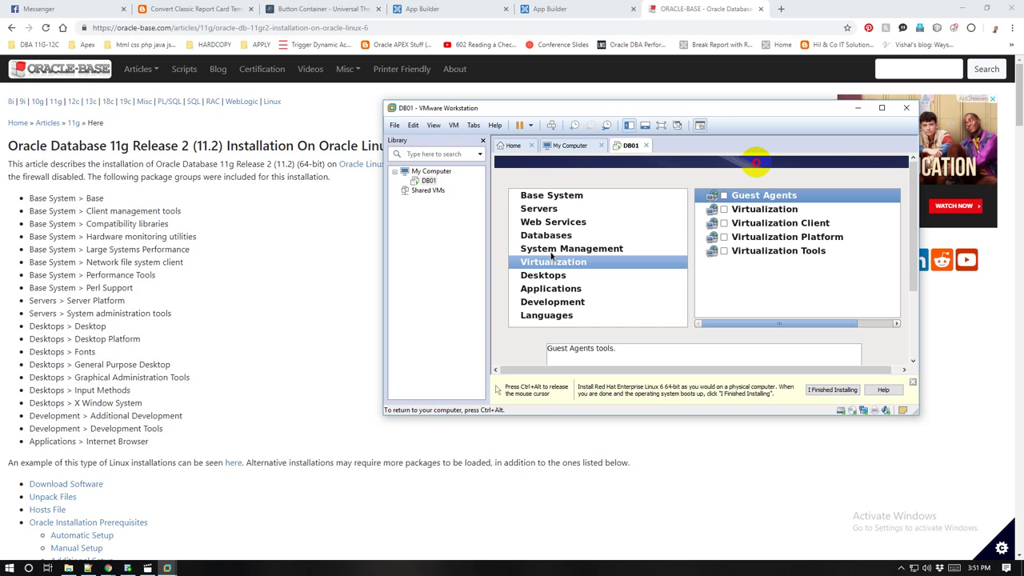
{"action": "left_click", "coordinate": [724, 209]}
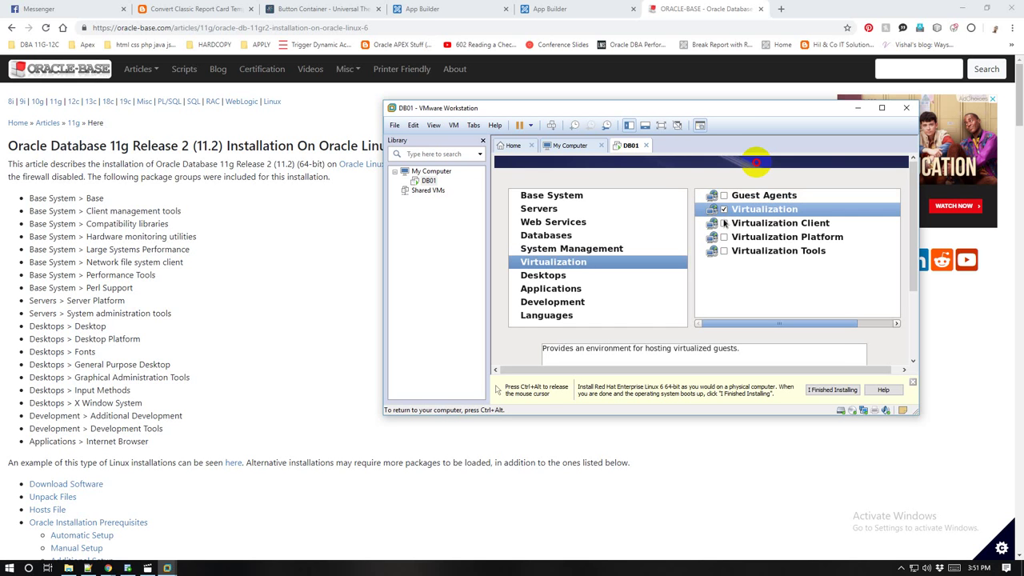
{"action": "left_click", "coordinate": [723, 238]}
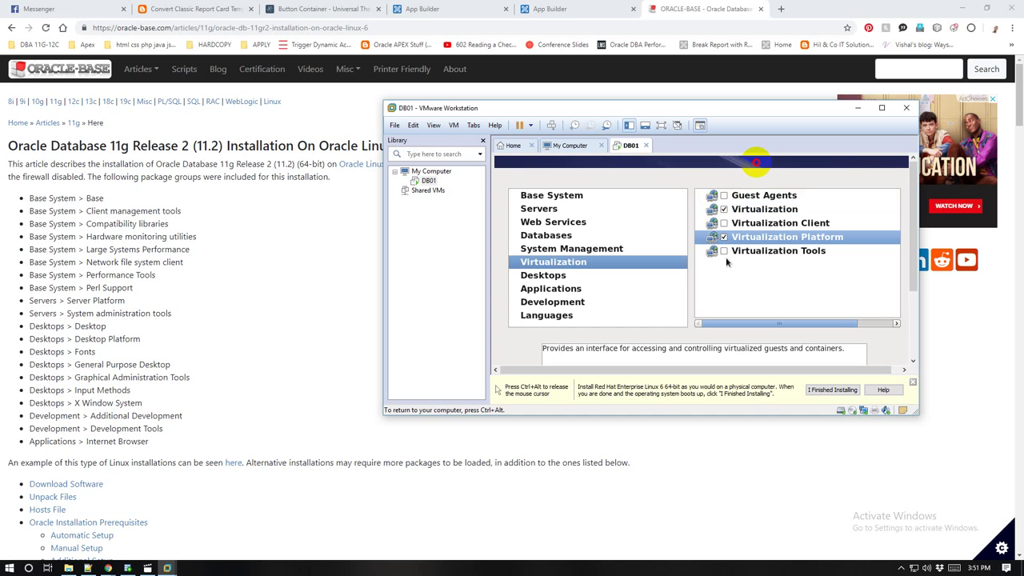
{"action": "left_click", "coordinate": [724, 252]}
{"action": "left_click", "coordinate": [725, 224]}
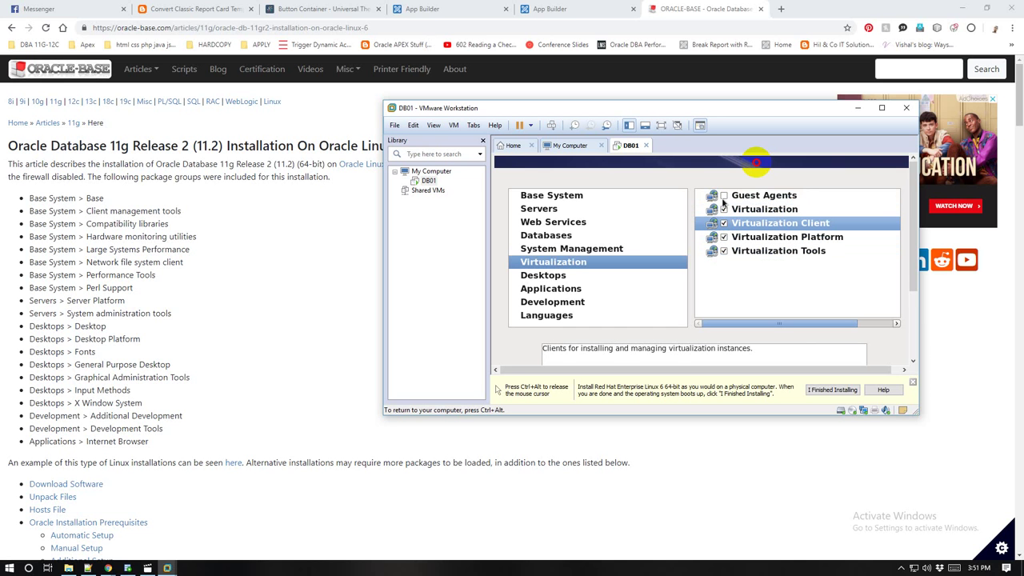
Step: Browse back to the Servers groups and scroll to confirm Server Platform and System administration tools are ticked
{"action": "left_click", "coordinate": [559, 250]}
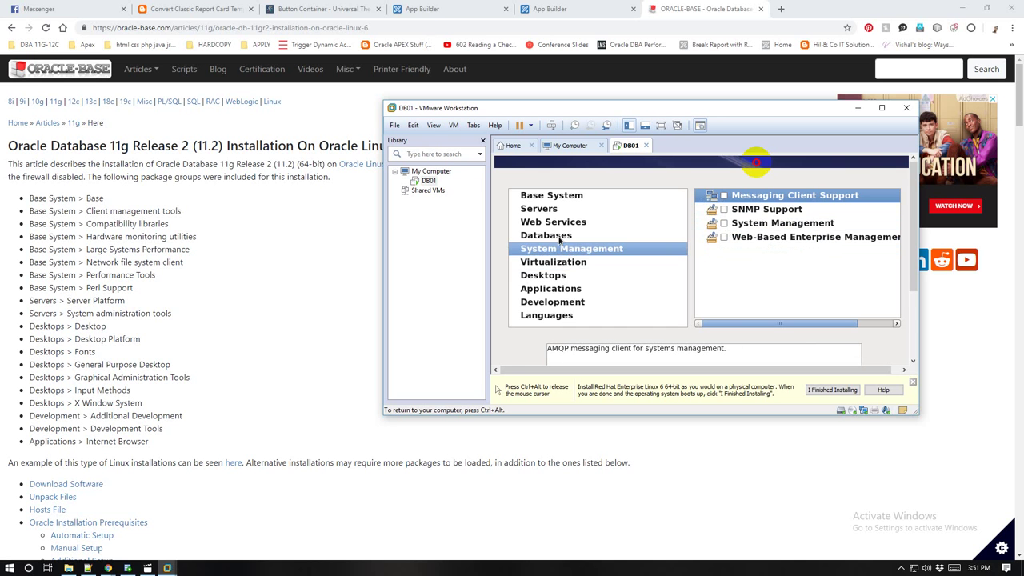
{"action": "left_click", "coordinate": [560, 237]}
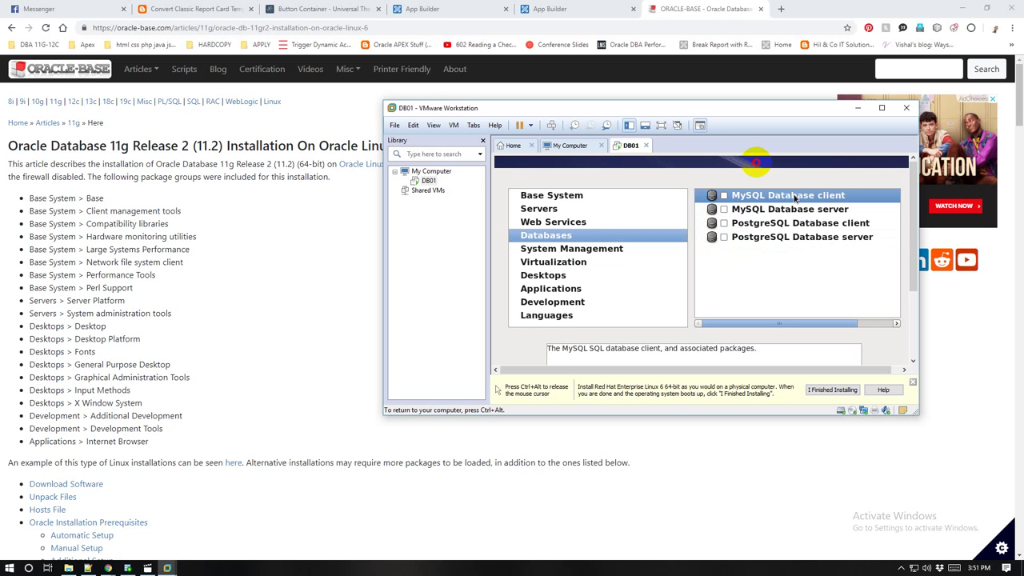
{"action": "left_click", "coordinate": [585, 225]}
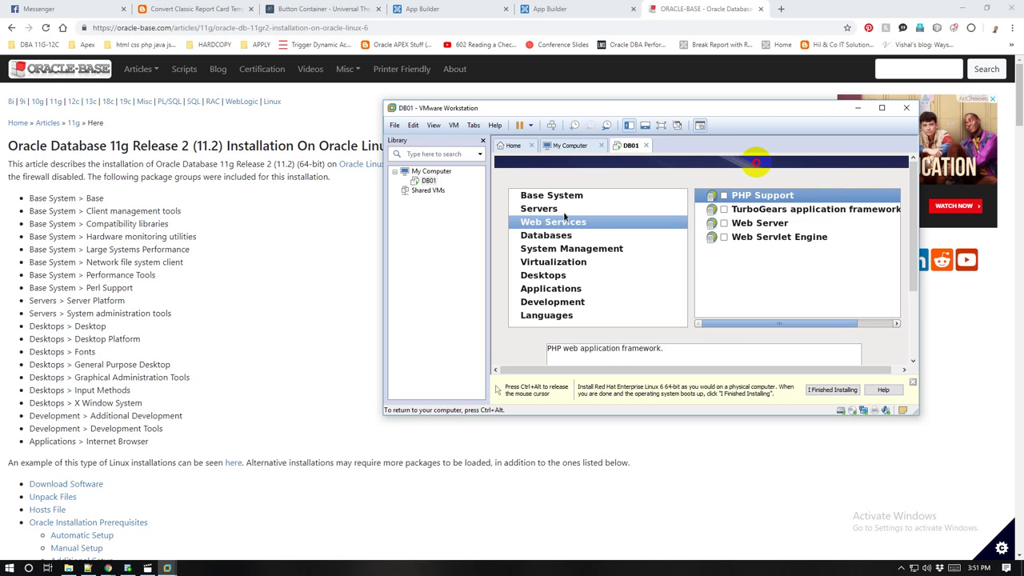
{"action": "left_click", "coordinate": [564, 209]}
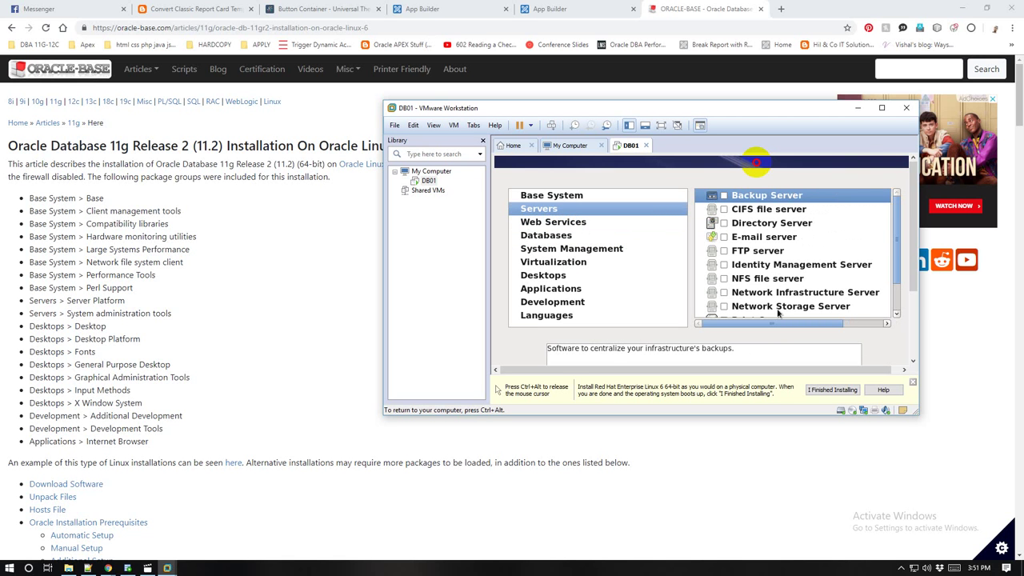
{"action": "scroll", "coordinate": [780, 312], "scroll_direction": "down", "scroll_amount": 1}
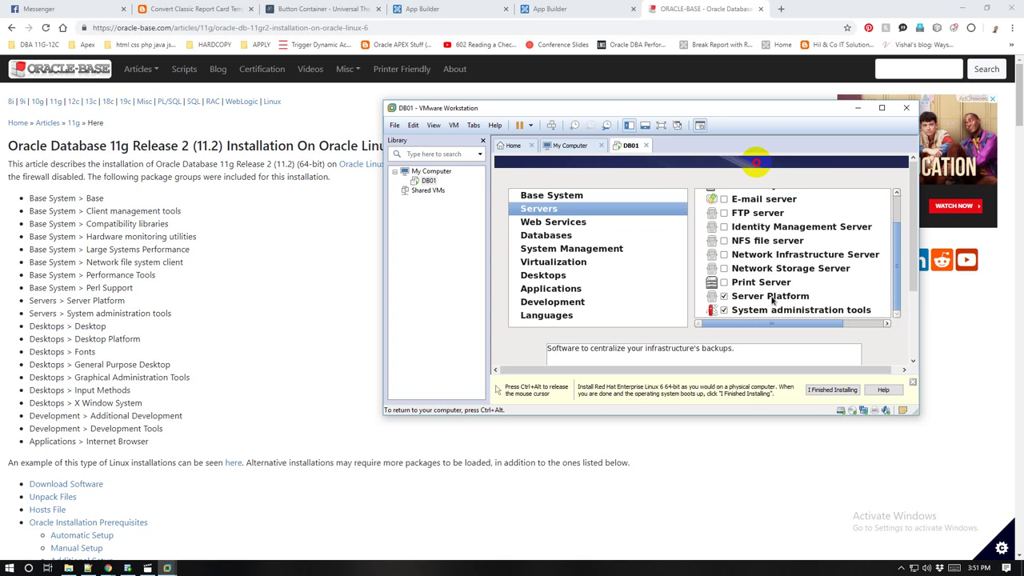
{"action": "scroll", "coordinate": [772, 300], "scroll_direction": "up", "scroll_amount": 1}
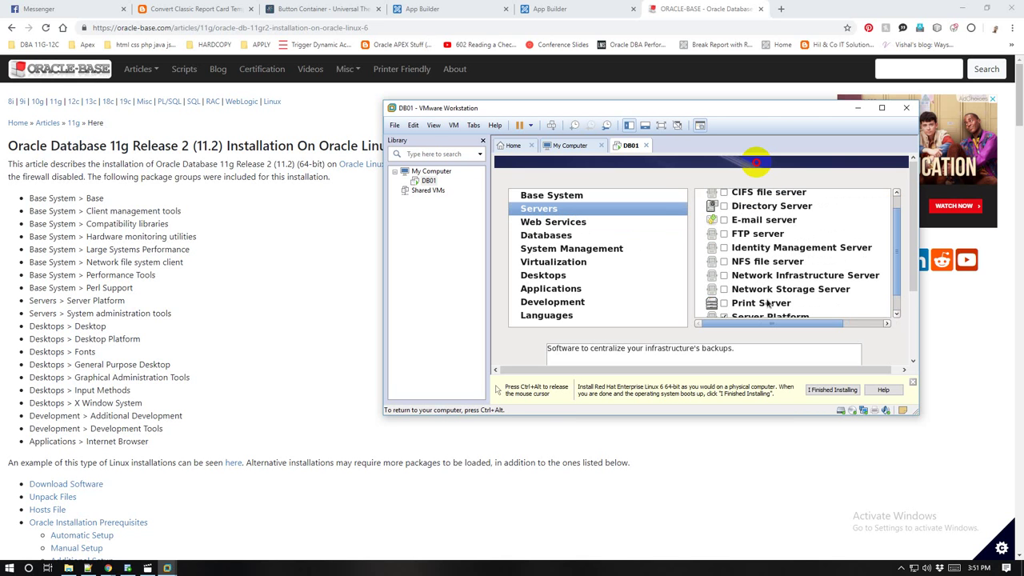
{"action": "scroll", "coordinate": [780, 265], "scroll_direction": "up", "scroll_amount": 1}
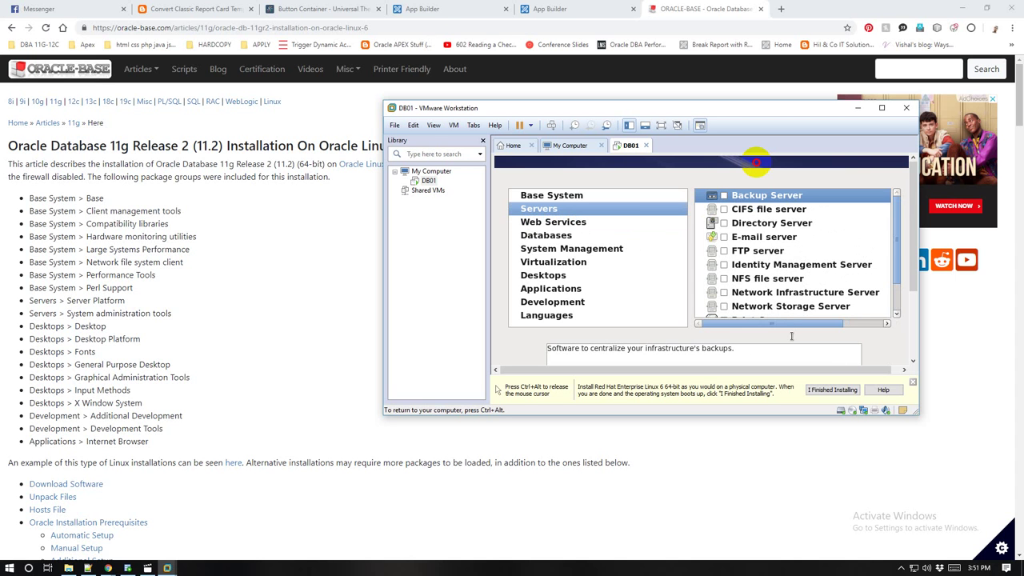
Step: Maximize the VMware window and proceed from package selection to start installing the 1322 packages
{"action": "key", "text": "ctrl+alt"}
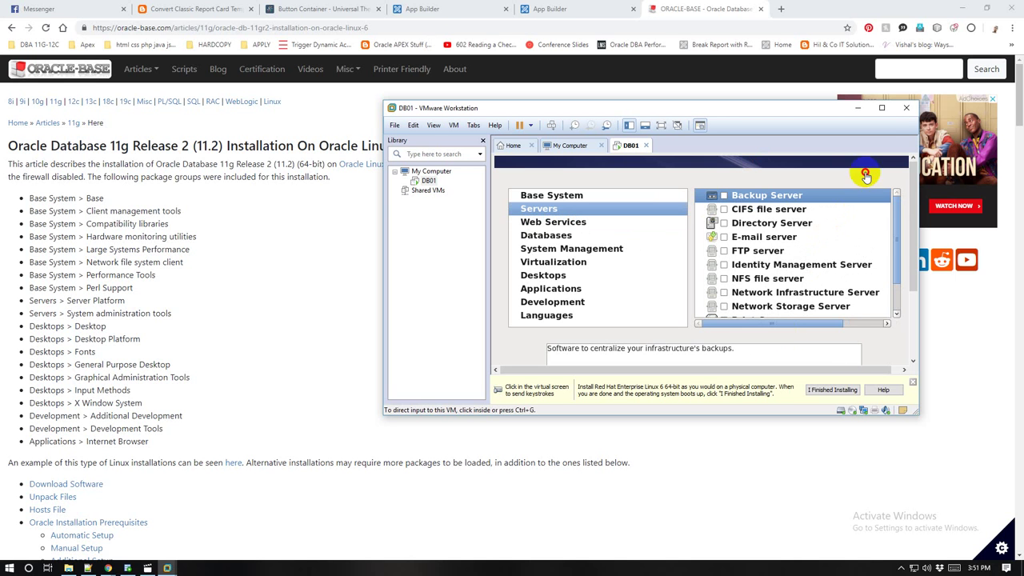
{"action": "left_click", "coordinate": [883, 110]}
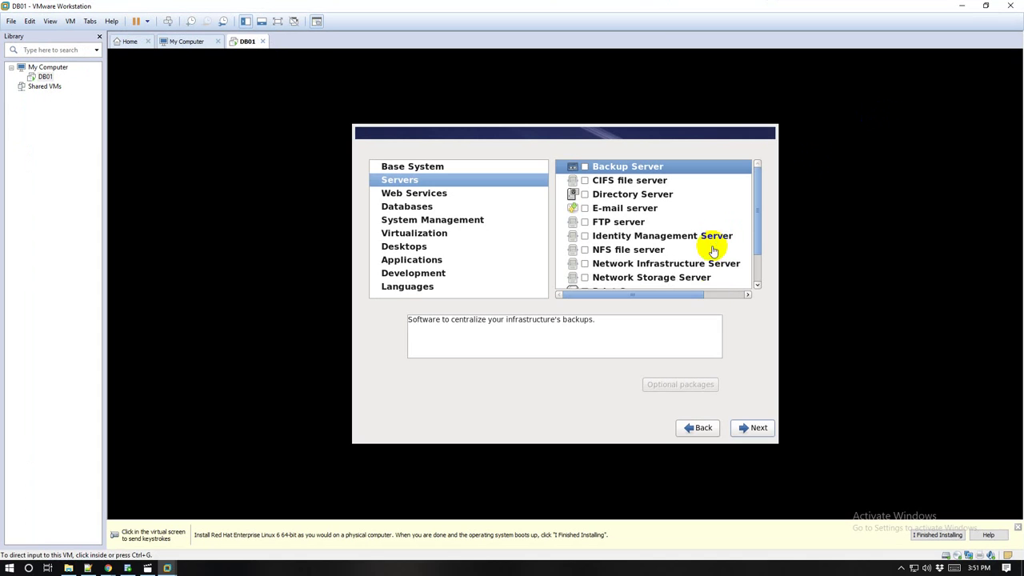
{"action": "left_click", "coordinate": [758, 425]}
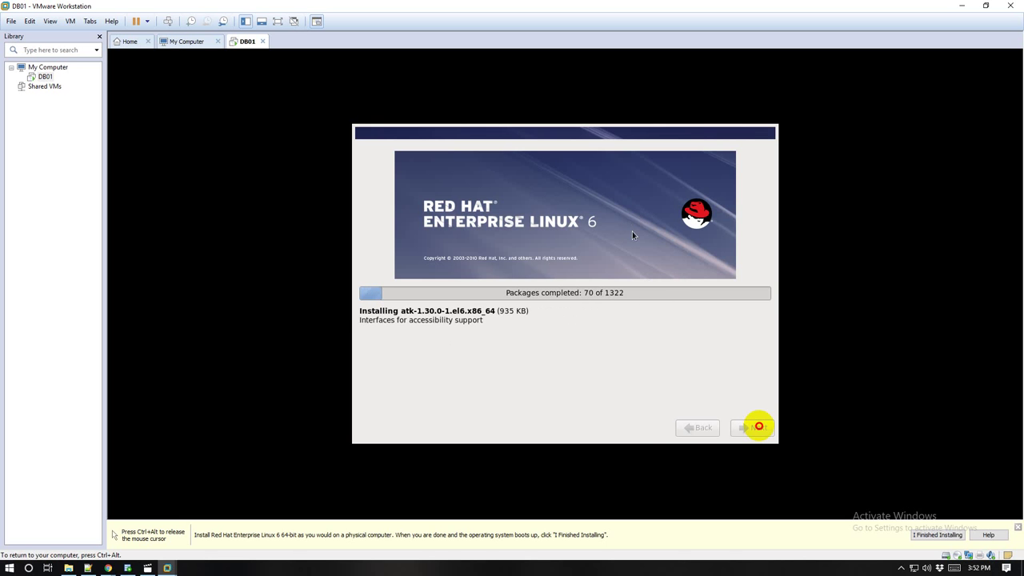
Step: Return input to the VM and reboot DB01 from the installation Congratulations screen
{"action": "key", "text": "ctrl+alt"}
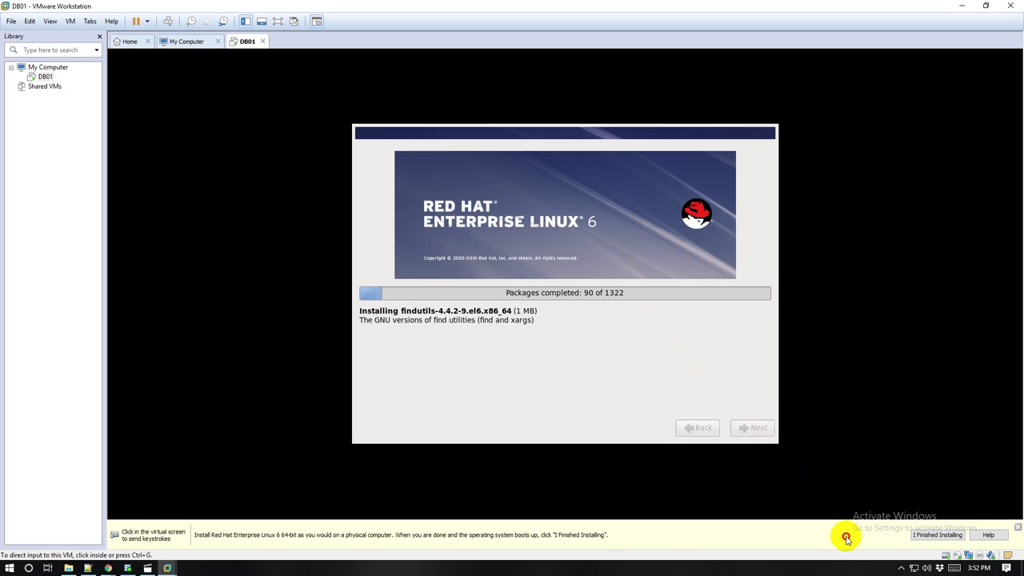
{"action": "left_click", "coordinate": [902, 568]}
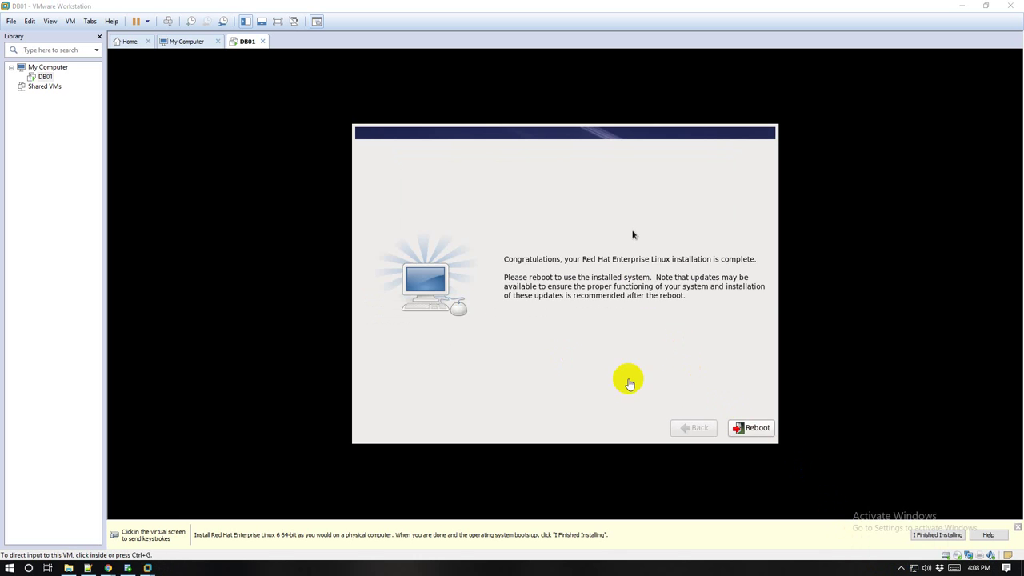
{"action": "left_click", "coordinate": [735, 372]}
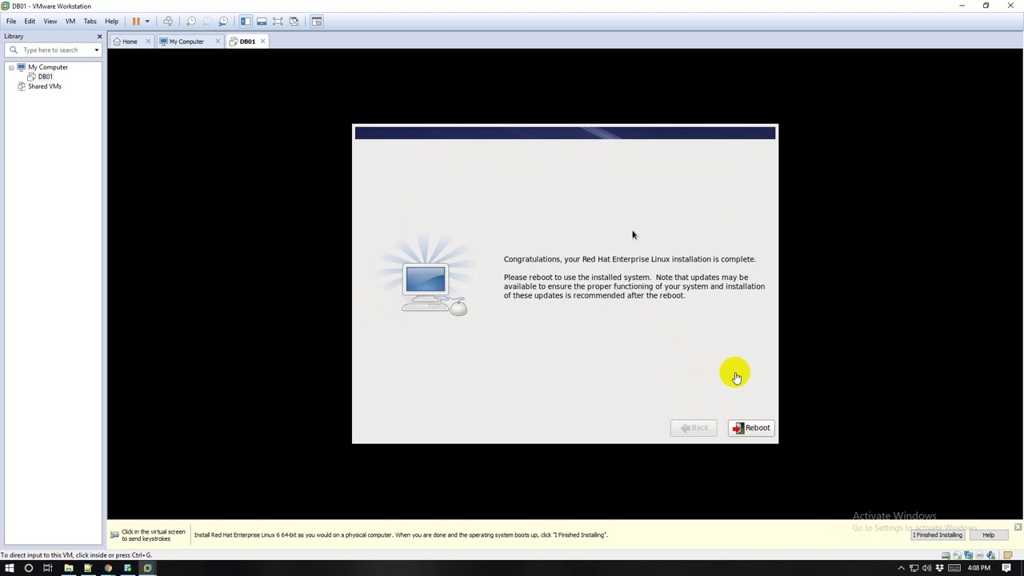
{"action": "left_click", "coordinate": [749, 428]}
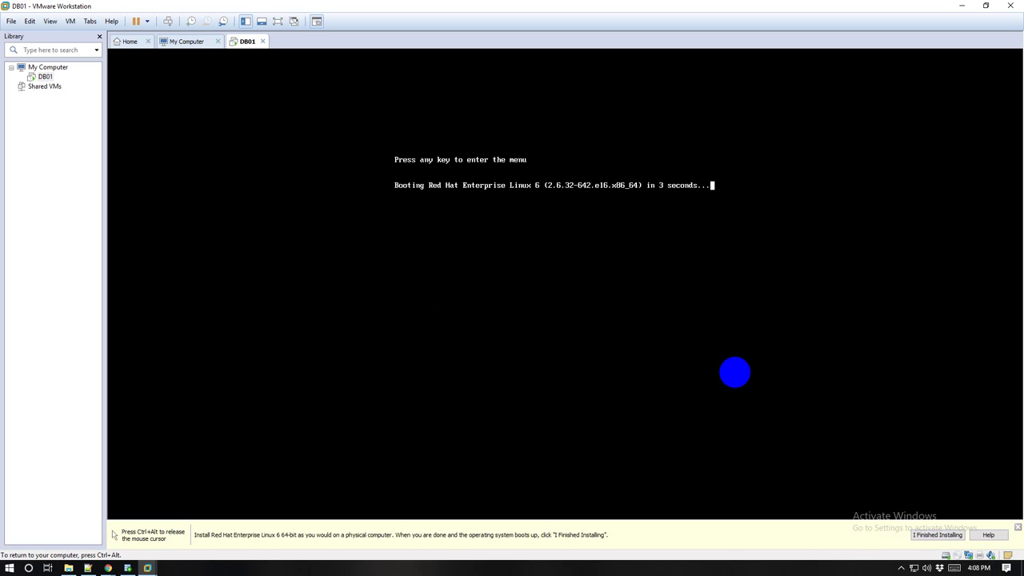
Step: Boot the Red Hat Enterprise Linux 6 entry from the GRUB menu and wait for the firstboot Welcome screen
{"action": "key", "text": "Return"}
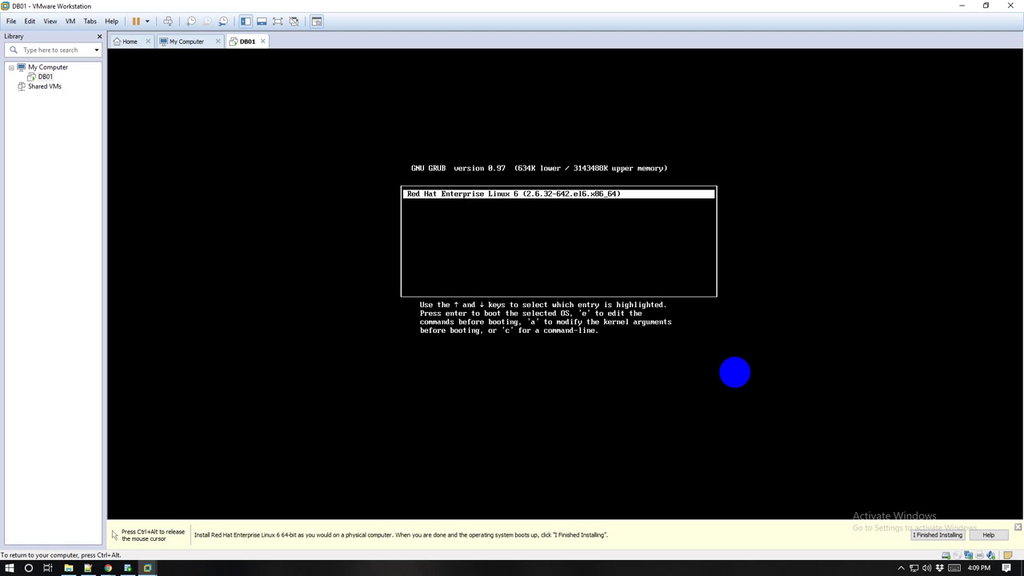
{"action": "key", "text": "Return"}
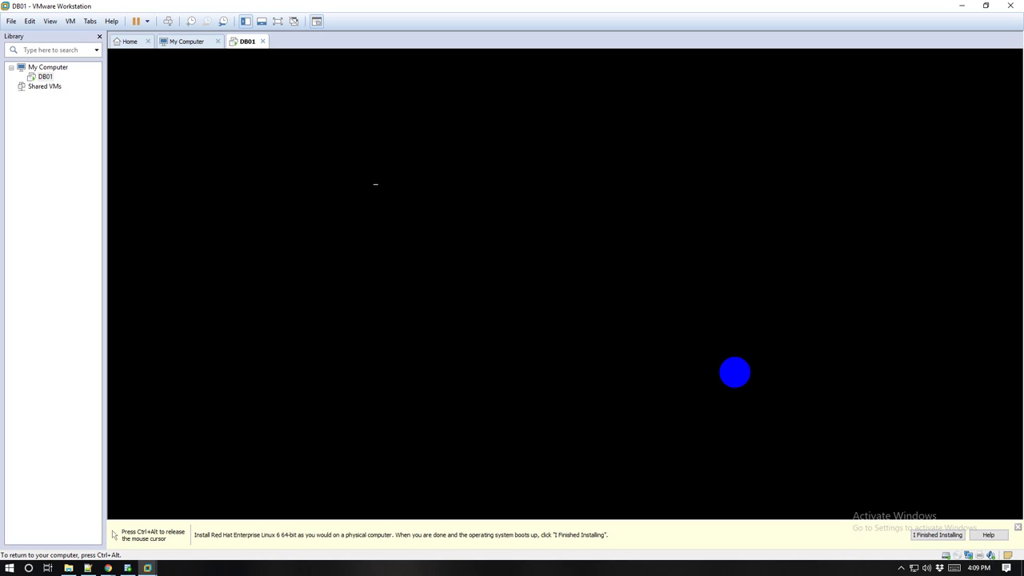
{"action": "key", "text": "ctrl+alt"}
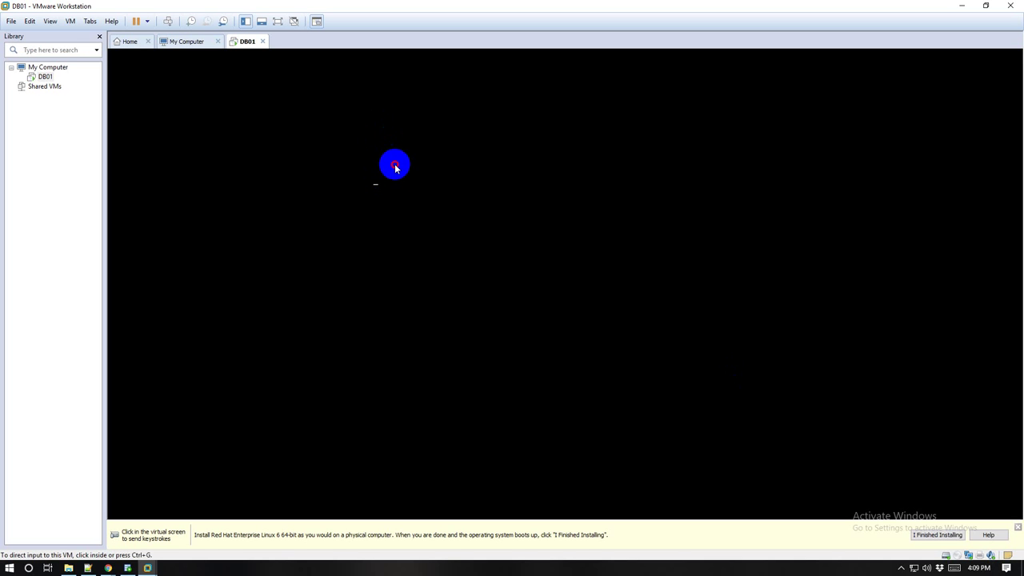
{"action": "left_click", "coordinate": [407, 194]}
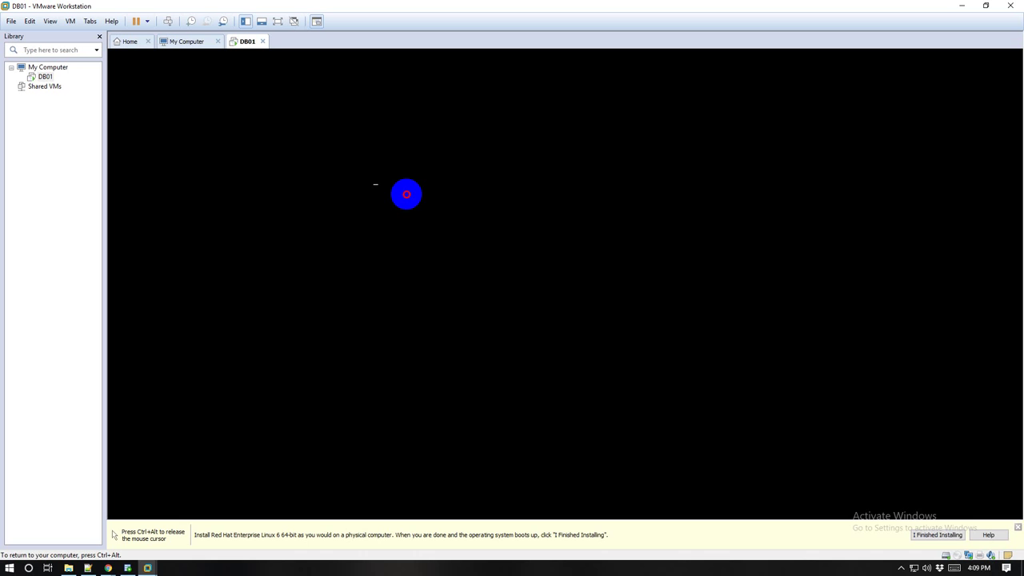
{"action": "key", "text": "ctrl+alt"}
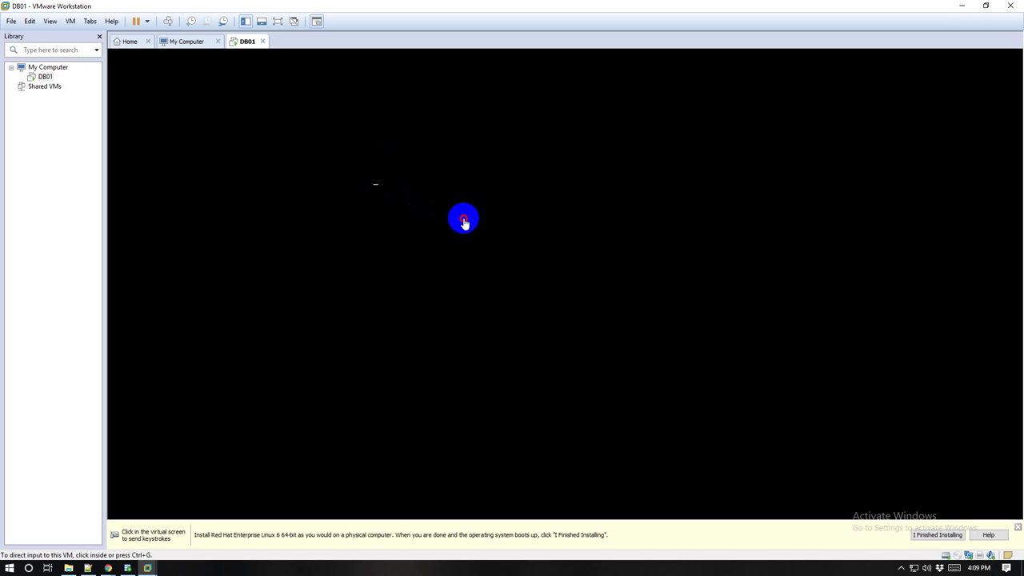
{"action": "left_click", "coordinate": [430, 229]}
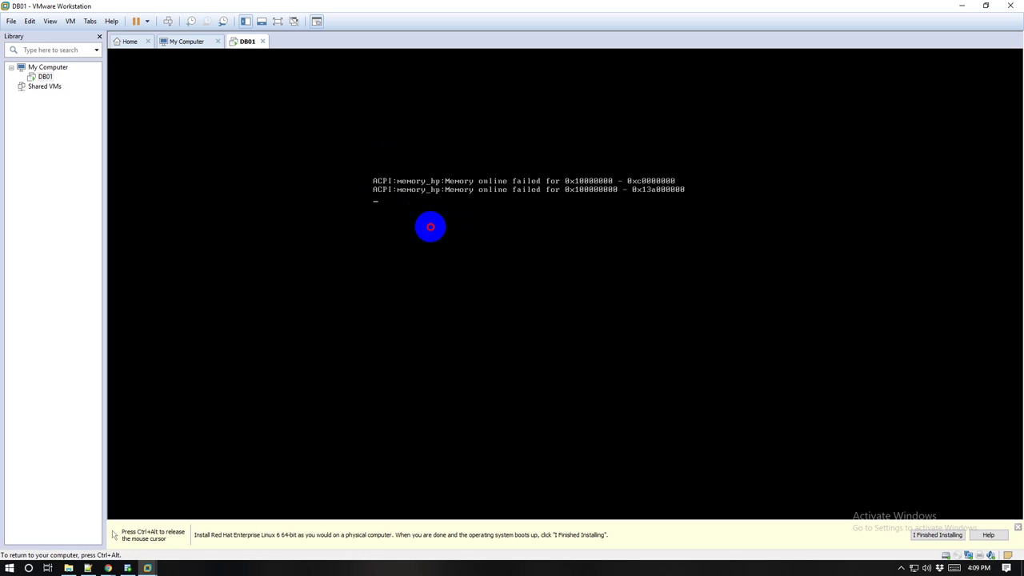
{"action": "key", "text": "ctrl+alt"}
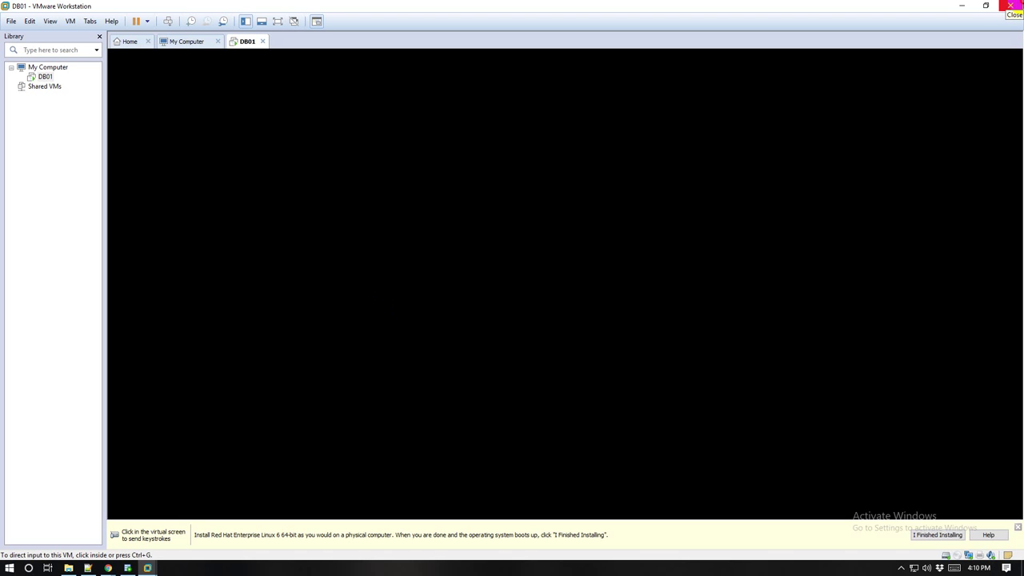
{"action": "left_click", "coordinate": [1014, 6]}
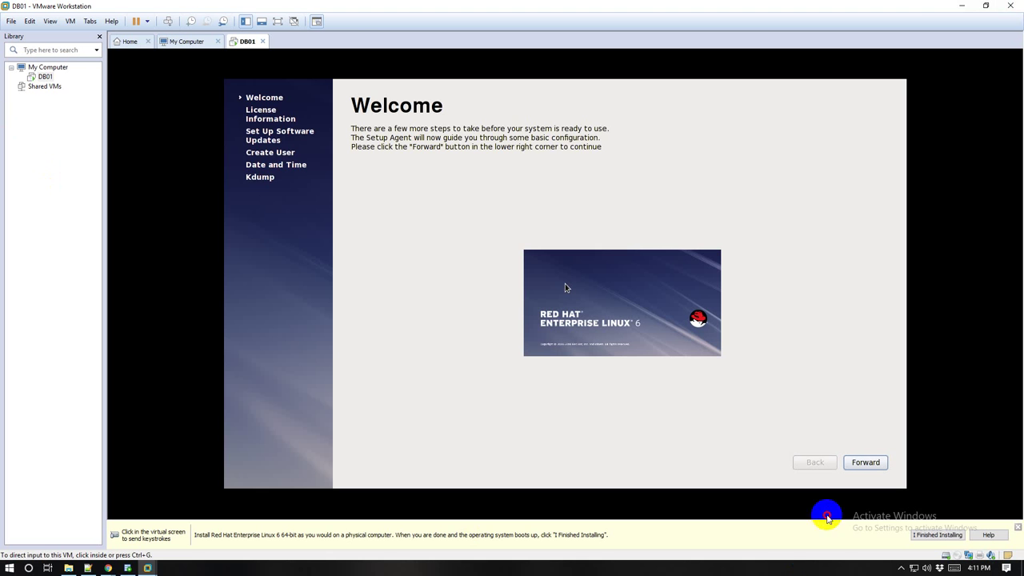
Step: Move past the Welcome page and accept the RHEL license agreement
{"action": "left_click", "coordinate": [869, 461]}
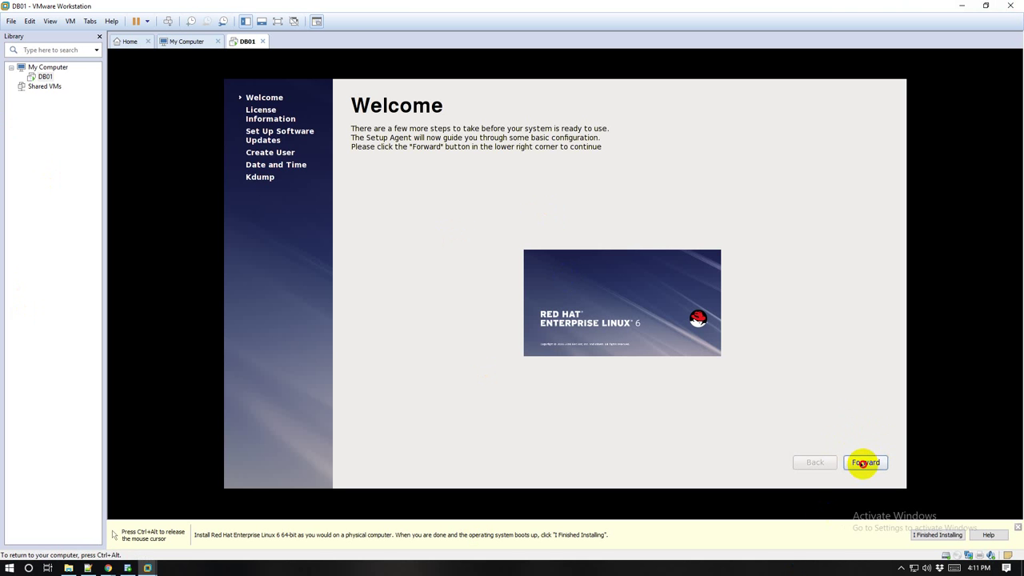
{"action": "left_click", "coordinate": [865, 462]}
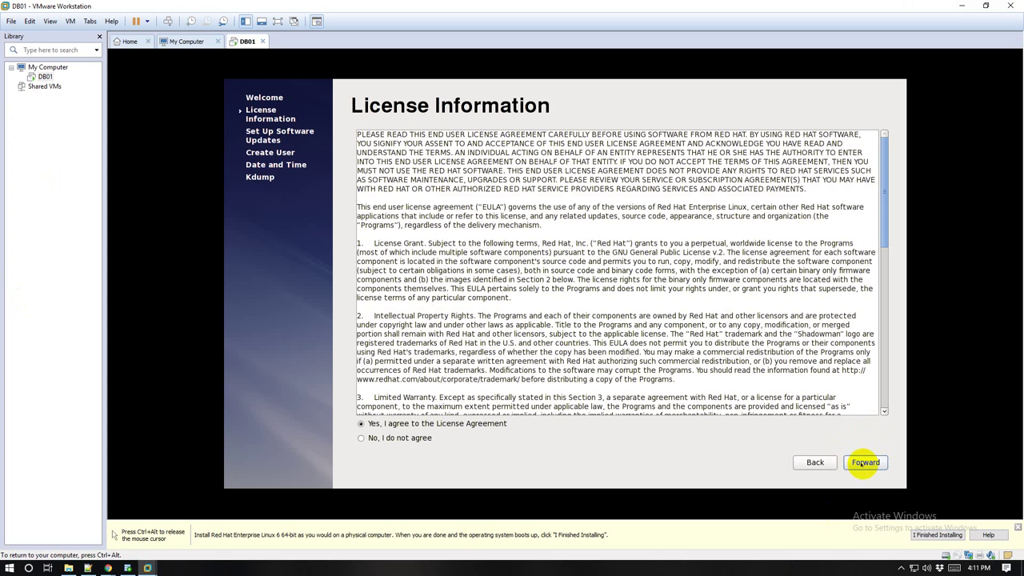
{"action": "left_click", "coordinate": [405, 439]}
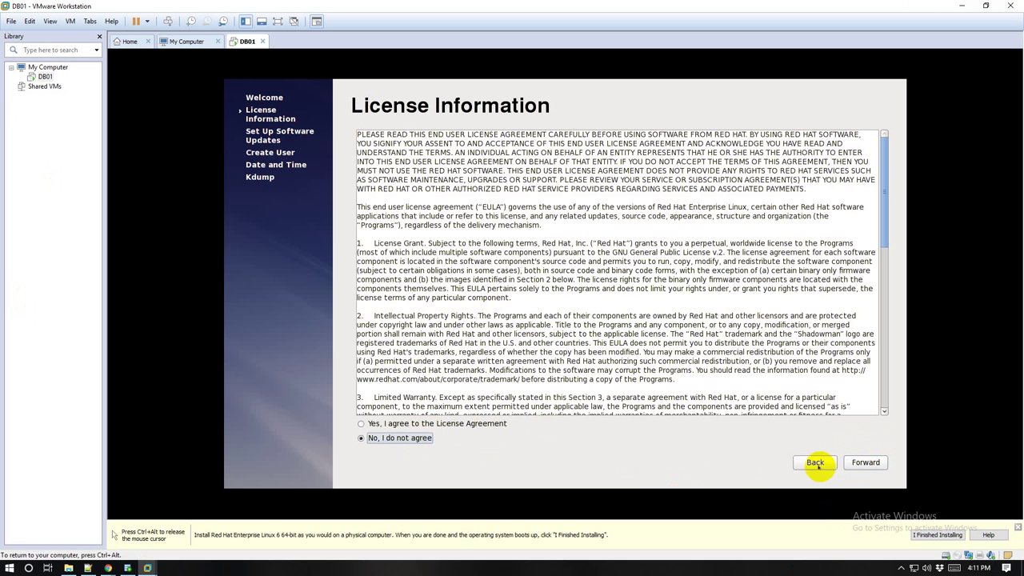
{"action": "left_click", "coordinate": [864, 462]}
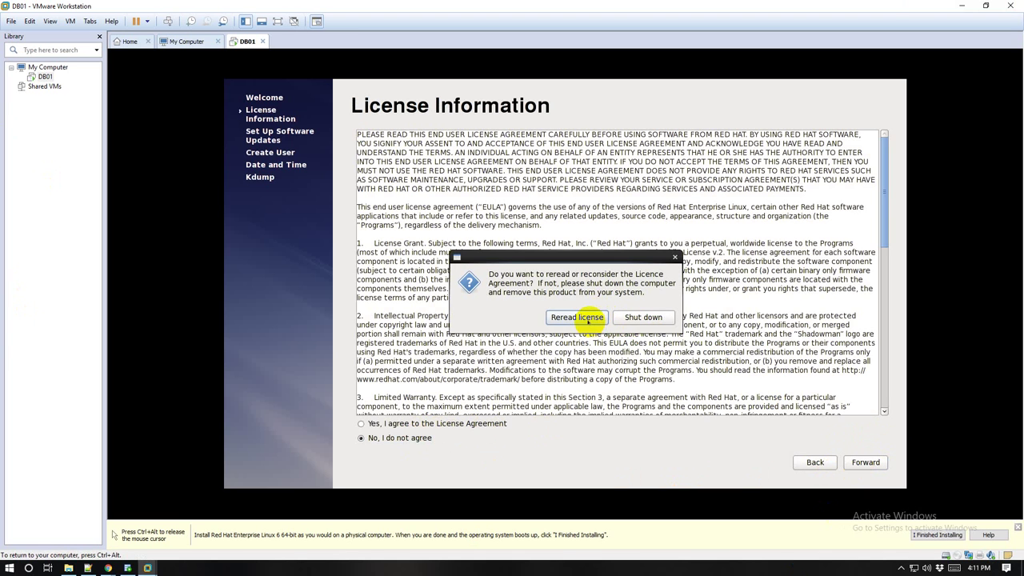
{"action": "left_click", "coordinate": [675, 257]}
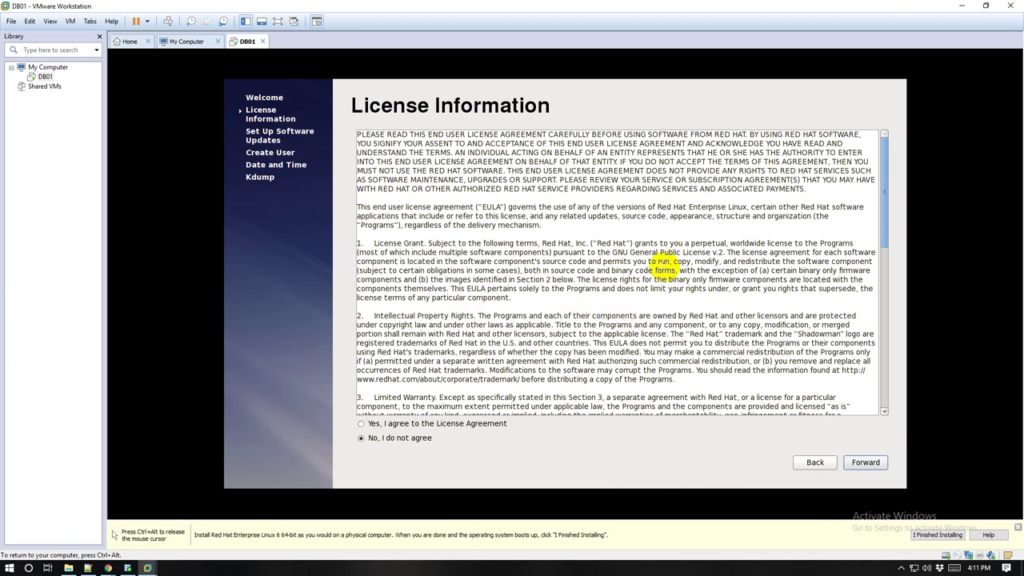
{"action": "left_click", "coordinate": [370, 423]}
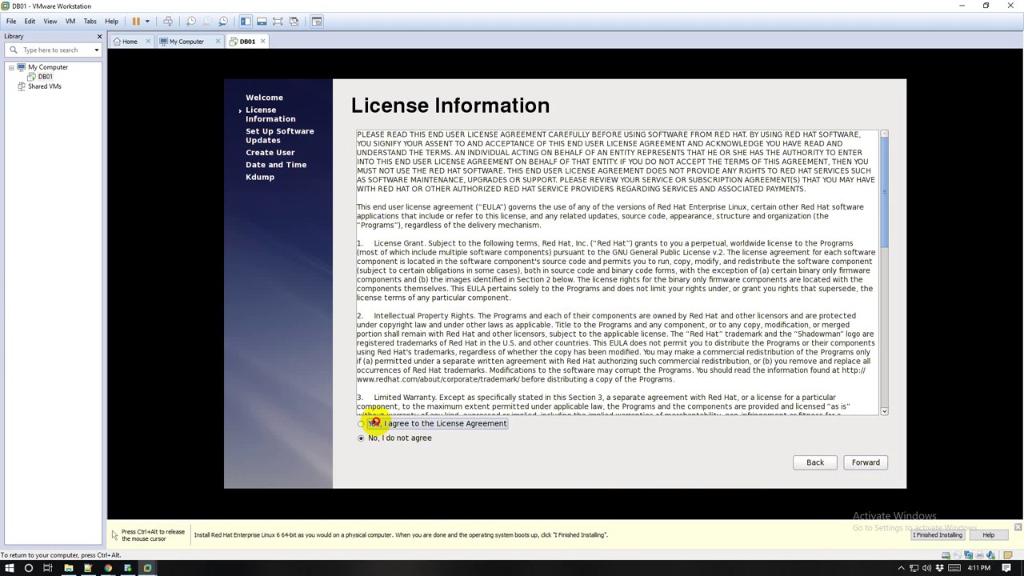
{"action": "left_click", "coordinate": [854, 463]}
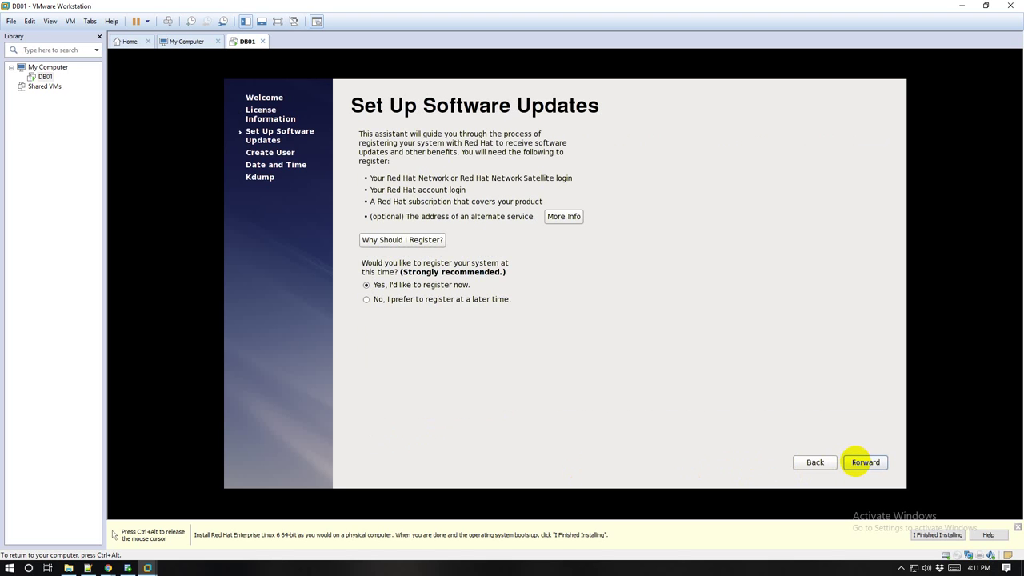
Step: Choose to register for Red Hat updates later and confirm skipping registration
{"action": "left_click", "coordinate": [486, 299]}
{"action": "left_click", "coordinate": [857, 464]}
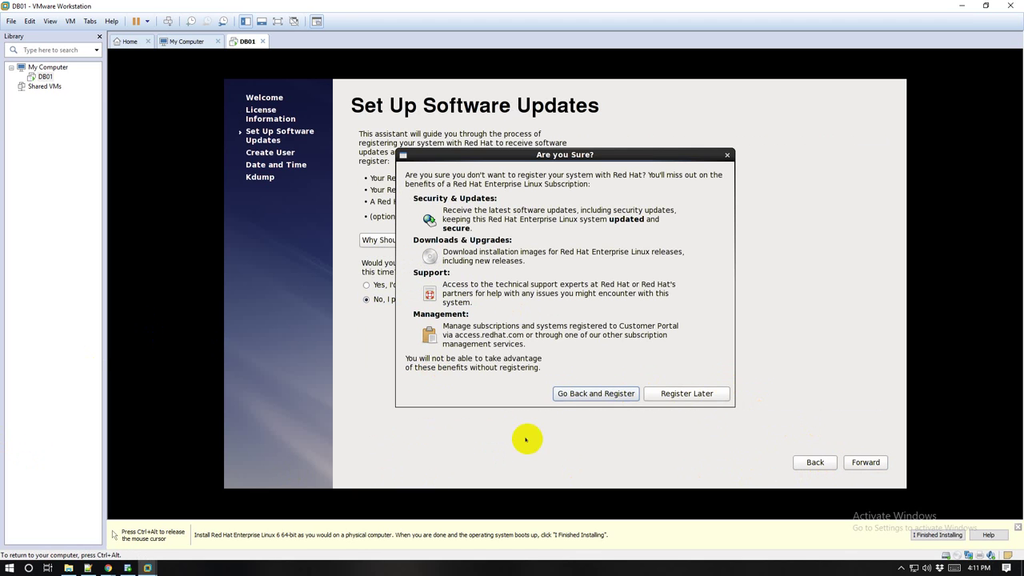
{"action": "left_click", "coordinate": [676, 395]}
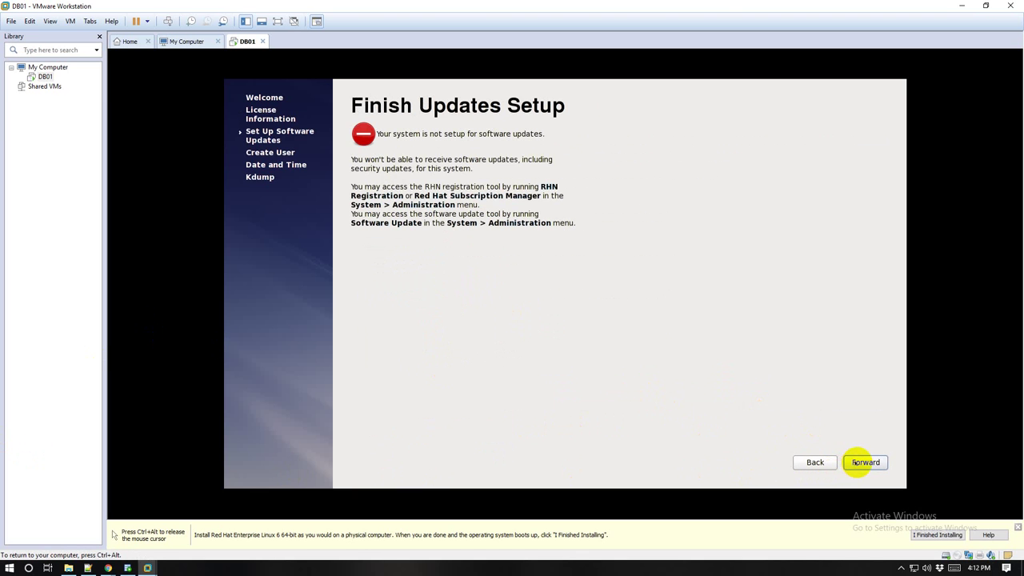
{"action": "left_click", "coordinate": [858, 463]}
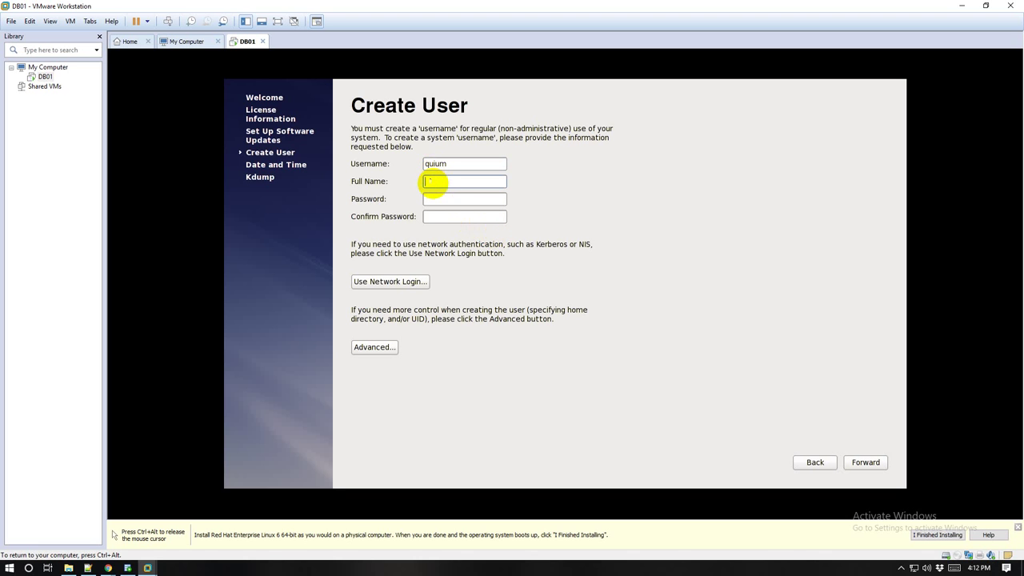
Step: Fill in the password, review network authentication settings without changes, and continue to Kdump
{"action": "key", "text": "Tab"}
{"action": "key", "text": "Tab"}
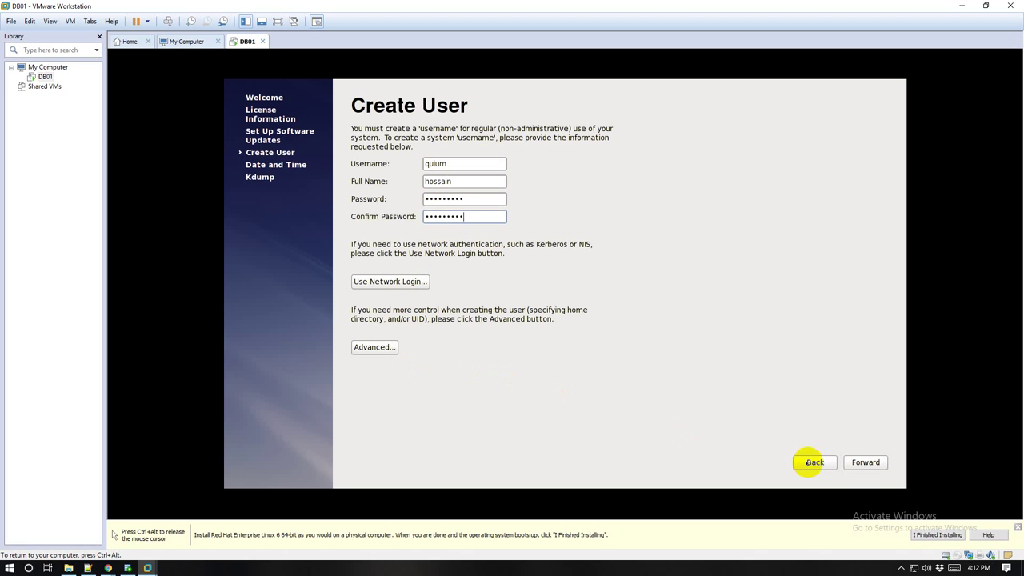
{"action": "left_click", "coordinate": [391, 282]}
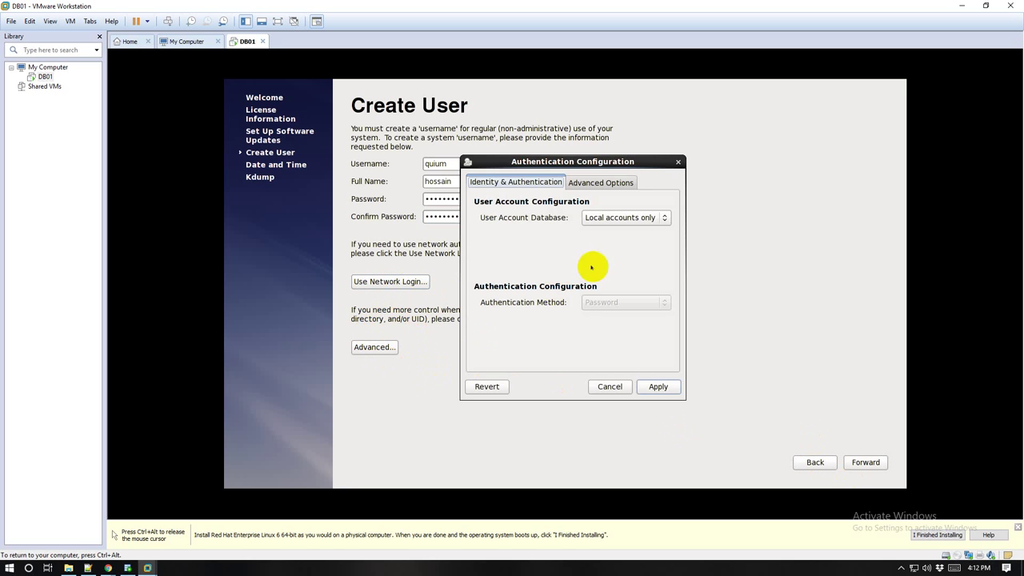
{"action": "left_click", "coordinate": [610, 181]}
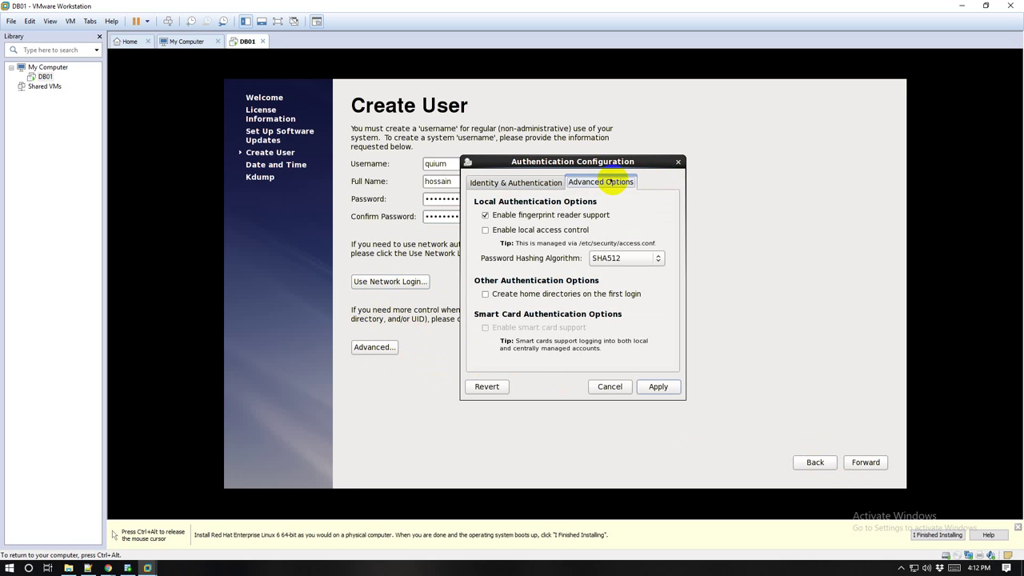
{"action": "left_click", "coordinate": [514, 182]}
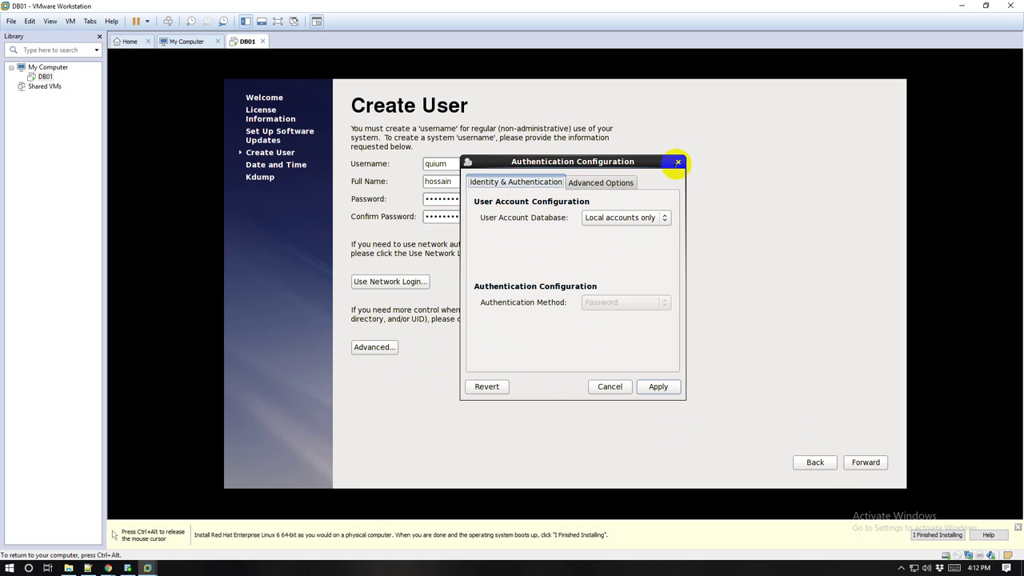
{"action": "left_click", "coordinate": [677, 162]}
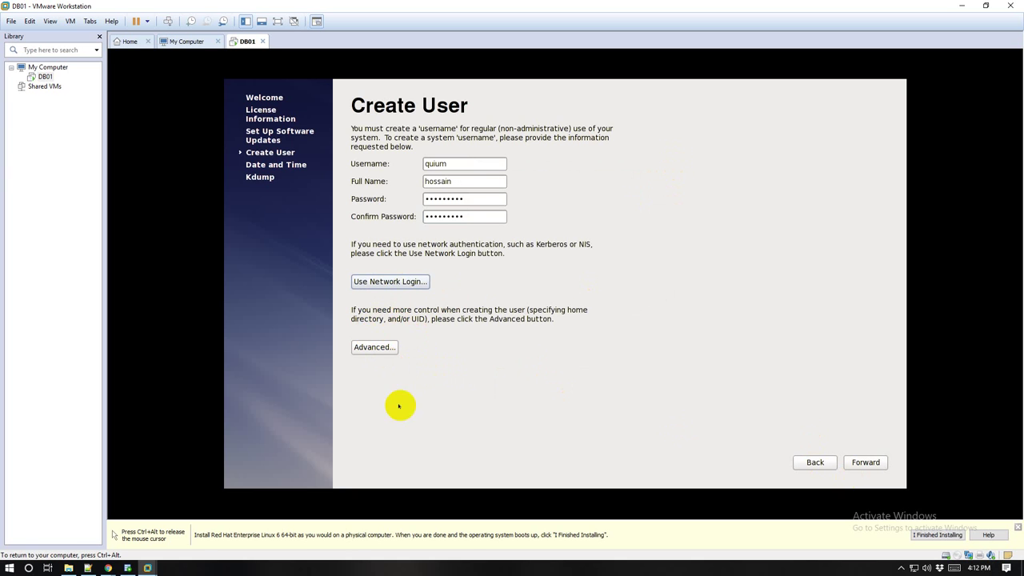
{"action": "left_click", "coordinate": [854, 463]}
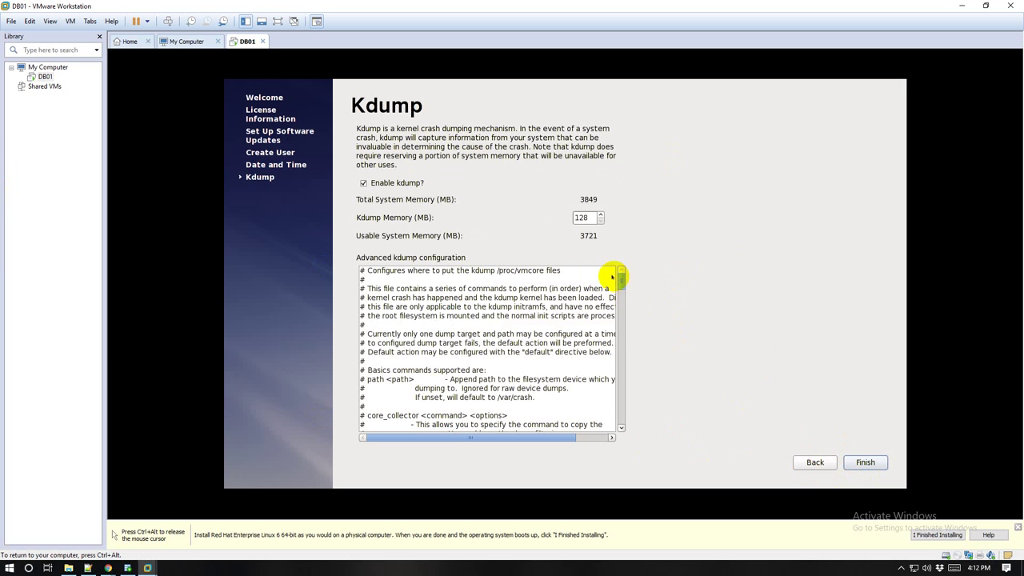
Step: Finish firstboot with Kdump kept at 128 MB and confirm the reboot
{"action": "left_click", "coordinate": [862, 463]}
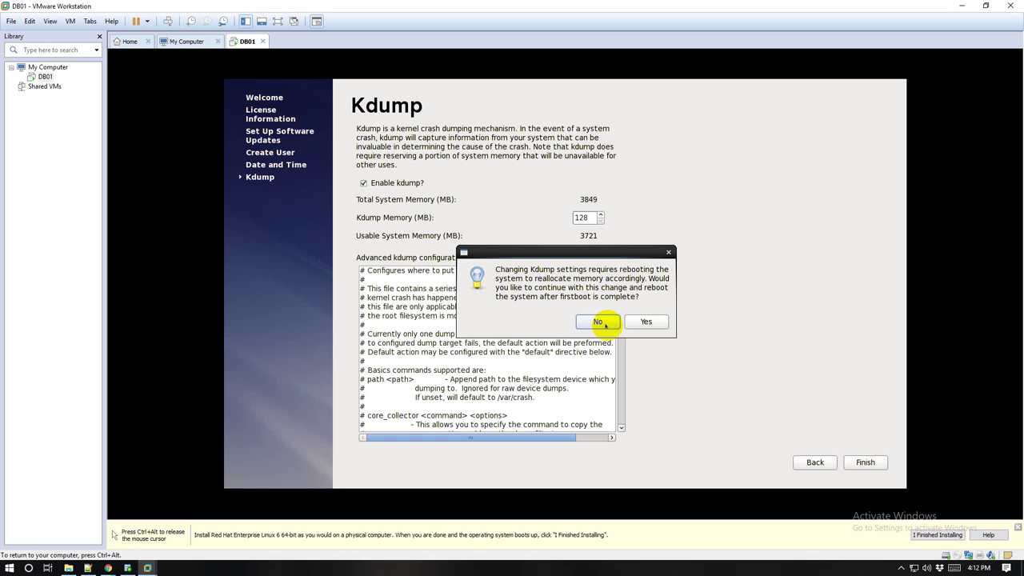
{"action": "left_click", "coordinate": [643, 323]}
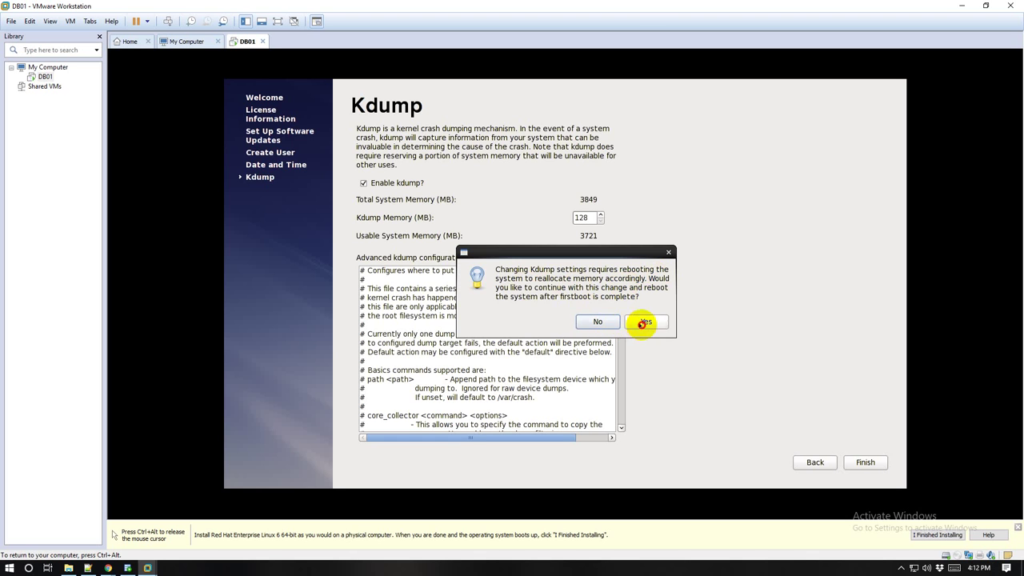
{"action": "left_click", "coordinate": [638, 318]}
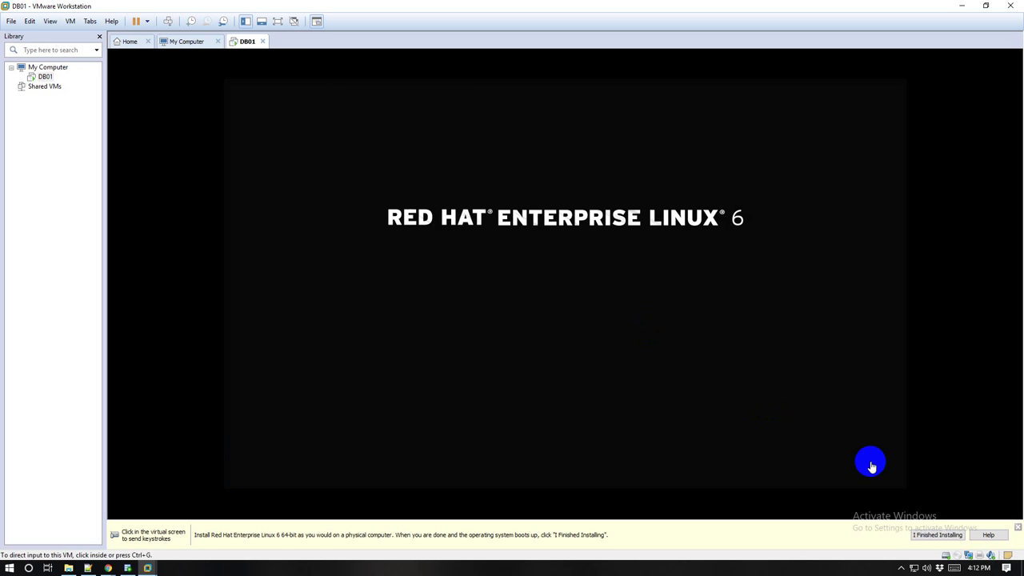
Step: Wait for DB01 to reach the RHEL 6.8 login screen, then capture the mouse in the VM
{"action": "left_click", "coordinate": [902, 569]}
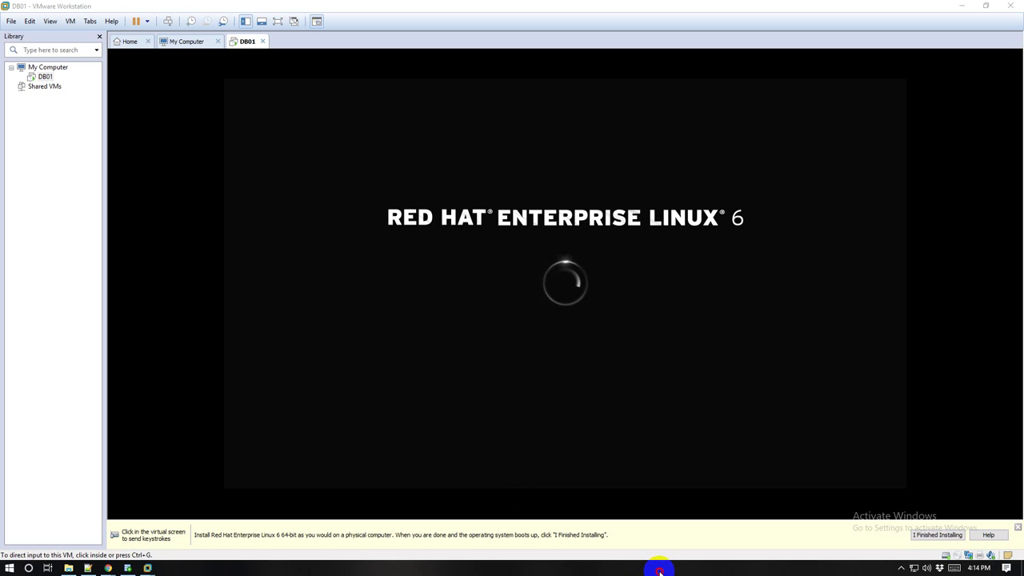
{"action": "left_click", "coordinate": [901, 568]}
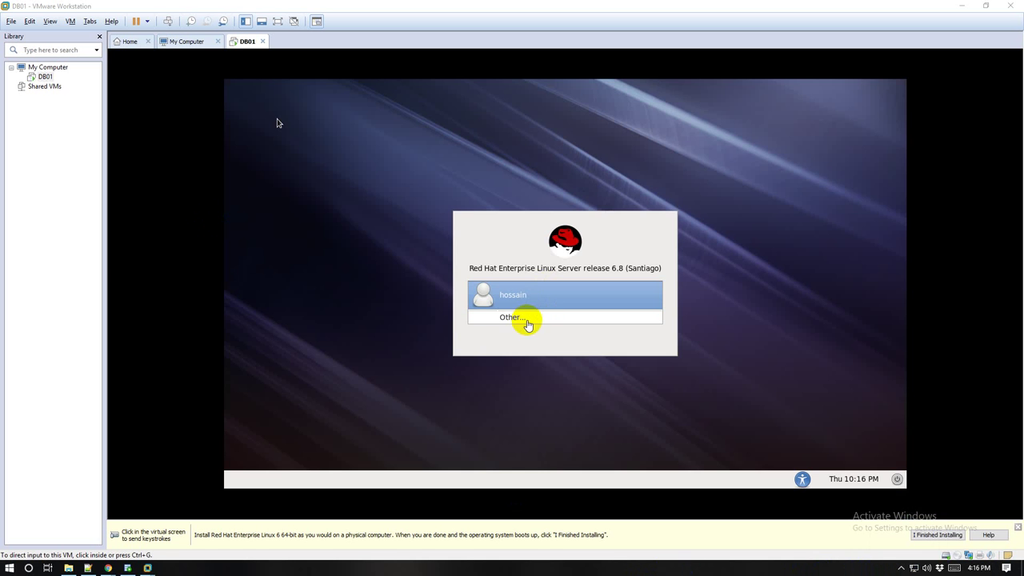
{"action": "left_click", "coordinate": [528, 325]}
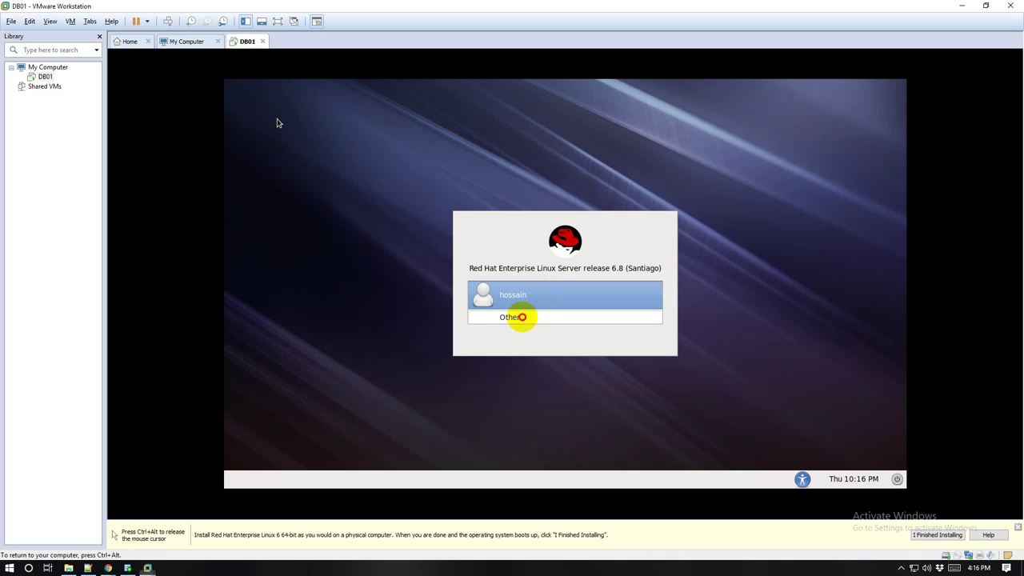
Step: Log in as root through Other... with its password and permanently suppress the root-user warning
{"action": "left_click", "coordinate": [489, 318]}
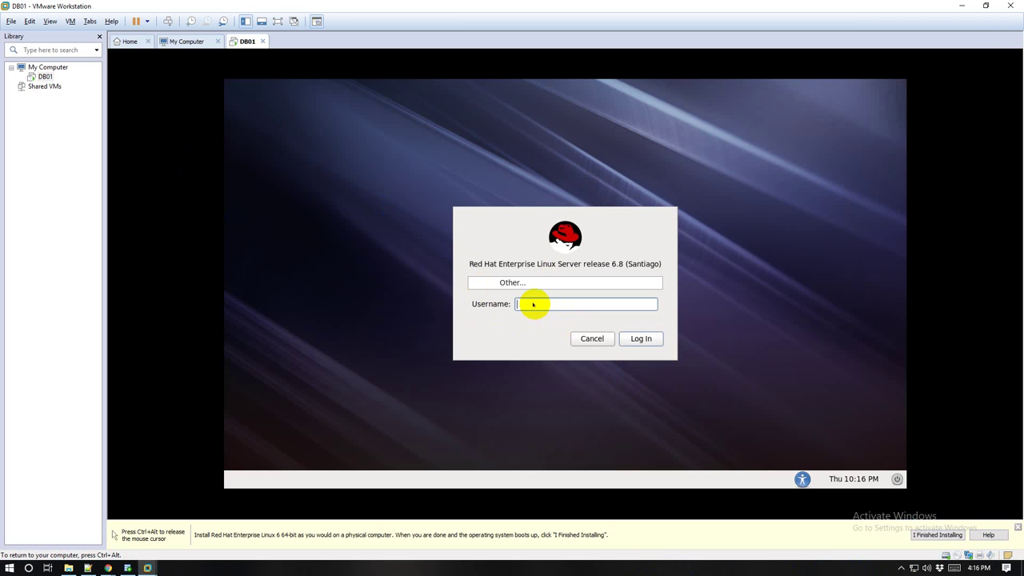
{"action": "type", "text": "root"}
{"action": "left_click", "coordinate": [632, 338]}
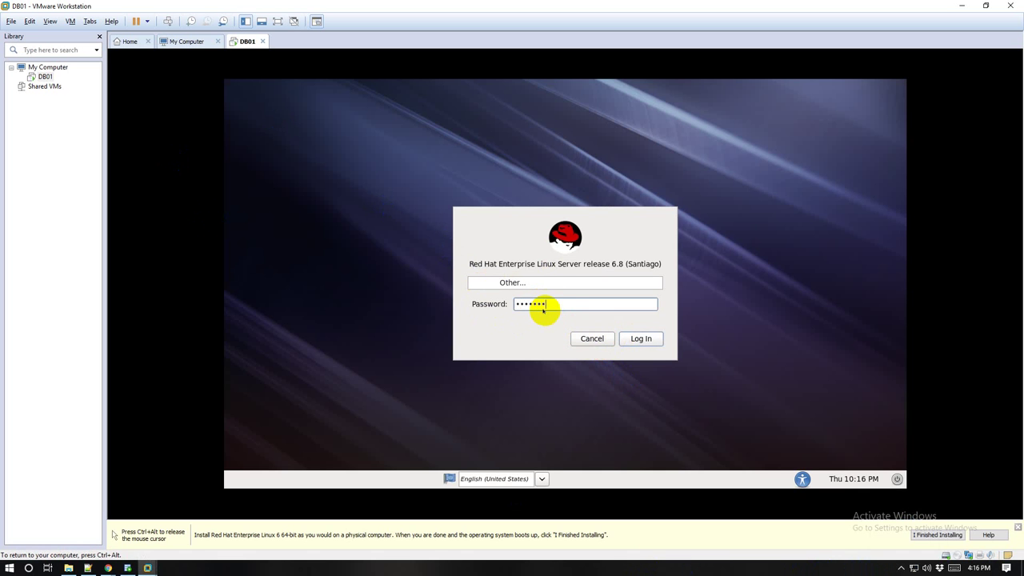
{"action": "left_click", "coordinate": [642, 338]}
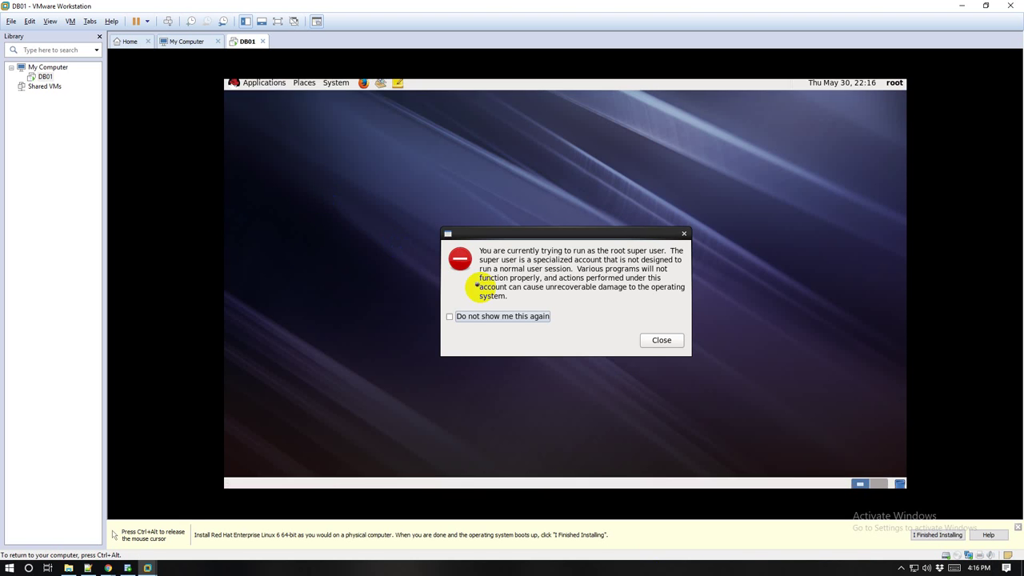
{"action": "left_click", "coordinate": [450, 316]}
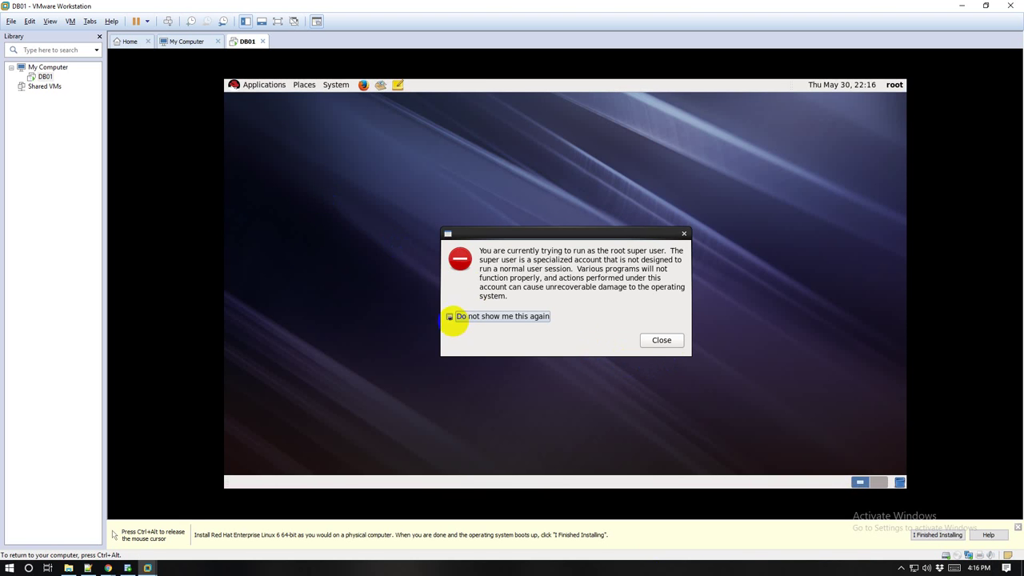
{"action": "left_click", "coordinate": [662, 340]}
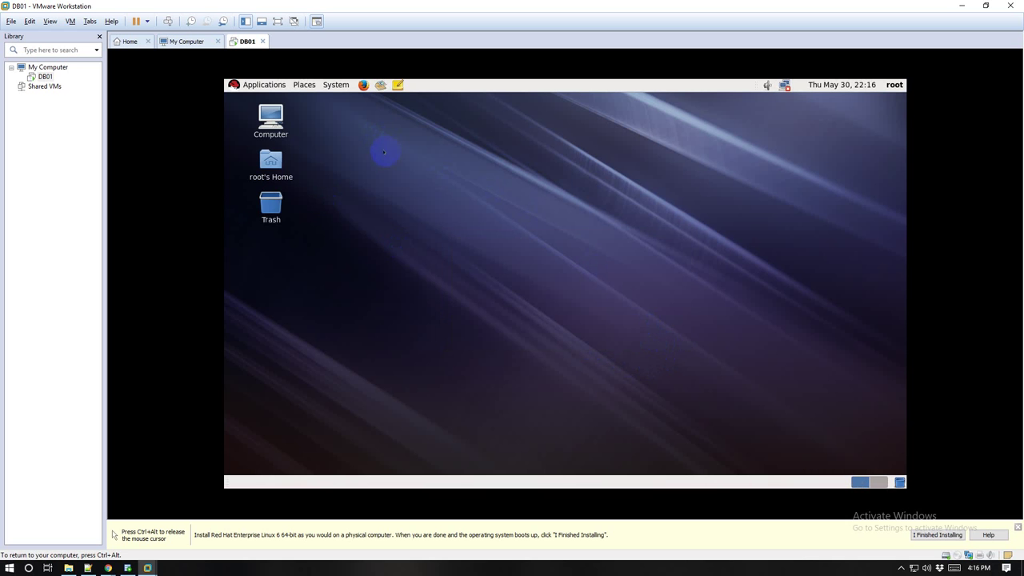
Step: Create an 'untitled folder' on the desktop and move it below Trash
{"action": "right_click", "coordinate": [317, 223]}
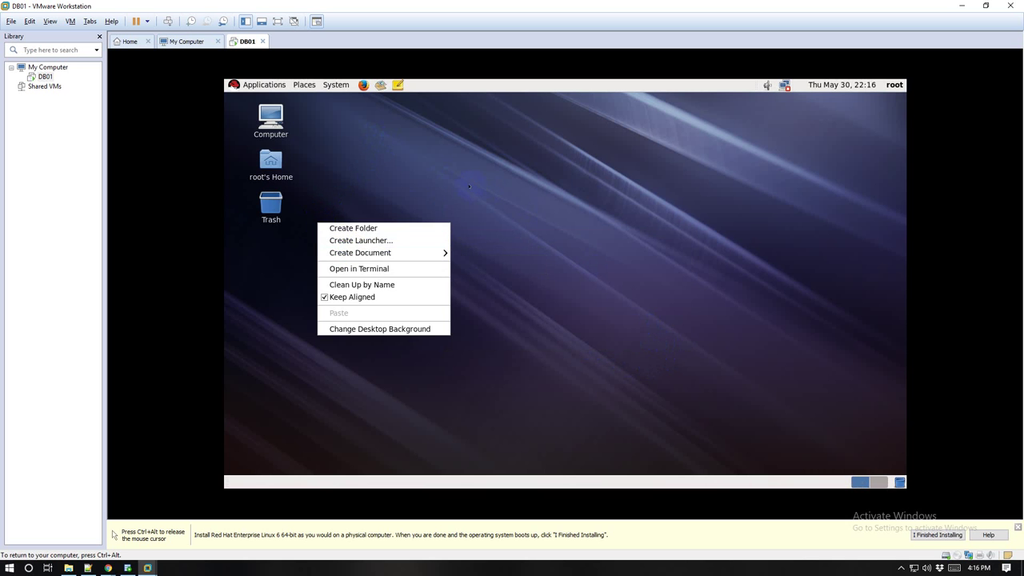
{"action": "left_click", "coordinate": [363, 204]}
{"action": "right_click", "coordinate": [363, 203]}
{"action": "left_click", "coordinate": [392, 220]}
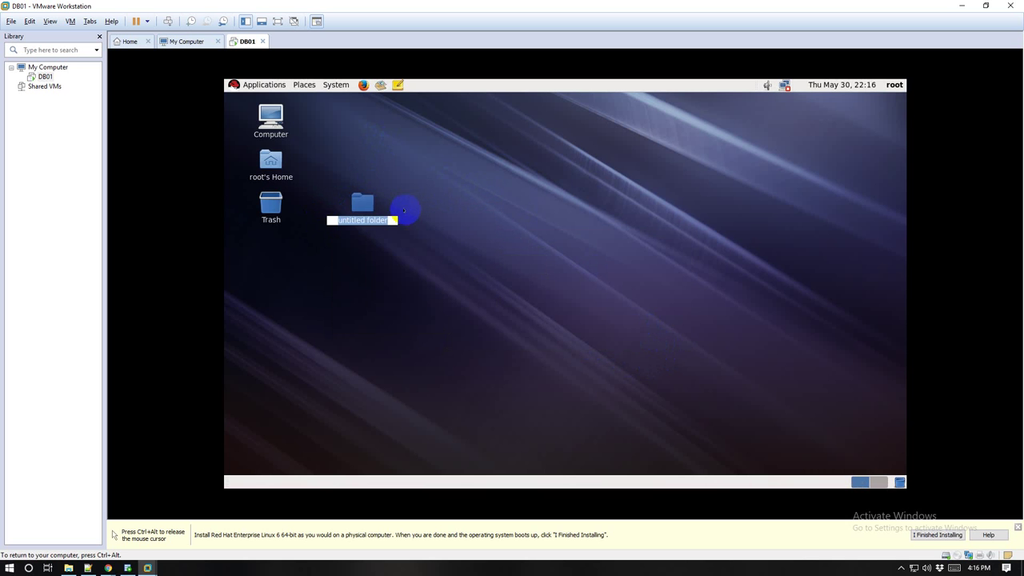
{"action": "key", "text": "Return"}
{"action": "left_click_drag", "start_coordinate": [362, 203], "coordinate": [276, 248]}
Step: Browse Computer > Filesystem in a maximized window, then close it
{"action": "double_click", "coordinate": [274, 115]}
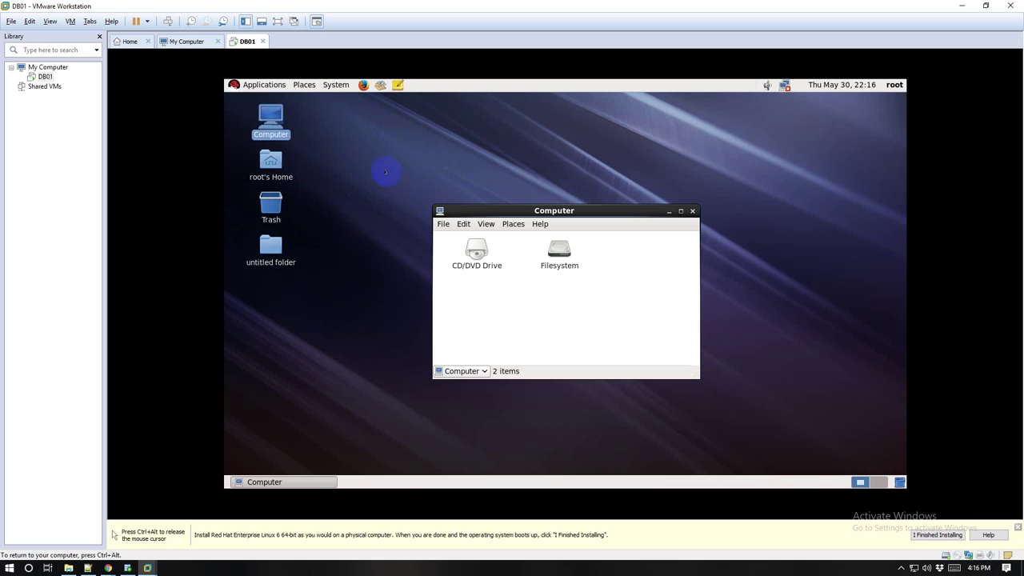
{"action": "left_click", "coordinate": [681, 211]}
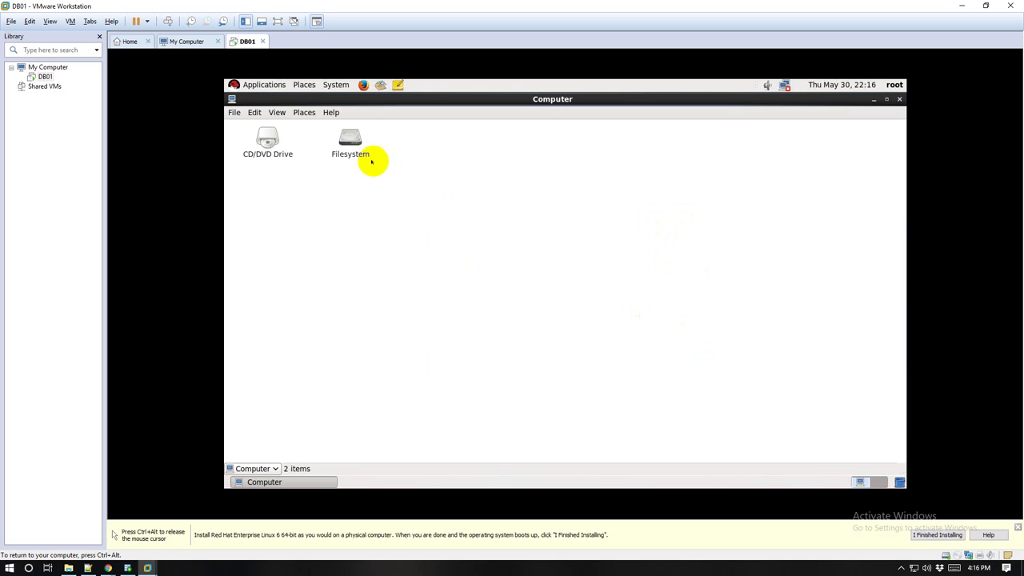
{"action": "double_click", "coordinate": [356, 137]}
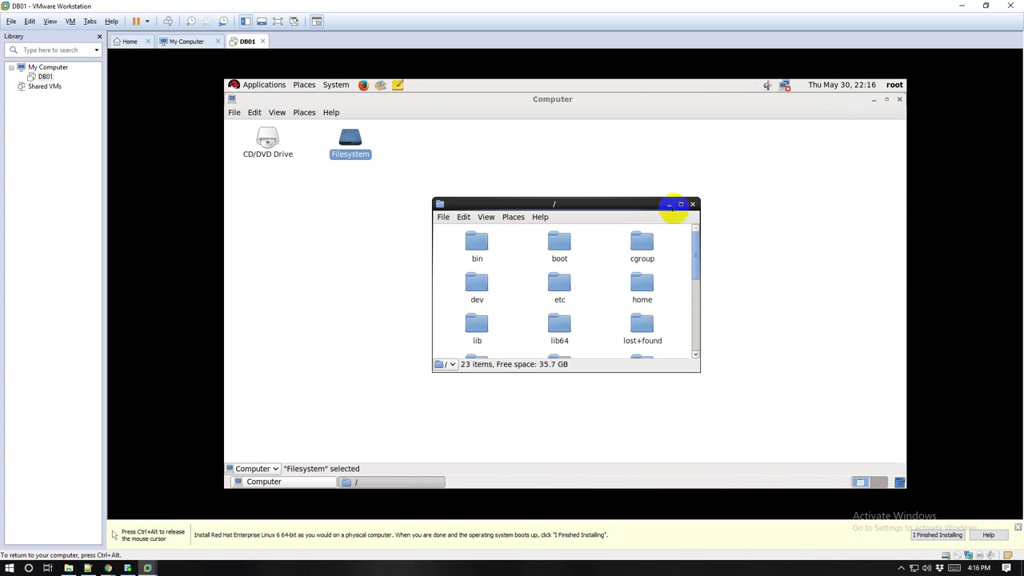
{"action": "left_click", "coordinate": [680, 205]}
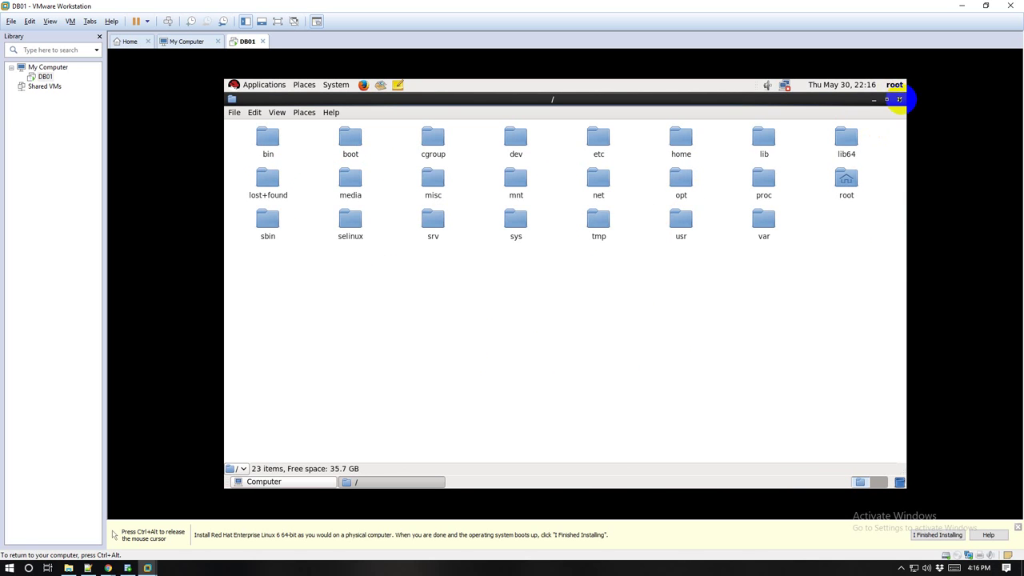
{"action": "left_click", "coordinate": [900, 100]}
{"action": "left_click", "coordinate": [877, 148]}
Step: Log out of the root session from the root account menu
{"action": "left_click", "coordinate": [894, 85]}
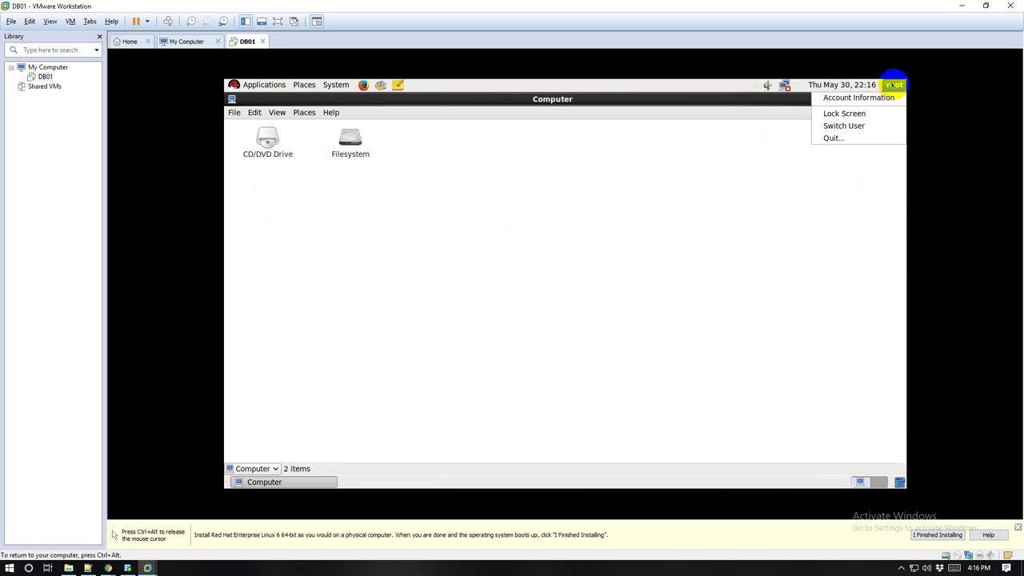
{"action": "left_click", "coordinate": [840, 137]}
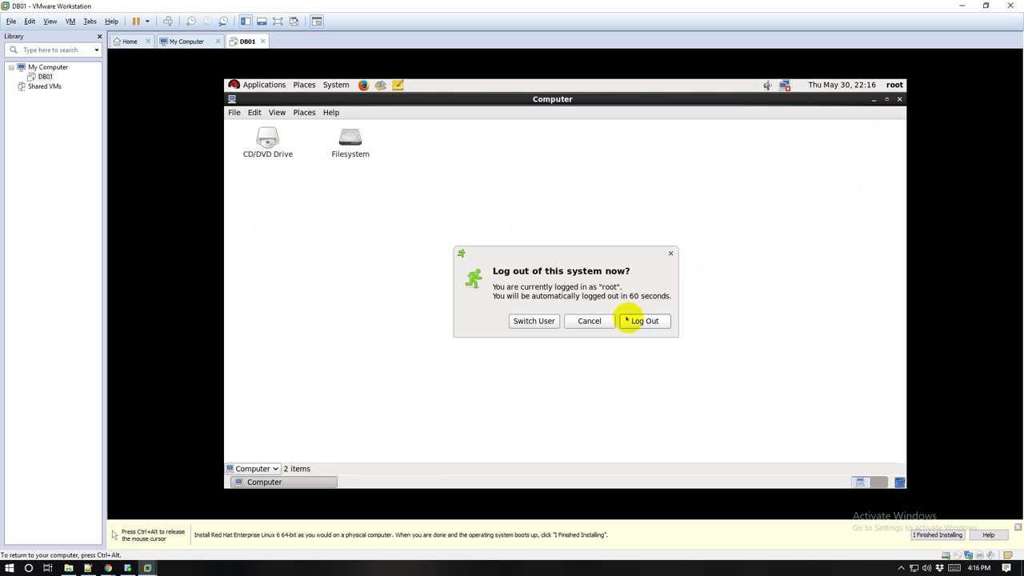
{"action": "left_click", "coordinate": [645, 321]}
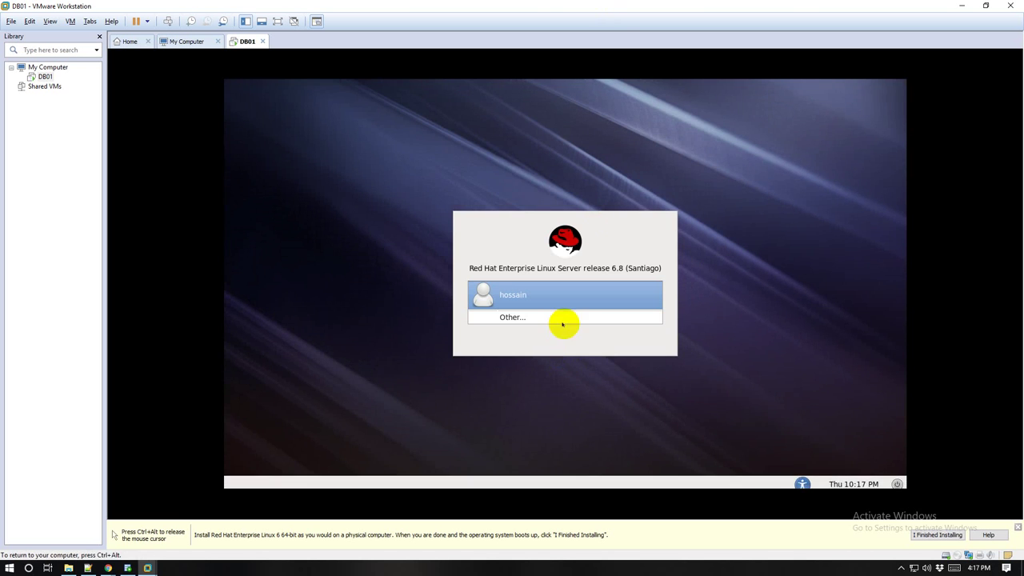
Step: Log in as the newly created regular user with its password, then release the mouse
{"action": "left_click", "coordinate": [549, 295]}
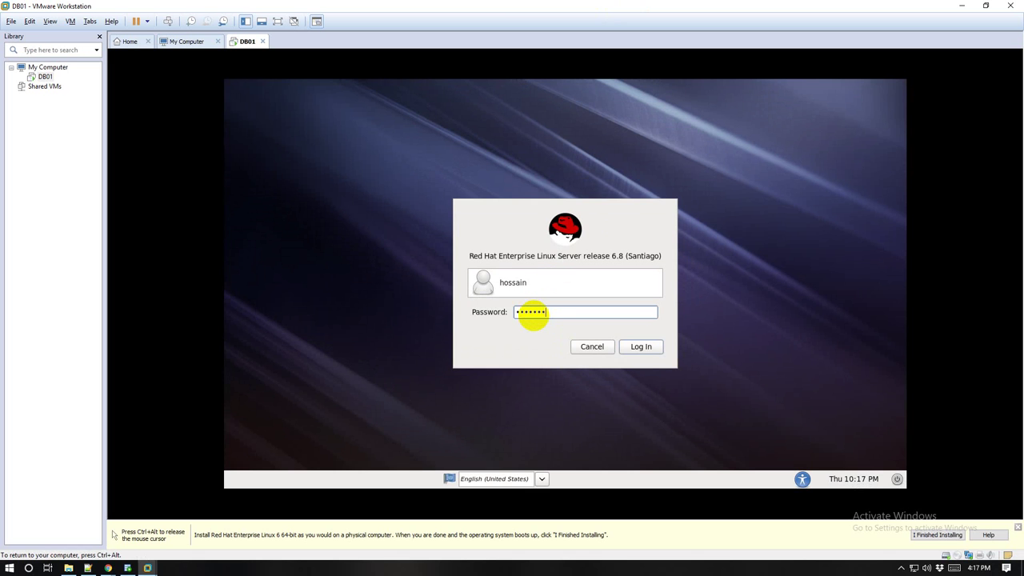
{"action": "left_click", "coordinate": [649, 347]}
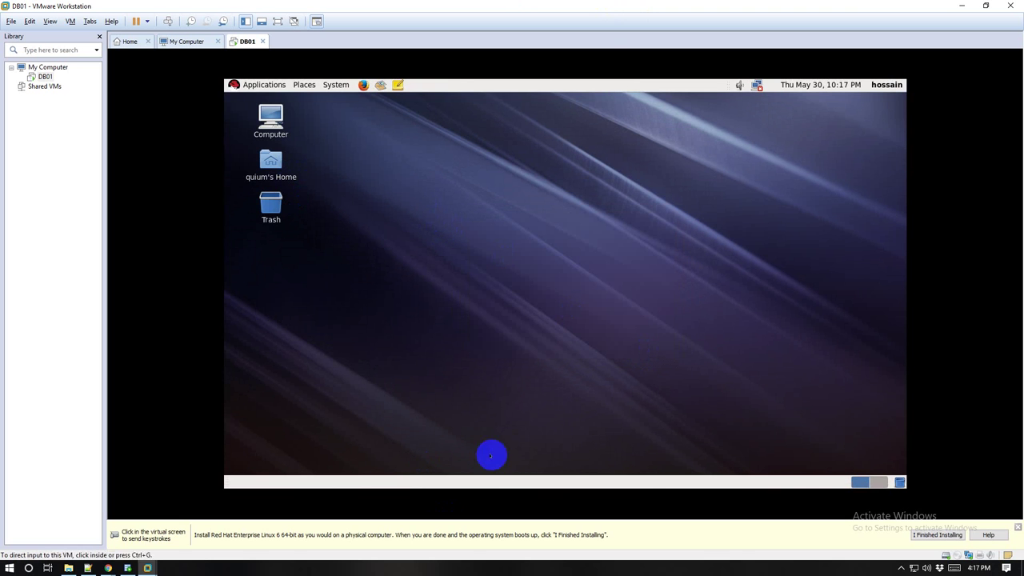
{"action": "key", "text": "ctrl+alt"}
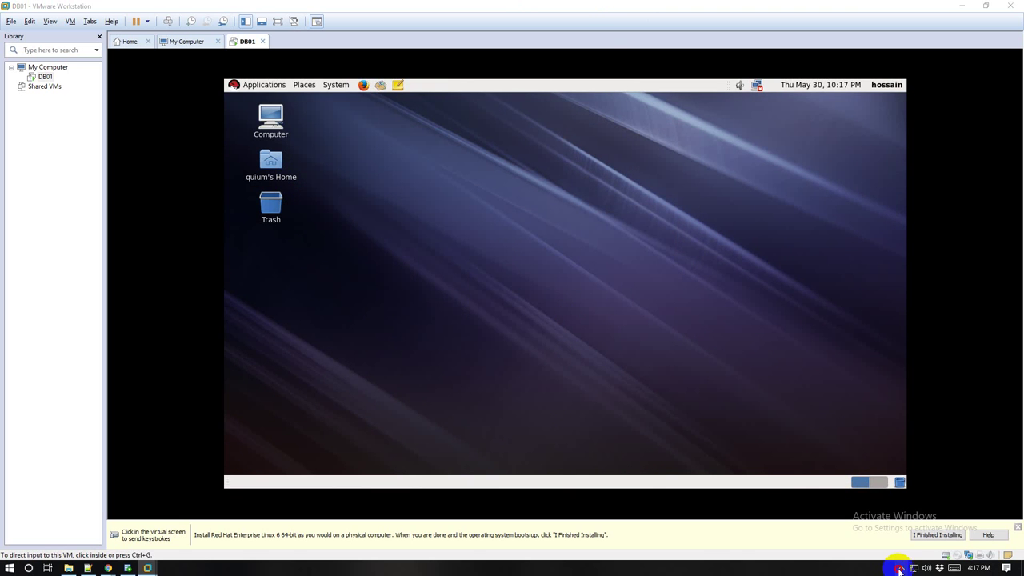